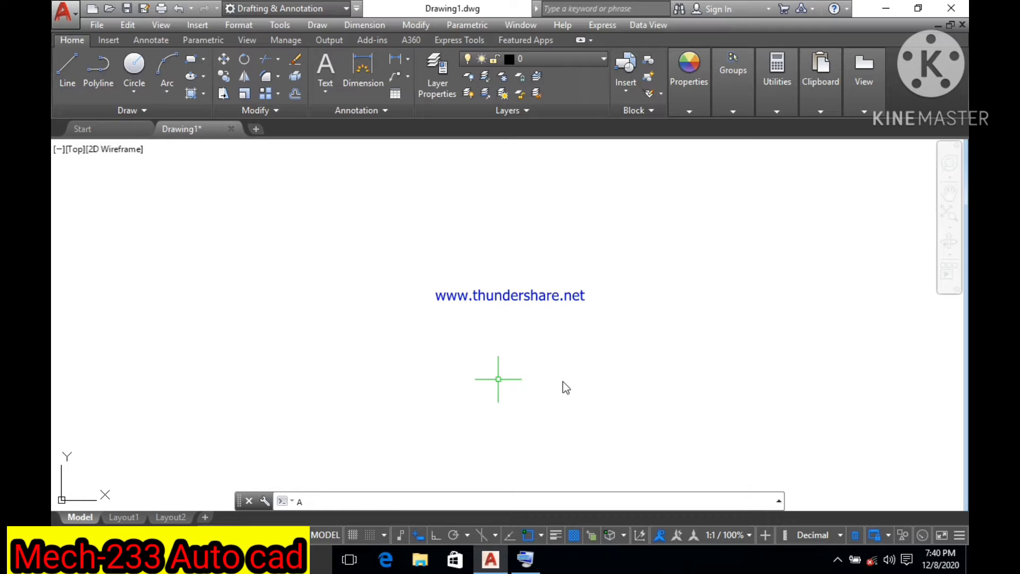
{"action": "type", "text": "IMLe"}
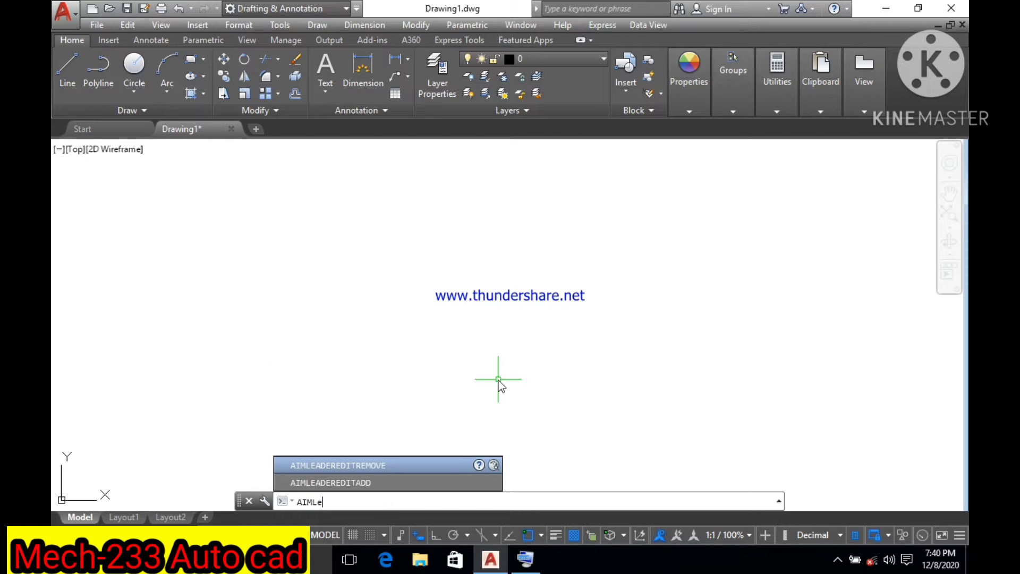
{"action": "key", "text": "Return"}
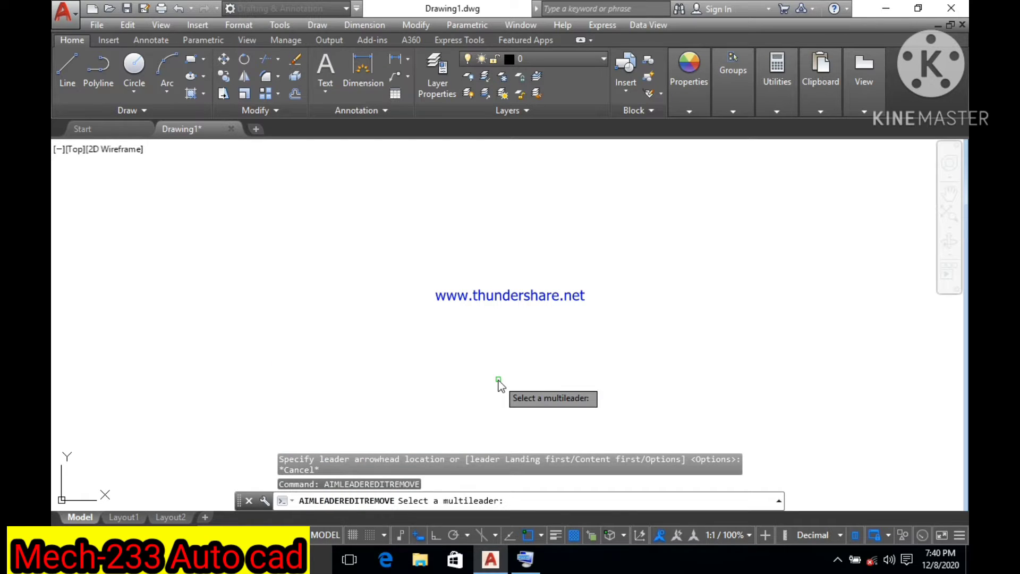
{"action": "key", "text": "Escape"}
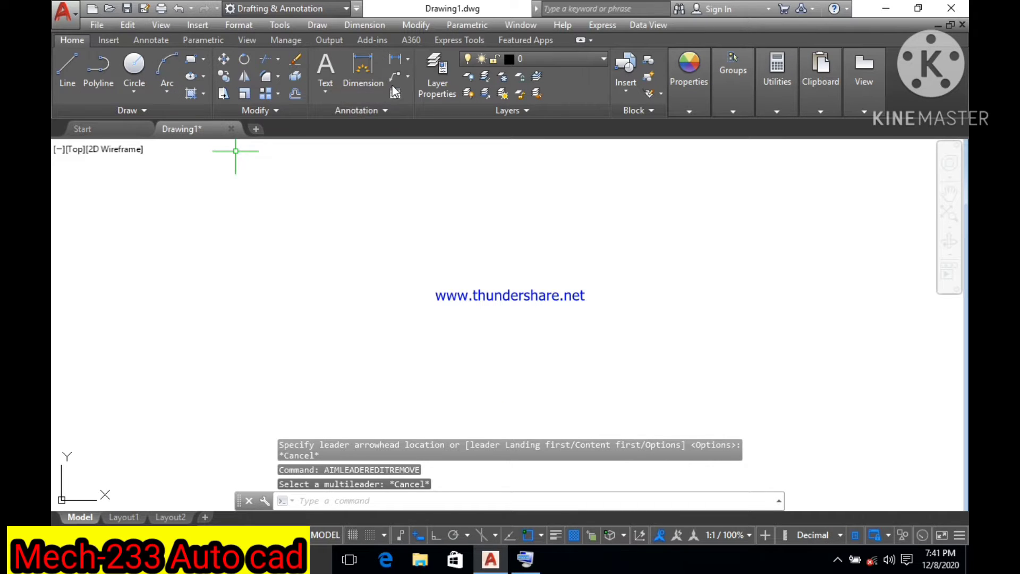
{"action": "left_click", "coordinate": [410, 78]}
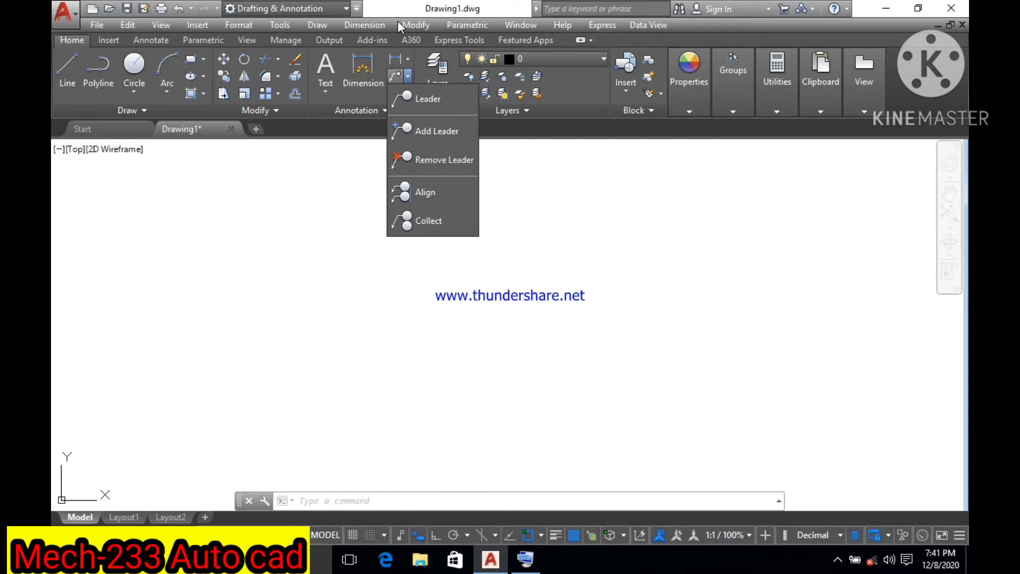
{"action": "left_click", "coordinate": [422, 24]}
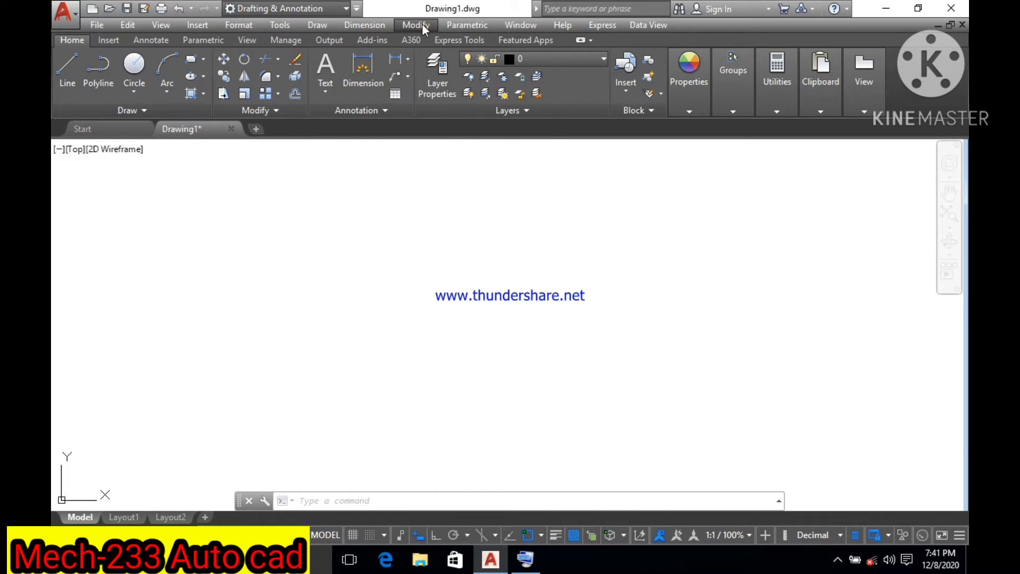
{"action": "left_click", "coordinate": [422, 24]}
{"action": "mouse_move", "coordinate": [466, 80]}
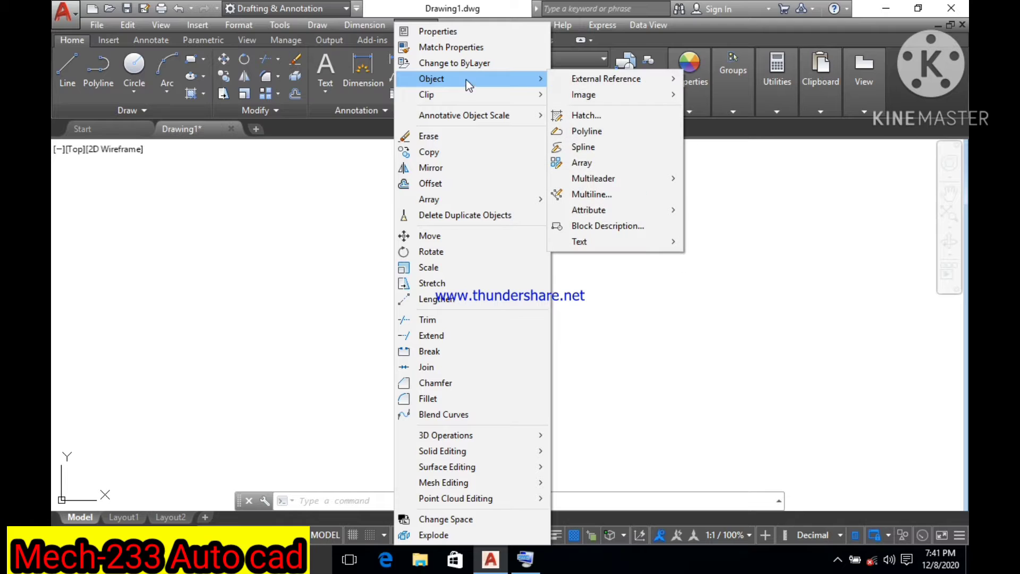
{"action": "mouse_move", "coordinate": [579, 178]}
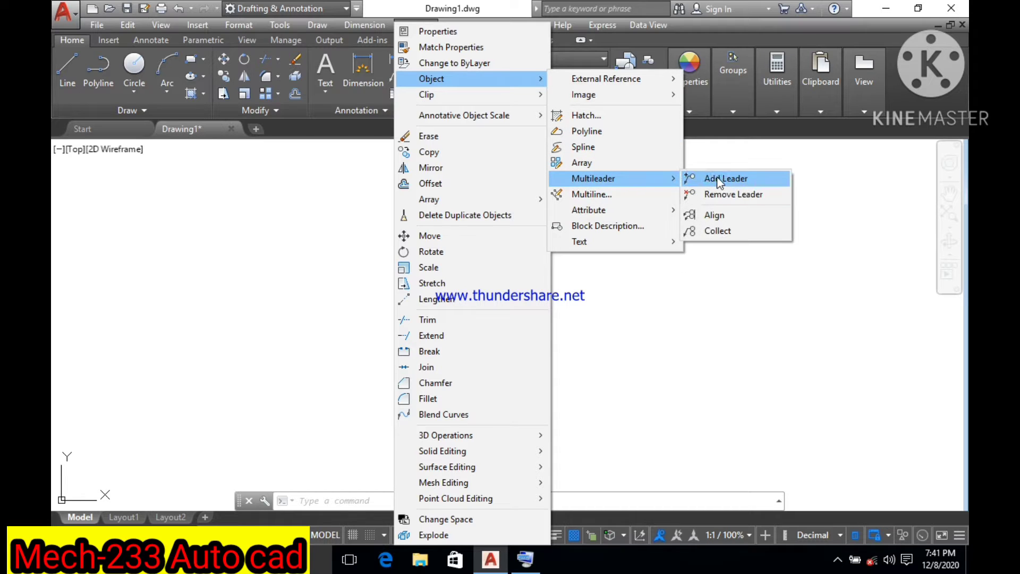
{"action": "left_click", "coordinate": [679, 335]}
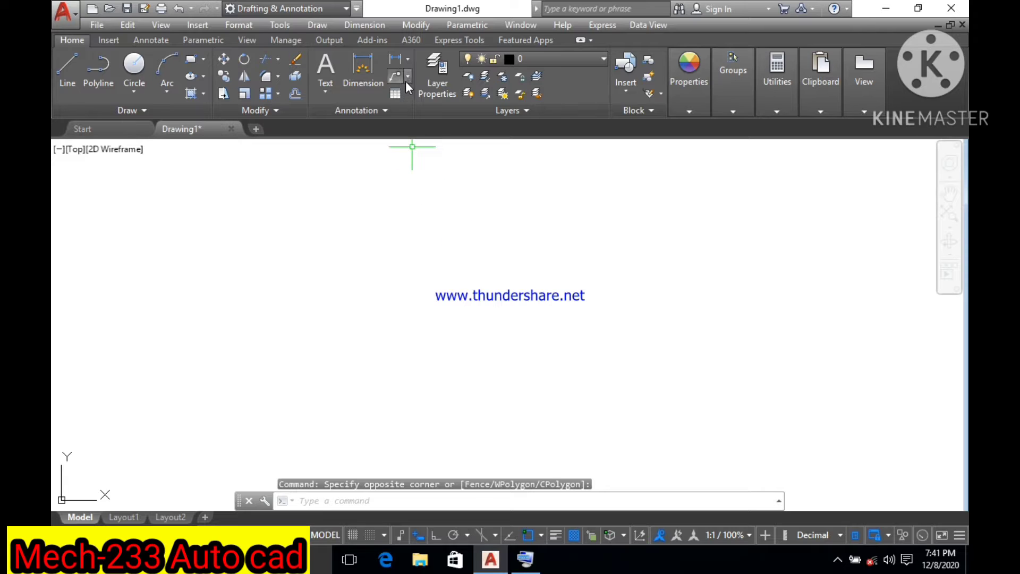
Draw a multileader arrowhead first, with its landing up and to the right of the arrowhead, and give it tag number 2
{"action": "left_click", "coordinate": [407, 77]}
{"action": "left_click", "coordinate": [407, 94]}
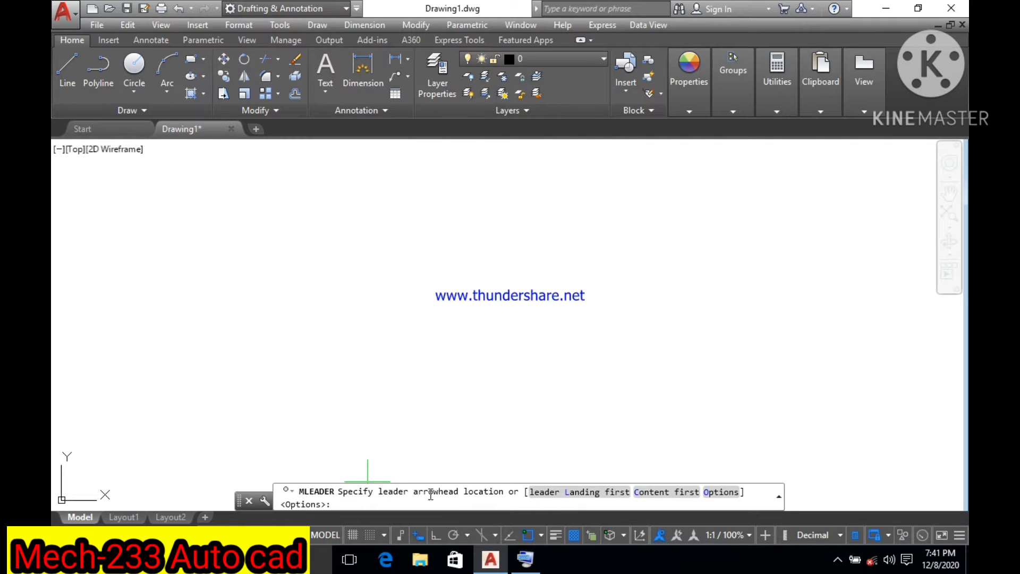
{"action": "left_click", "coordinate": [354, 342]}
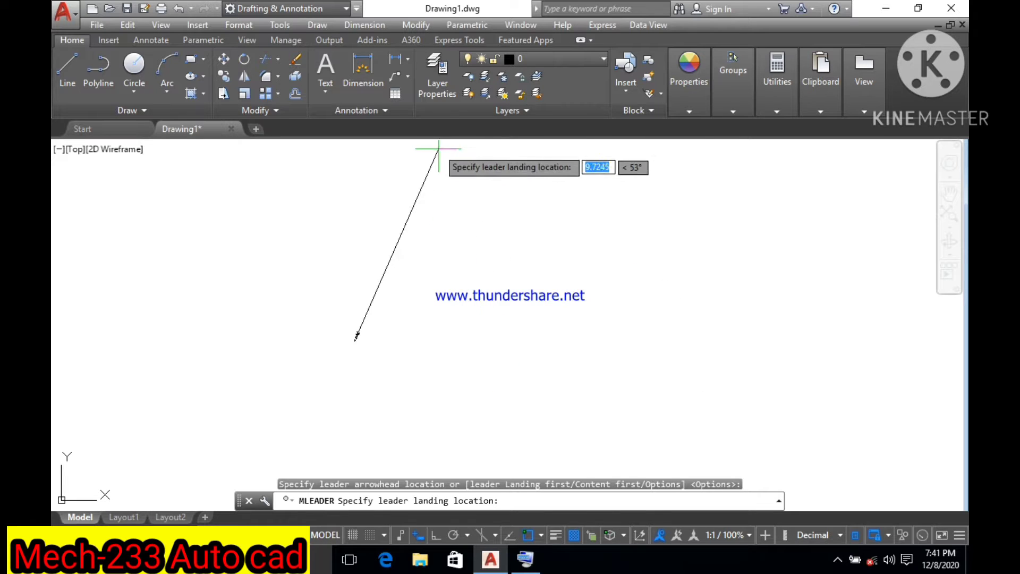
{"action": "left_click", "coordinate": [457, 225]}
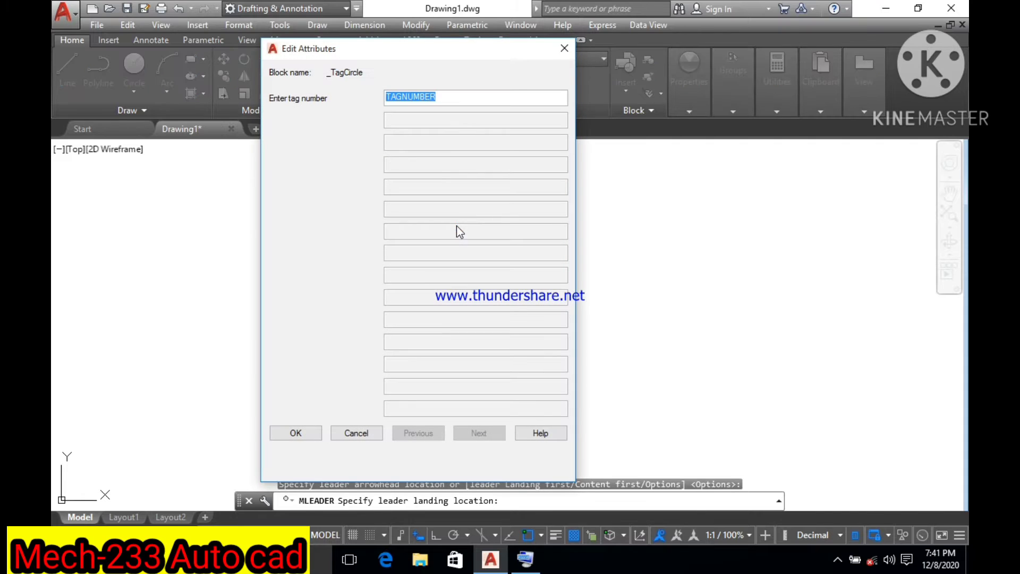
{"action": "left_click", "coordinate": [448, 99]}
{"action": "left_click", "coordinate": [296, 431]}
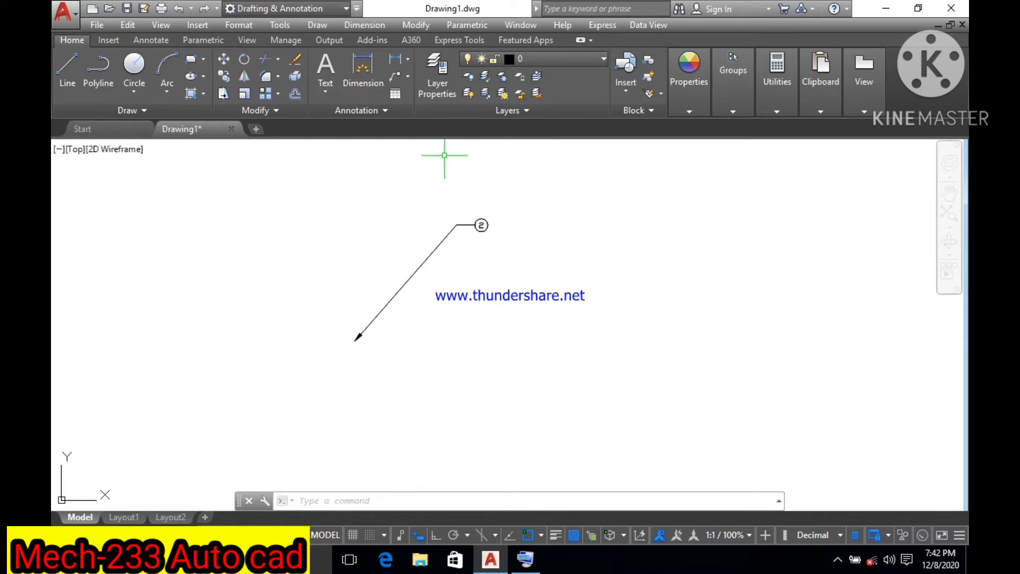
Draw a second multileader to the right of the first using the leader landing first option, and give it tag number 4
{"action": "left_click", "coordinate": [408, 76]}
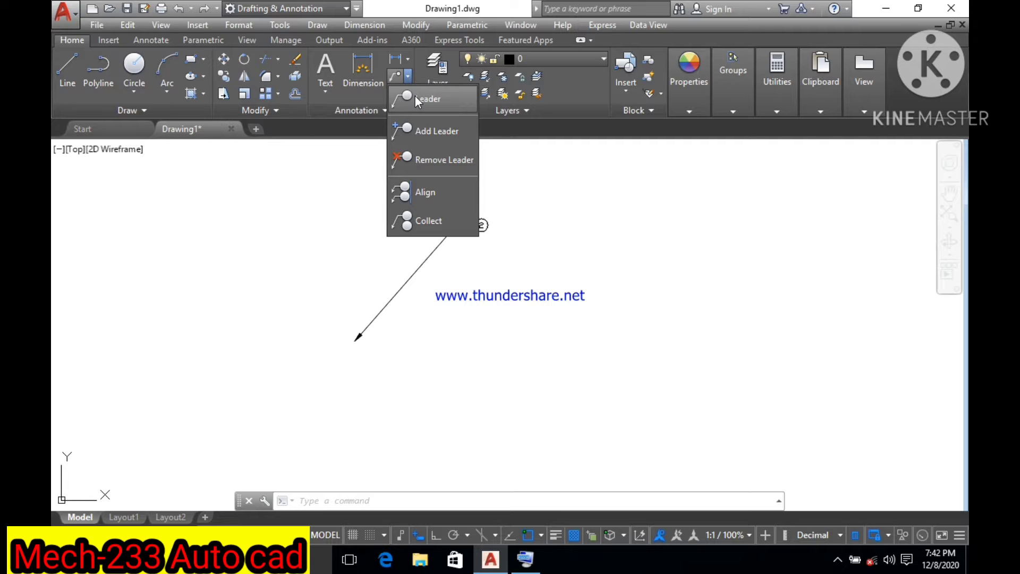
{"action": "left_click", "coordinate": [416, 99]}
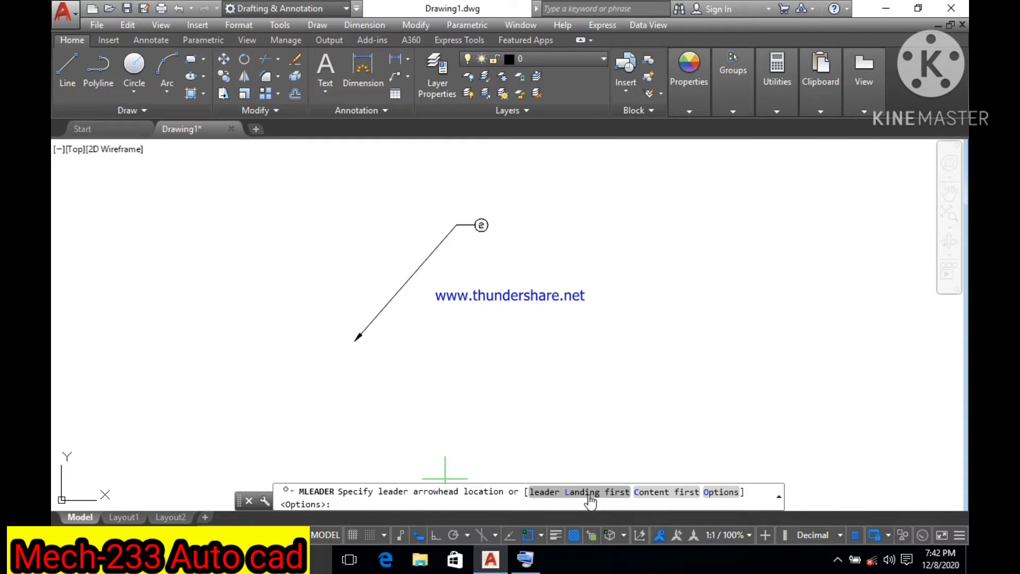
{"action": "left_click", "coordinate": [589, 495]}
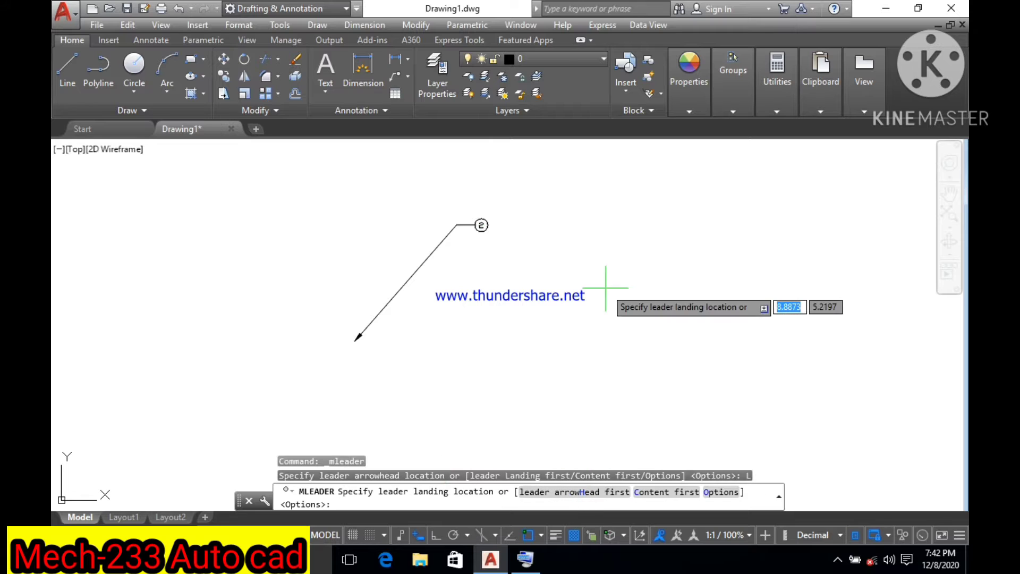
{"action": "left_click", "coordinate": [627, 235]}
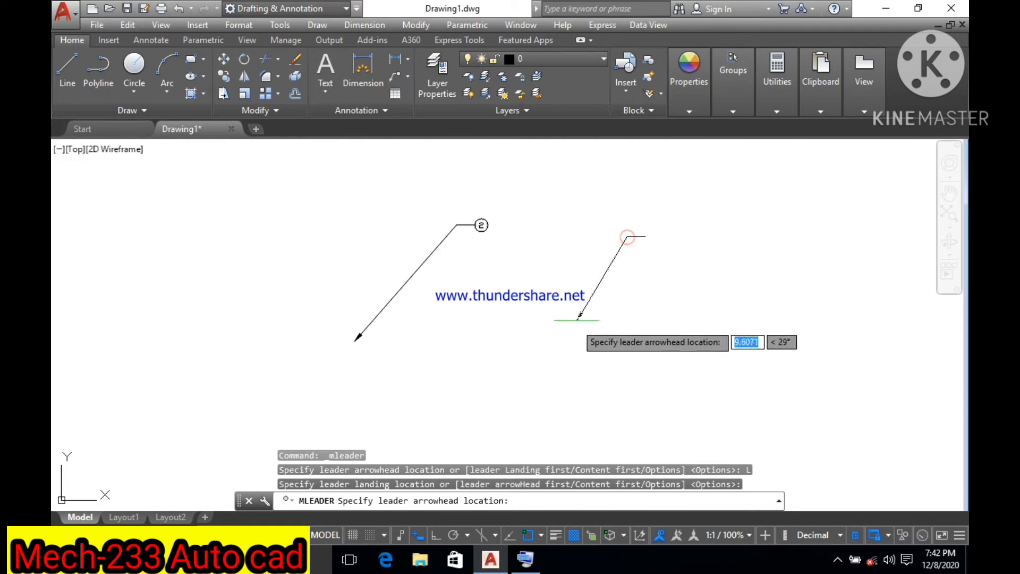
{"action": "left_click", "coordinate": [550, 359]}
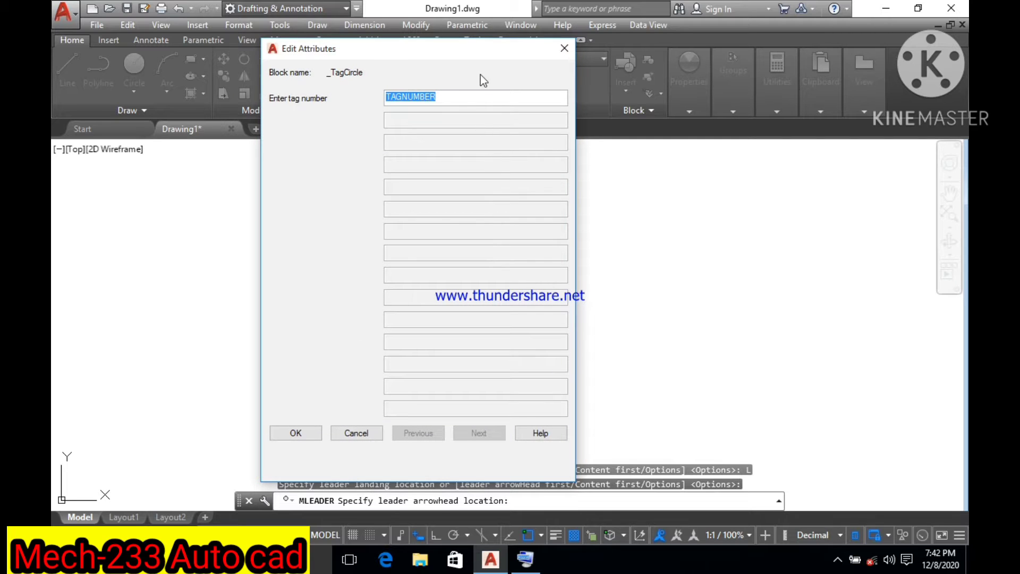
{"action": "left_click", "coordinate": [483, 94]}
{"action": "key", "text": "BackSpace"}
{"action": "key", "text": "BackSpace"}
{"action": "key", "text": "BackSpace"}
{"action": "key", "text": "BackSpace"}
{"action": "key", "text": "BackSpace"}
{"action": "key", "text": "BackSpace"}
{"action": "left_click", "coordinate": [311, 433]}
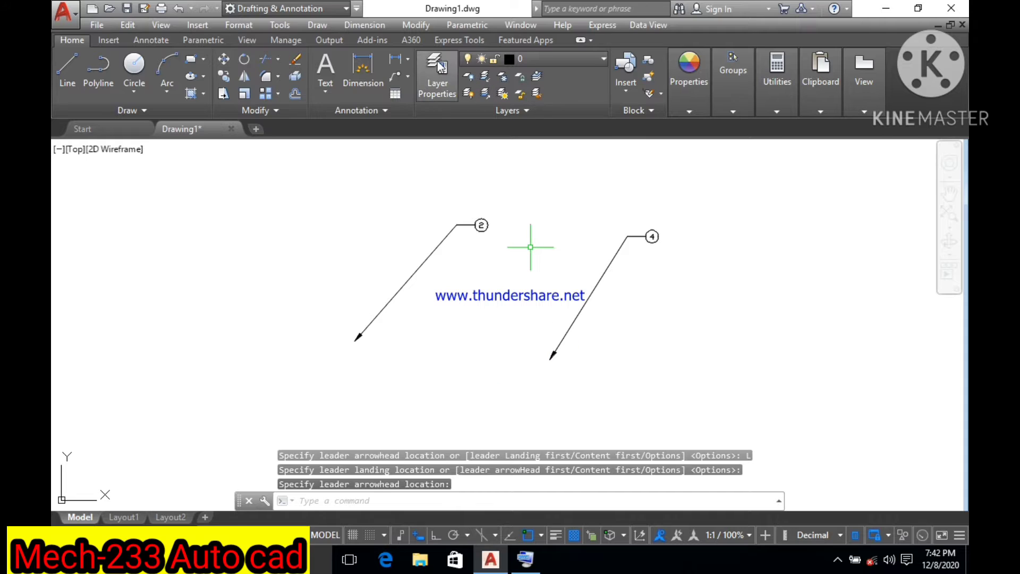
Draw a third multileader to the right of leader 4 using the content first option, with tag number 5
{"action": "left_click", "coordinate": [408, 77]}
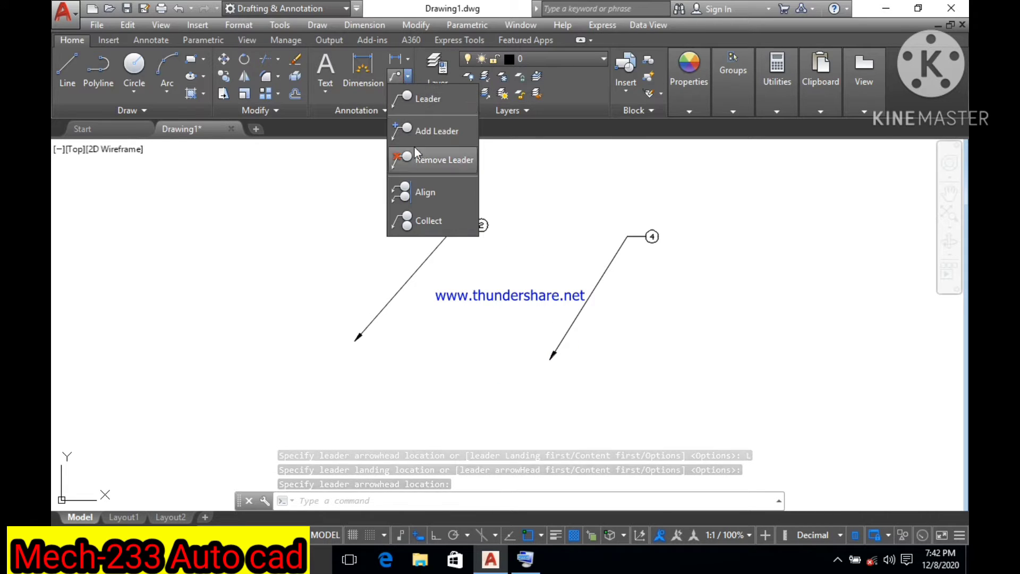
{"action": "left_click", "coordinate": [435, 101]}
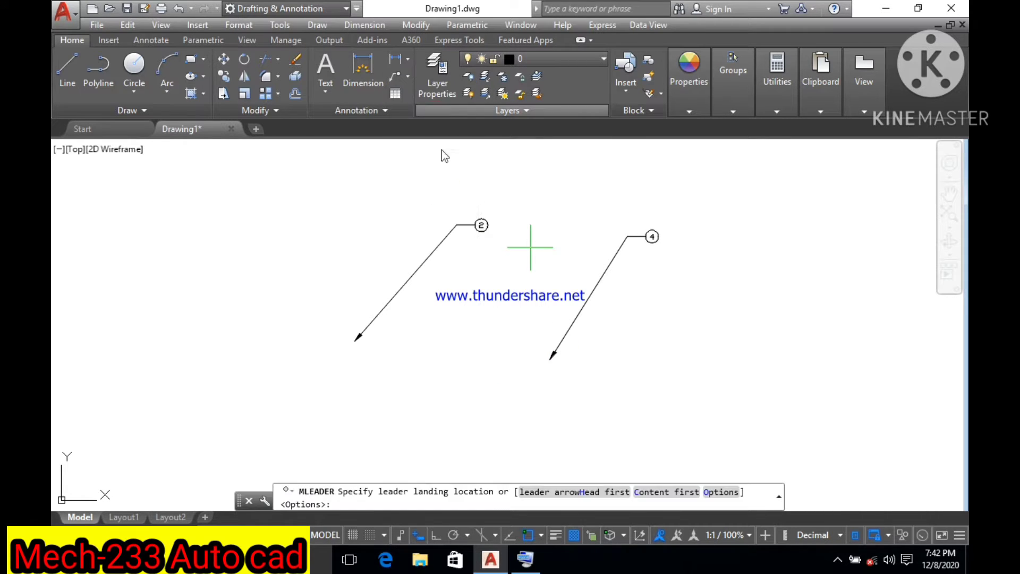
{"action": "left_click", "coordinate": [652, 493]}
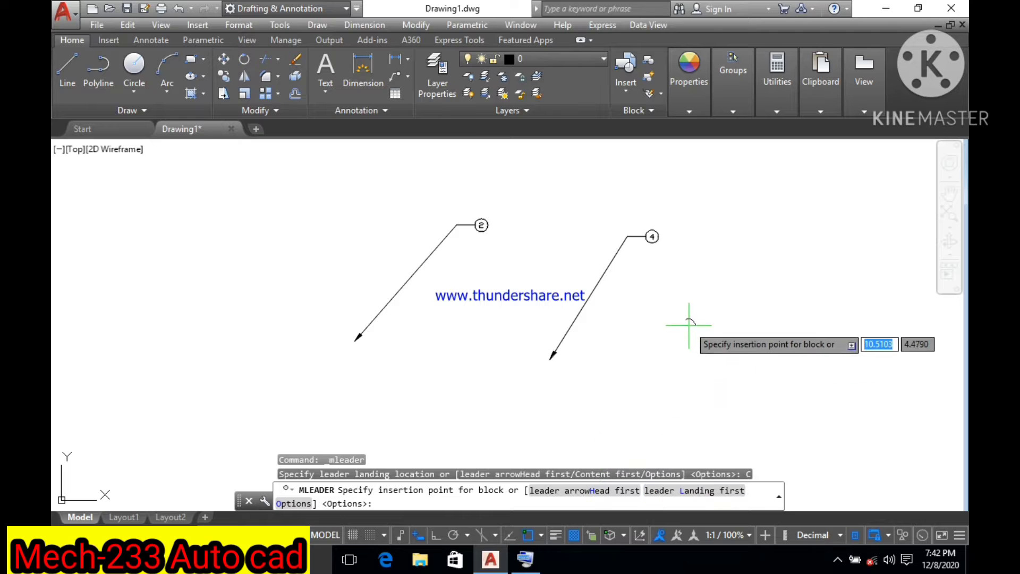
{"action": "left_click", "coordinate": [725, 276]}
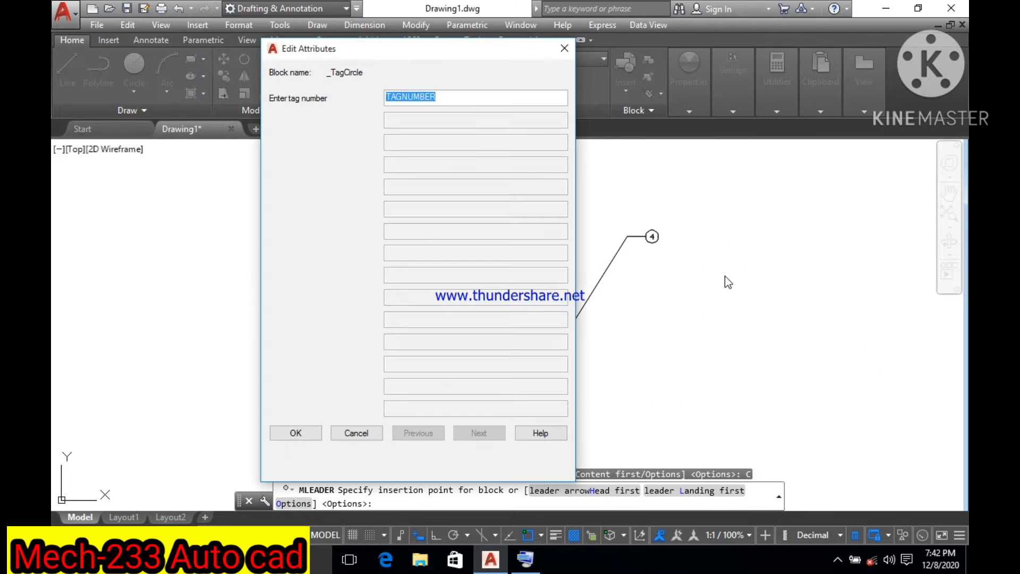
{"action": "key", "text": "BackSpace"}
{"action": "left_click", "coordinate": [296, 433]}
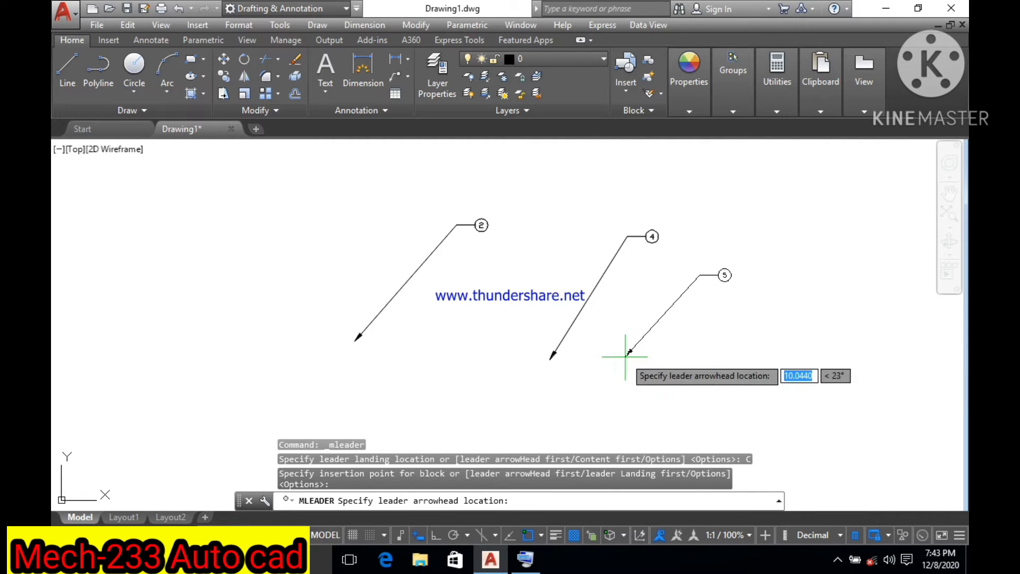
{"action": "left_click", "coordinate": [626, 356]}
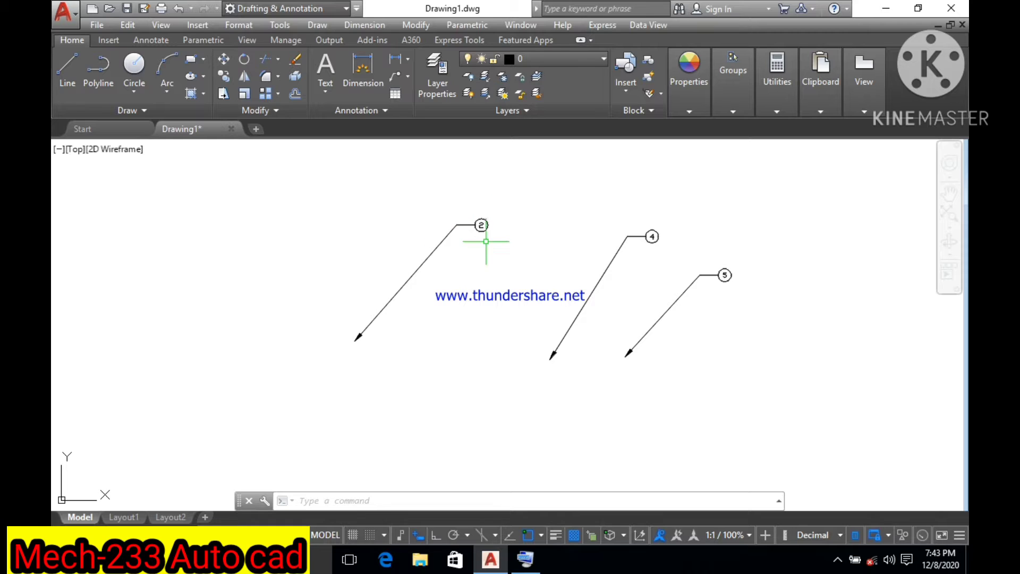
Modify the Standard multileader style to use an arrowhead size of 0.3
{"action": "type", "text": "MLS"}
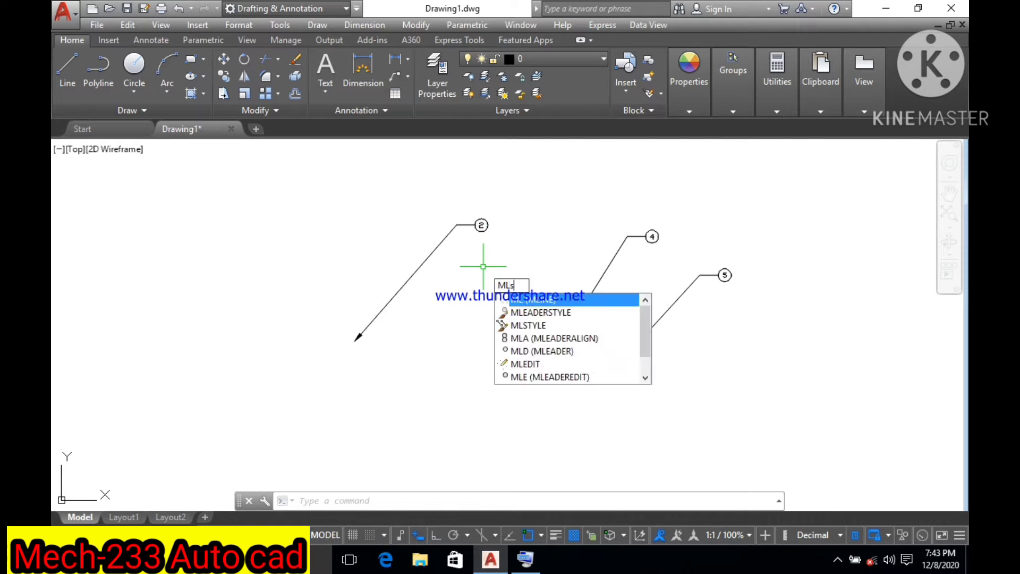
{"action": "key", "text": "Return"}
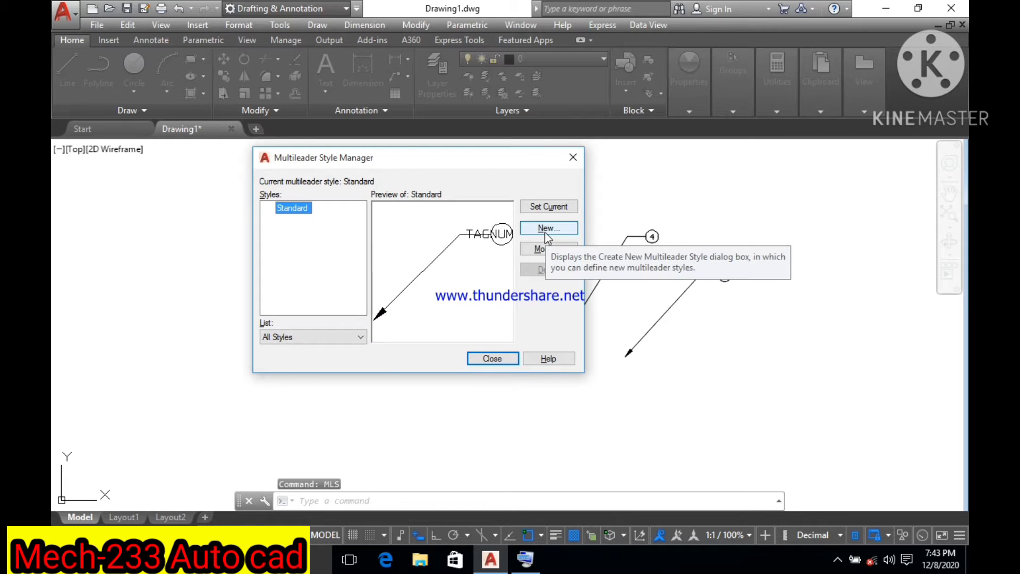
{"action": "left_click", "coordinate": [544, 232]}
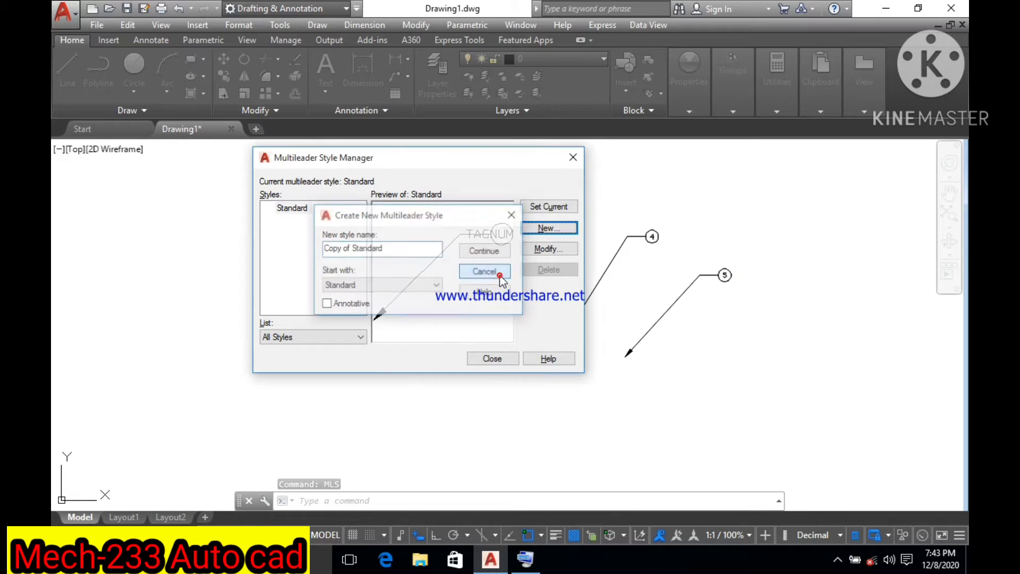
{"action": "left_click", "coordinate": [502, 274]}
{"action": "left_click", "coordinate": [541, 252]}
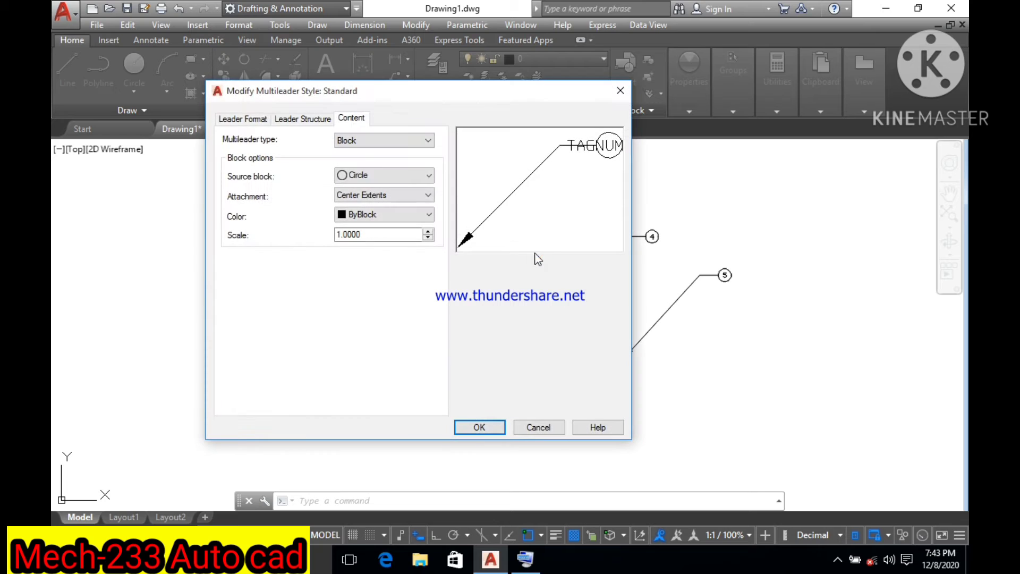
{"action": "left_click", "coordinate": [399, 177]}
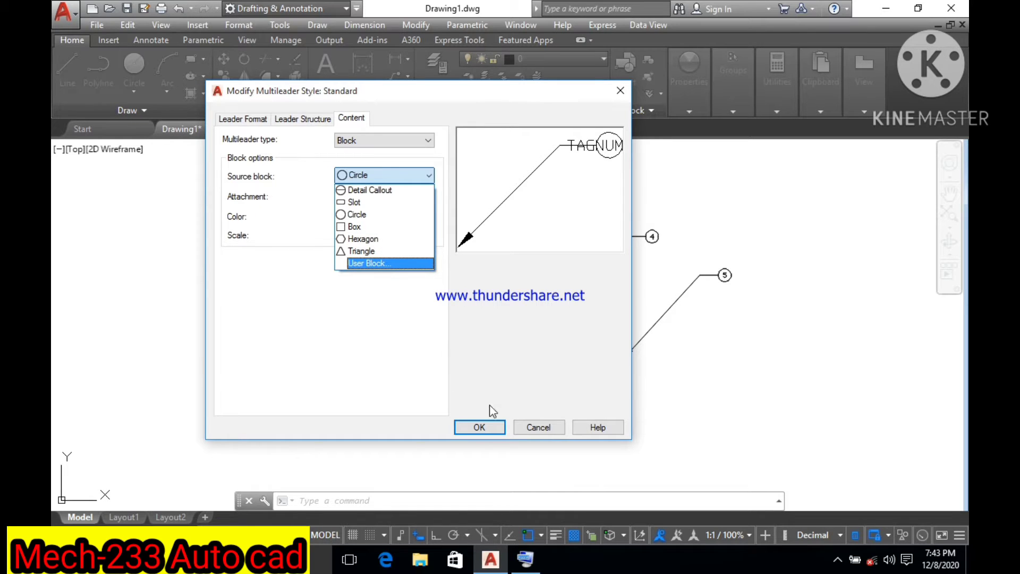
{"action": "left_click", "coordinate": [492, 433]}
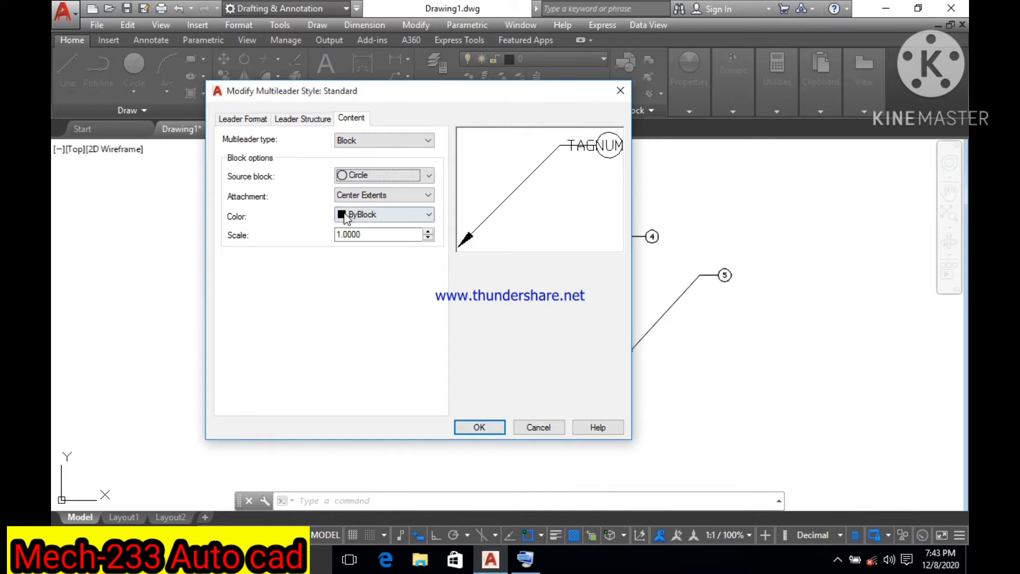
{"action": "left_click", "coordinate": [255, 118]}
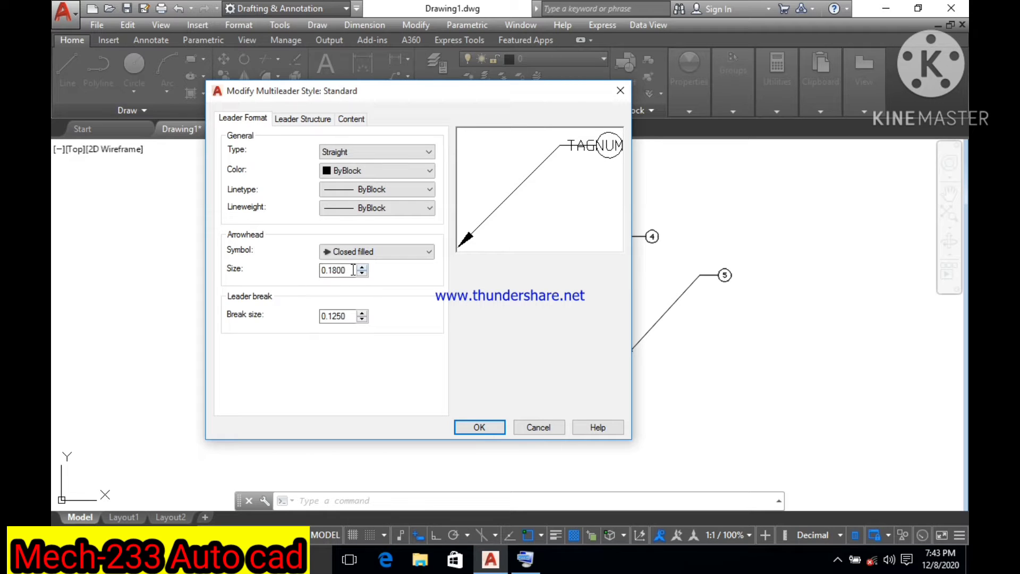
{"action": "left_click_drag", "start_coordinate": [348, 271], "coordinate": [317, 271]}
{"action": "key", "text": "BackSpace"}
{"action": "type", "text": ".3"}
{"action": "left_click", "coordinate": [473, 426]}
{"action": "left_click", "coordinate": [493, 360]}
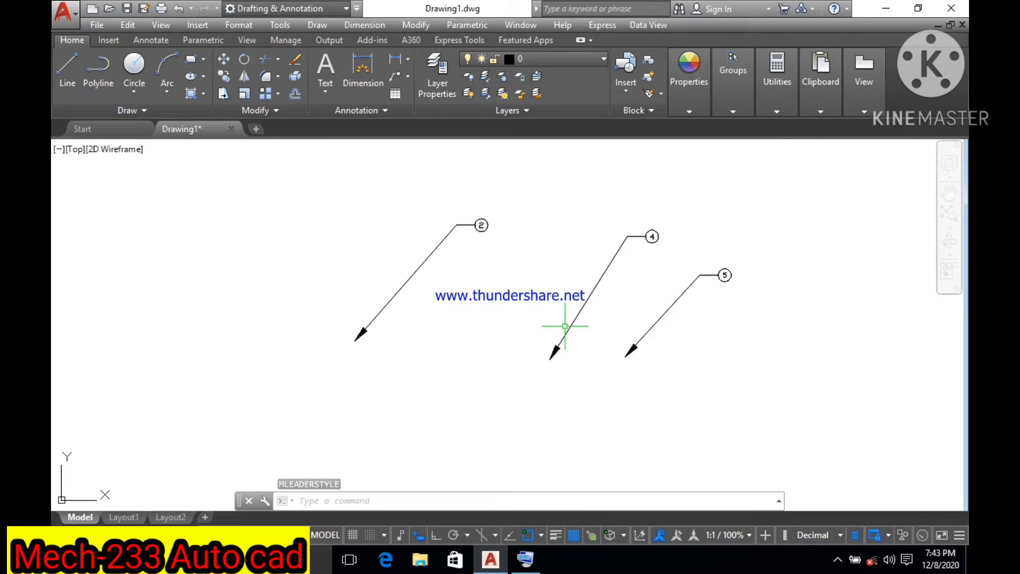
Modify the Standard multileader style to use a block content scale of 2
{"action": "left_click", "coordinate": [500, 278]}
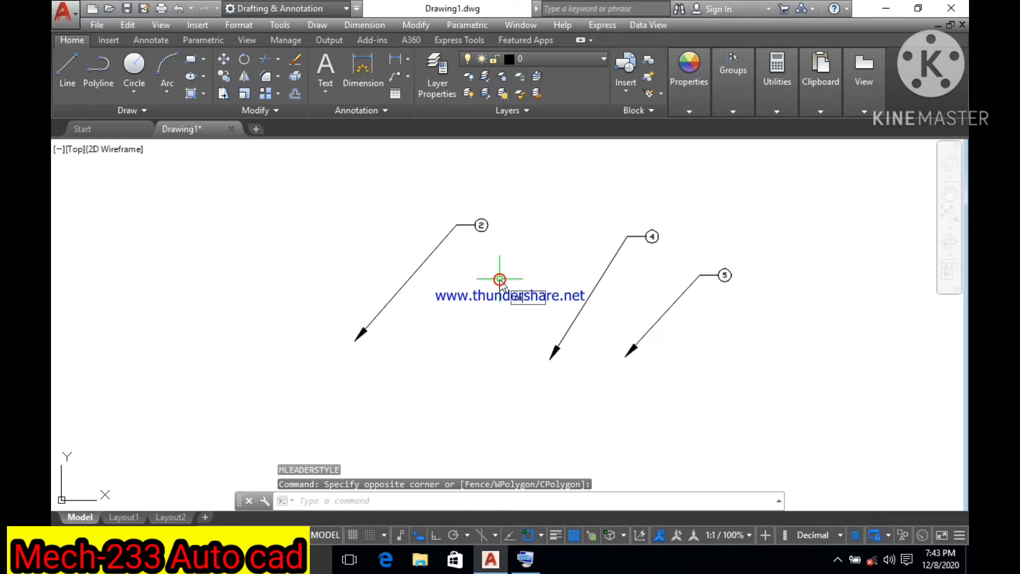
{"action": "type", "text": "MLS"}
{"action": "key", "text": "Return"}
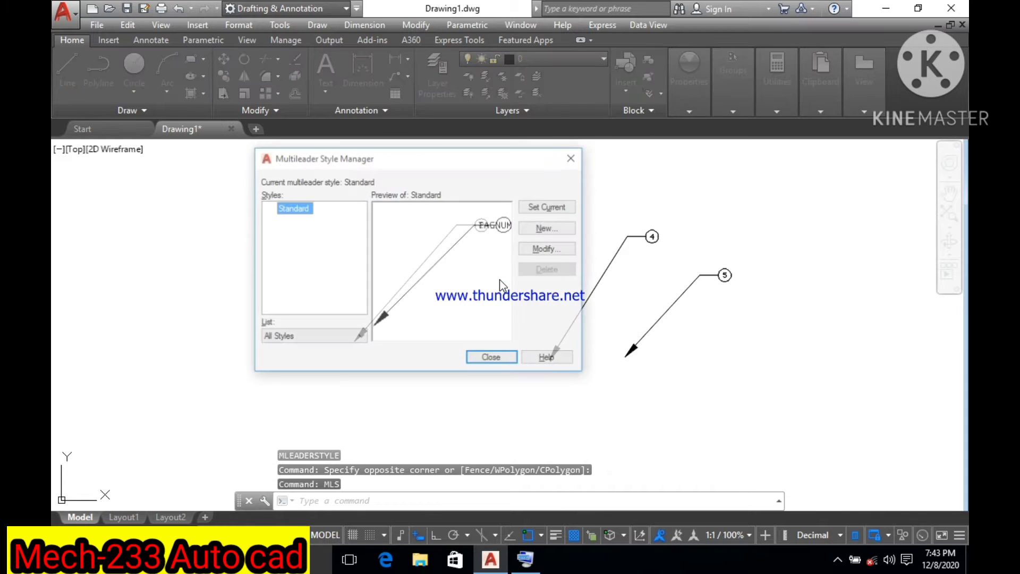
{"action": "left_click", "coordinate": [546, 249]}
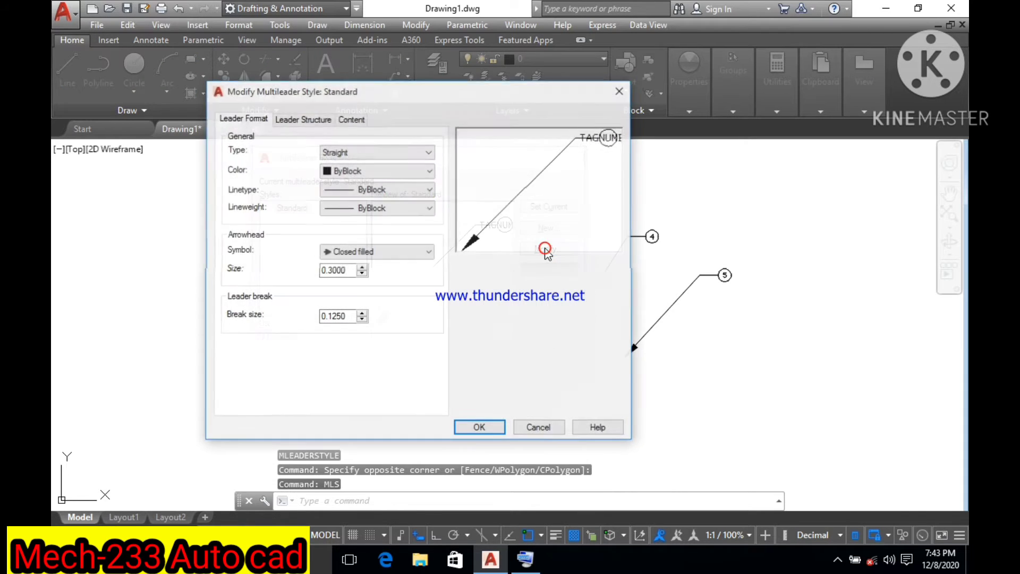
{"action": "left_click", "coordinate": [345, 120]}
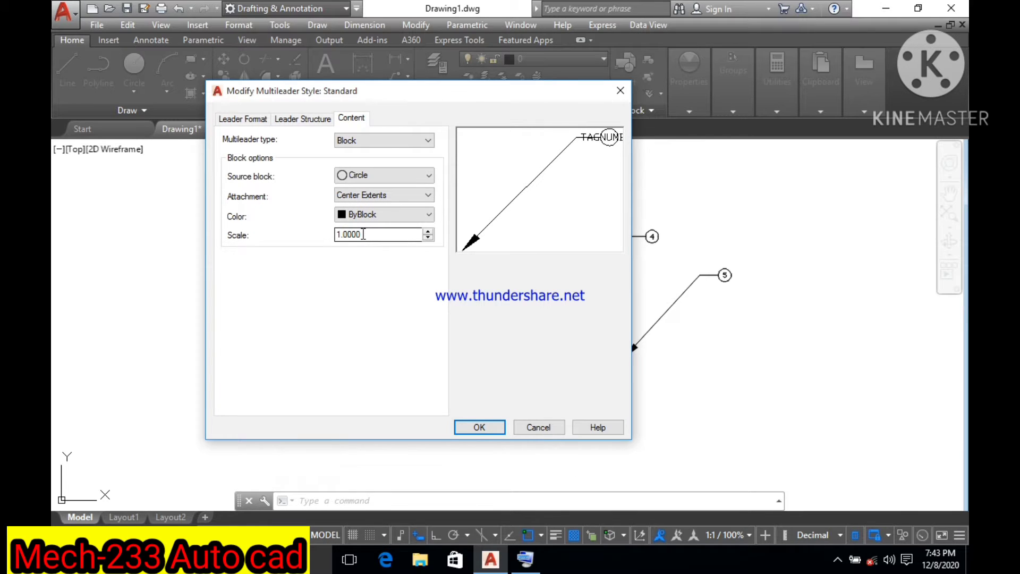
{"action": "left_click_drag", "start_coordinate": [364, 235], "coordinate": [322, 232]}
{"action": "type", "text": "2"}
{"action": "left_click", "coordinate": [468, 428]}
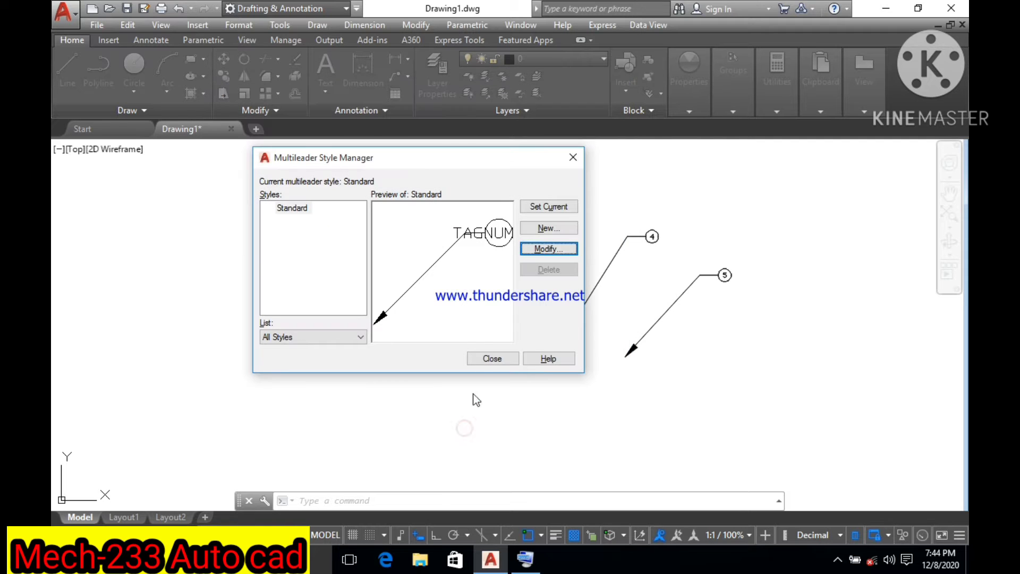
{"action": "left_click", "coordinate": [486, 359]}
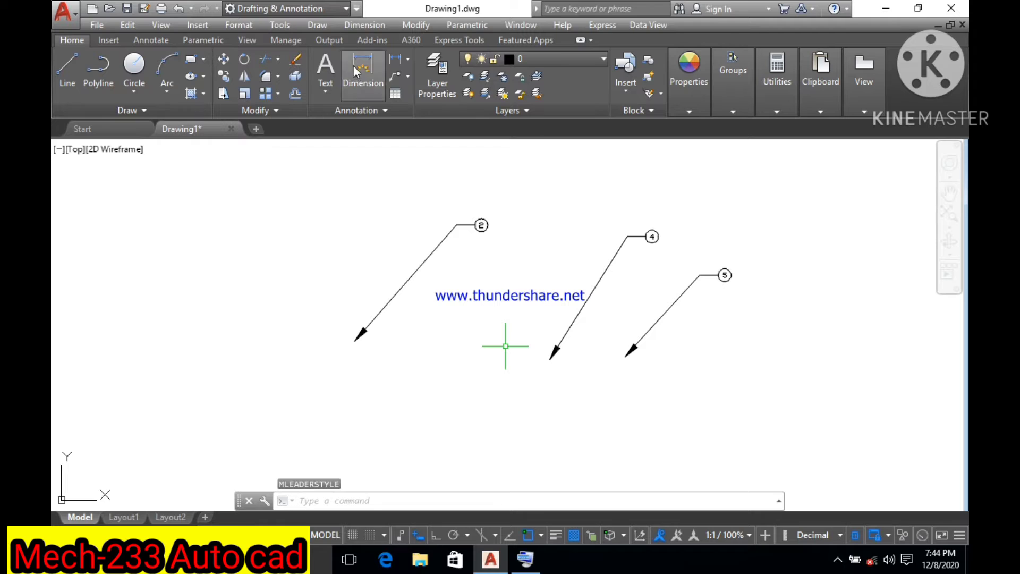
Draw a multileader arrowhead first to the left of leader 2, landing up and to the right, and give it tag number 7
{"action": "left_click", "coordinate": [399, 79]}
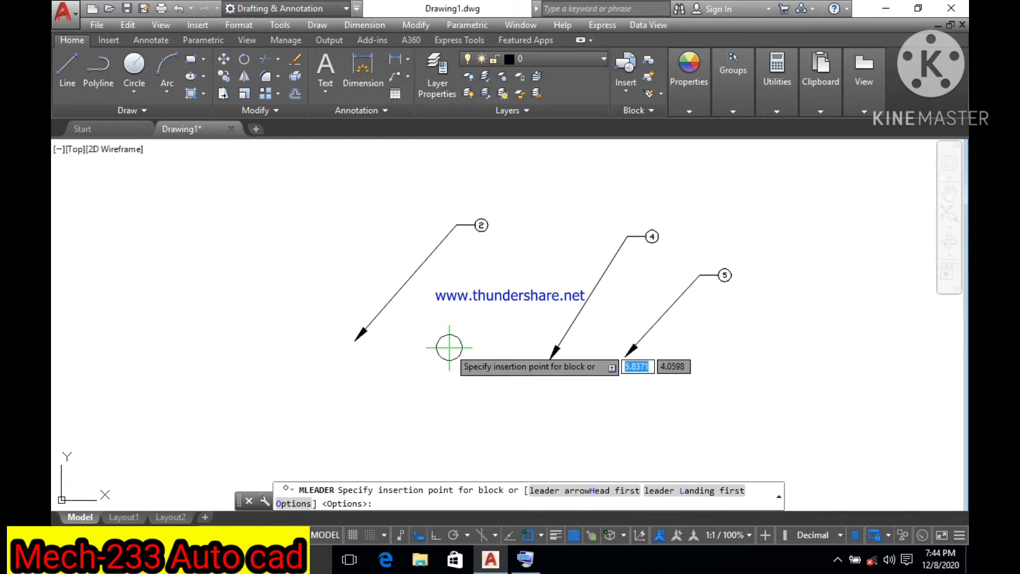
{"action": "left_click", "coordinate": [577, 491]}
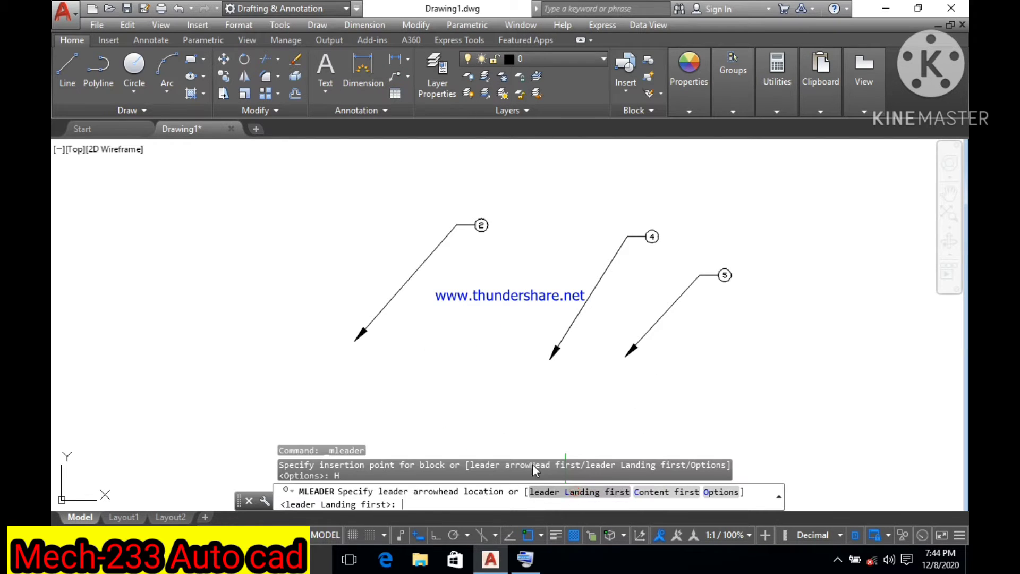
{"action": "left_click", "coordinate": [238, 290]}
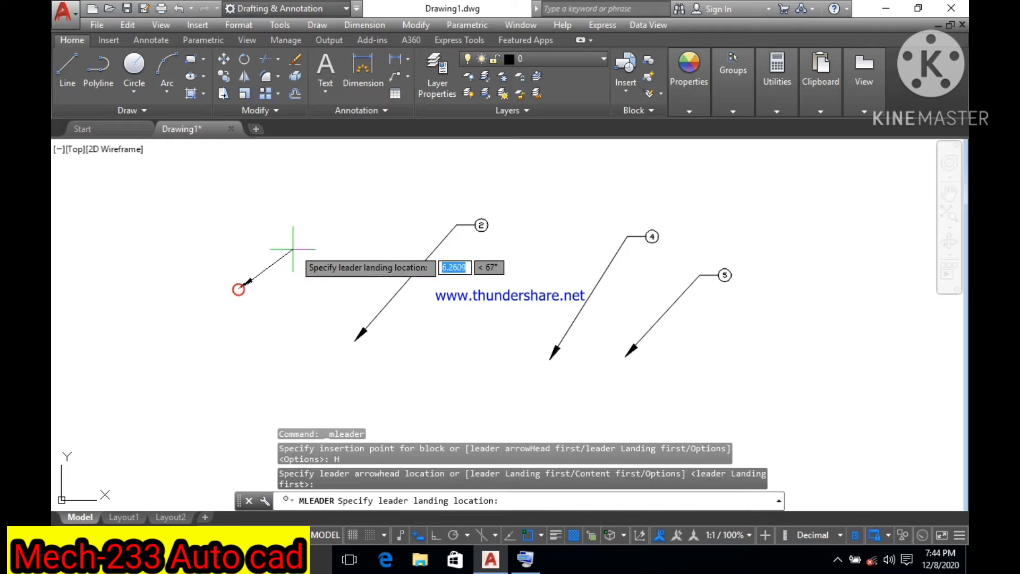
{"action": "left_click", "coordinate": [316, 216]}
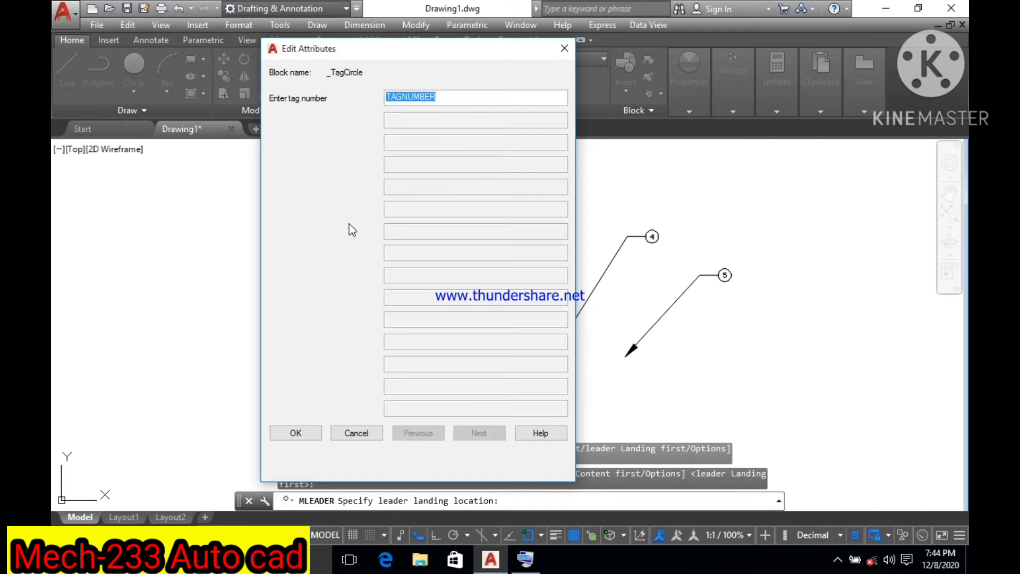
{"action": "key", "text": "BackSpace"}
{"action": "type", "text": "7"}
{"action": "left_click", "coordinate": [296, 433]}
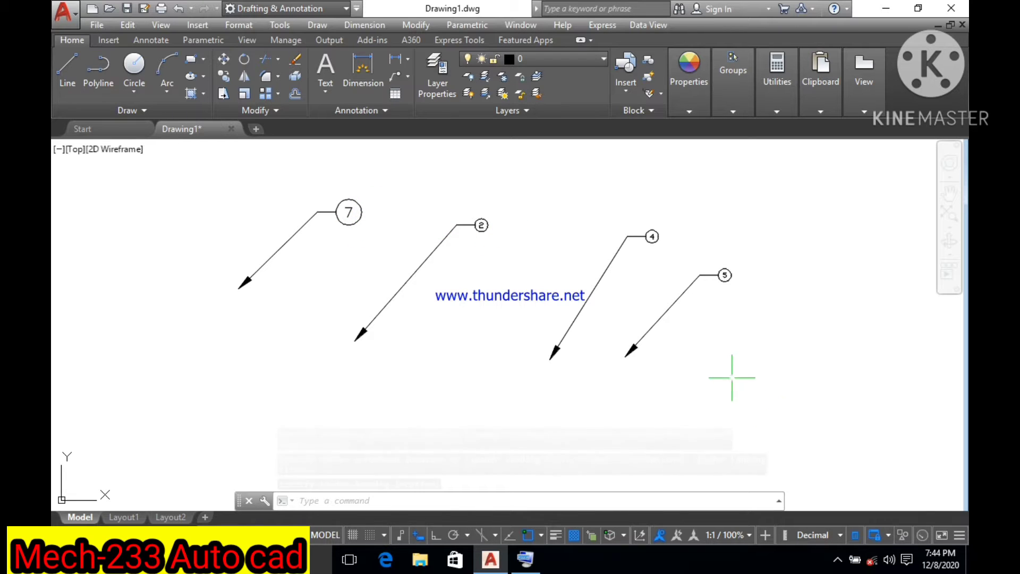
{"action": "left_click_drag", "start_coordinate": [679, 332], "coordinate": [240, 223]}
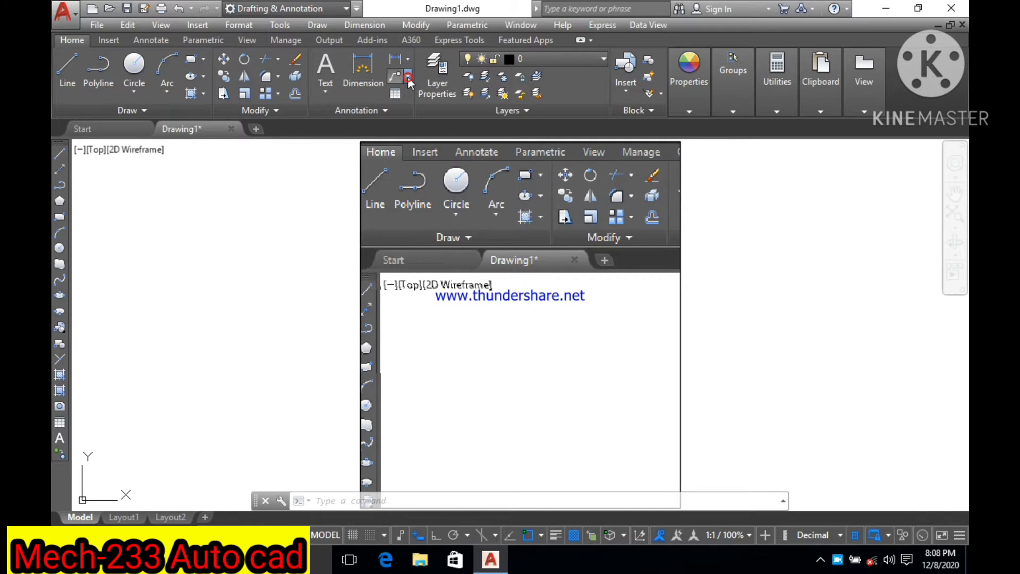
Draw a multileader from the Line icon in the pictured vertical toolbar, landing down and to the right, with the text LINE
{"action": "left_click", "coordinate": [407, 78]}
{"action": "left_click", "coordinate": [414, 98]}
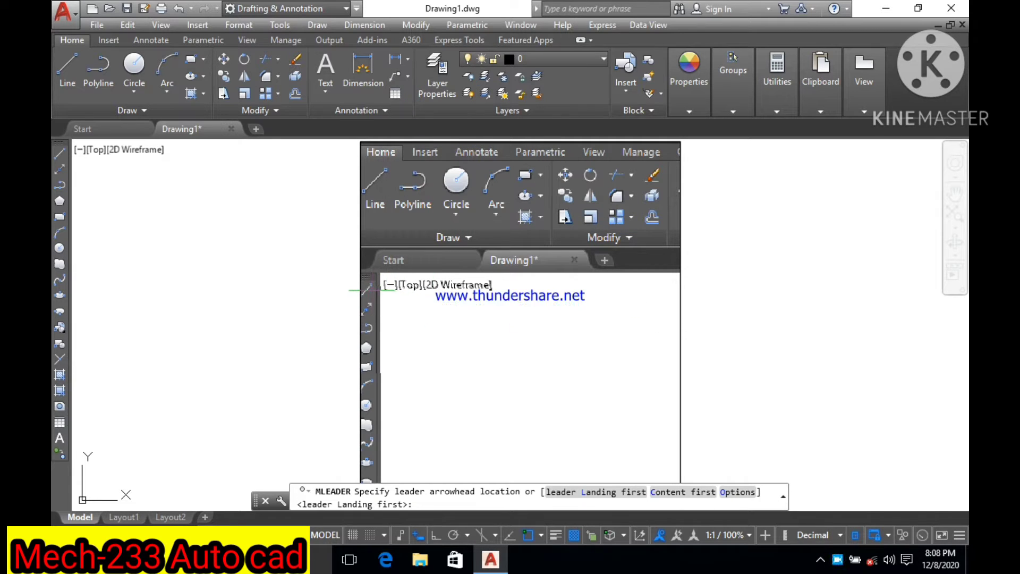
{"action": "left_click", "coordinate": [382, 296]}
{"action": "left_click", "coordinate": [482, 363]}
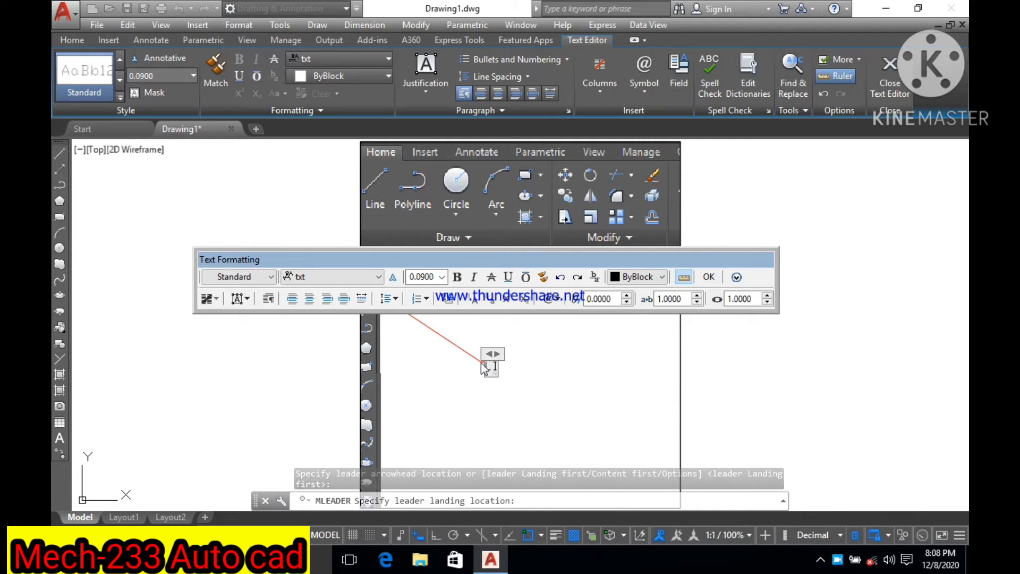
{"action": "type", "text": "LINE"}
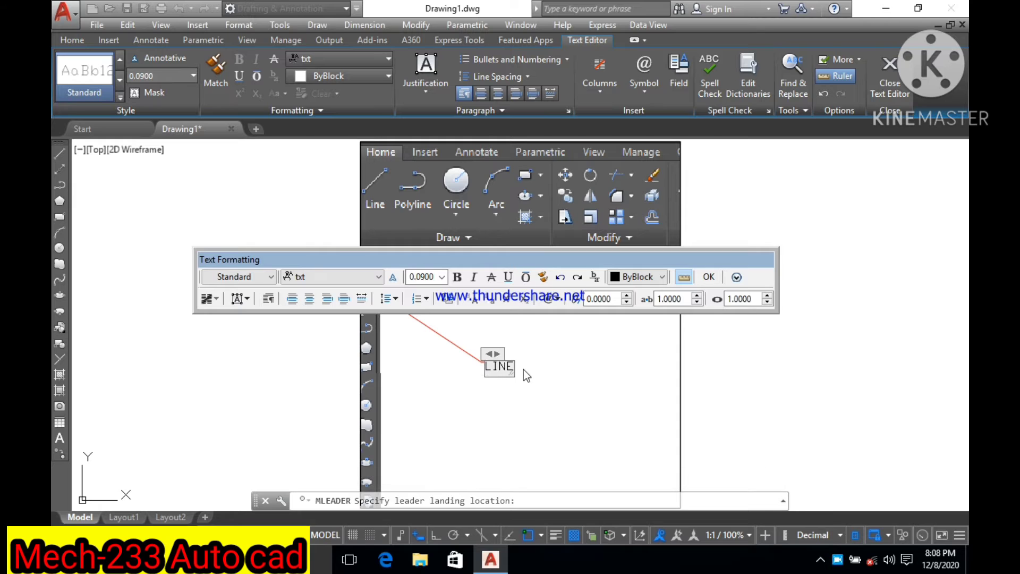
Set the height of the leader text LINE to 2.0000 and finish the text
{"action": "key", "text": "shift+Left"}
{"action": "key", "text": "shift+Left"}
{"action": "key", "text": "shift+Left"}
{"action": "key", "text": "shift+Left"}
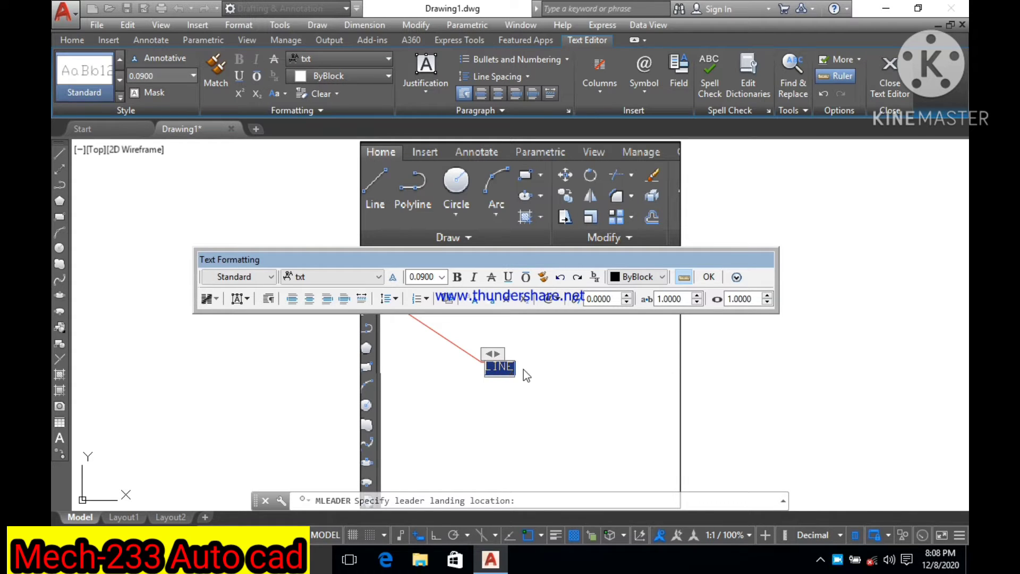
{"action": "left_click", "coordinate": [442, 277]}
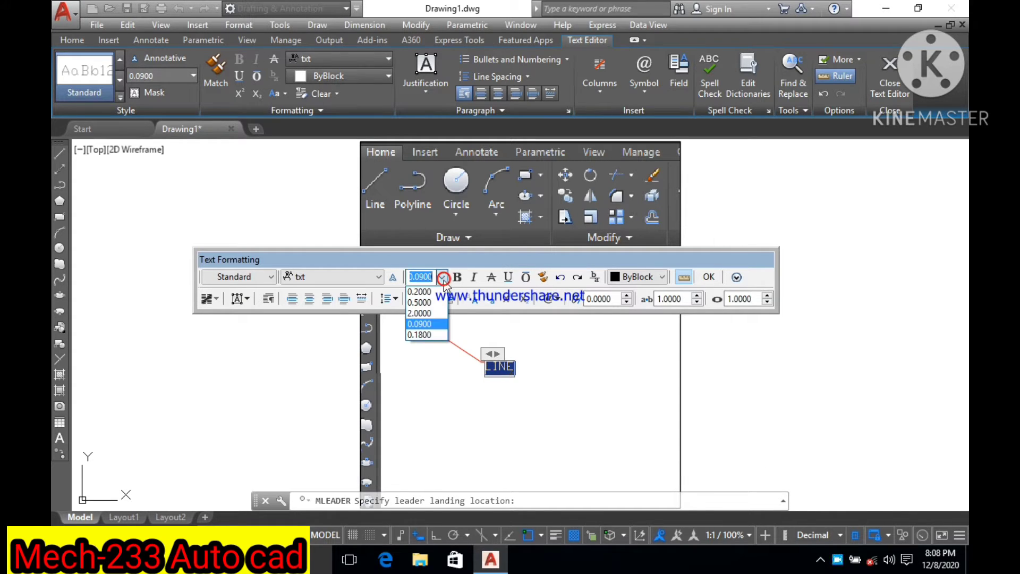
{"action": "left_click", "coordinate": [420, 314]}
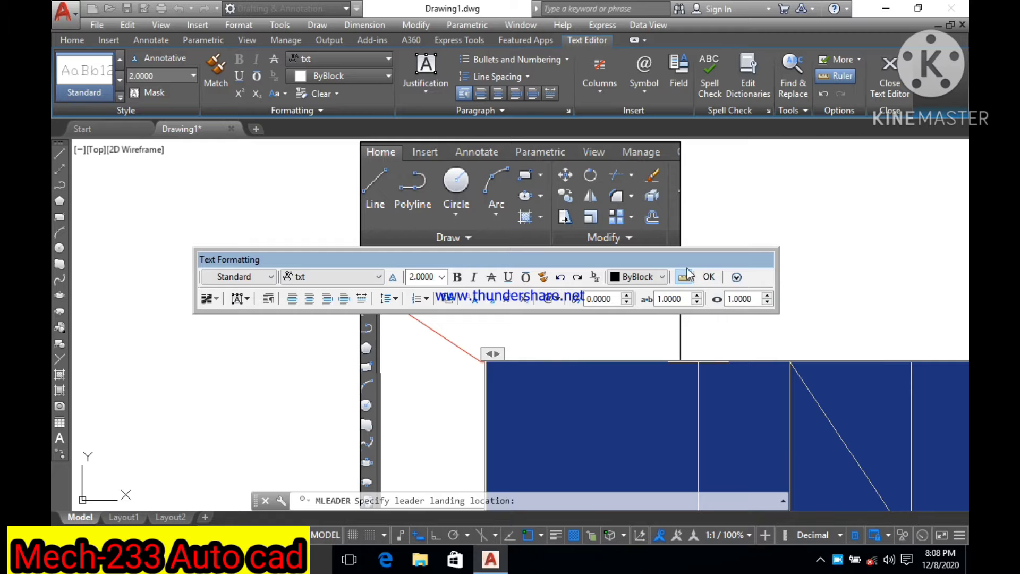
{"action": "left_click", "coordinate": [709, 277]}
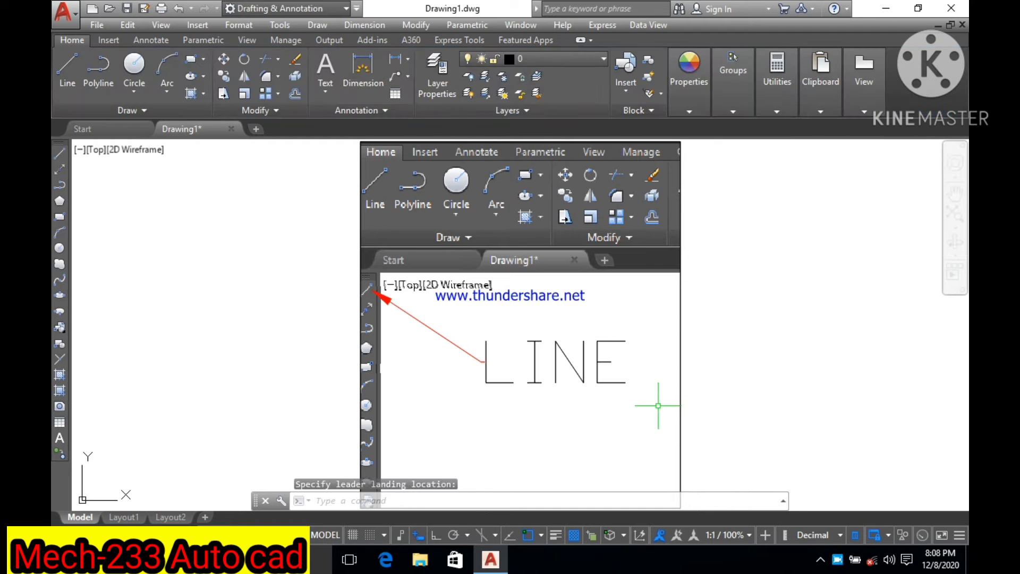
Reopen the leader text LINE for editing and set its height to 0.5000
{"action": "double_click", "coordinate": [596, 359]}
{"action": "double_click", "coordinate": [597, 360]}
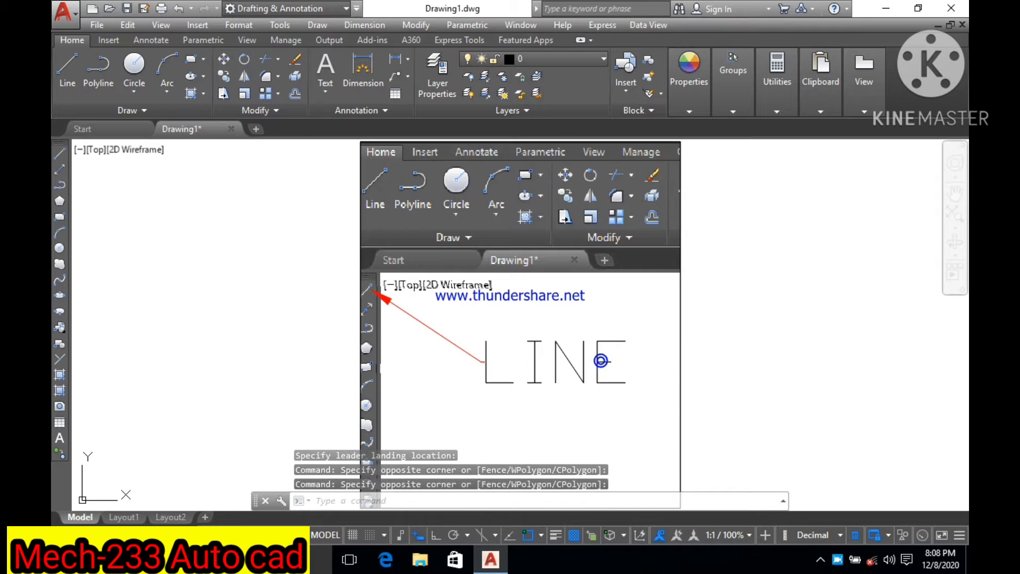
{"action": "left_click", "coordinate": [597, 360]}
{"action": "double_click", "coordinate": [596, 359]}
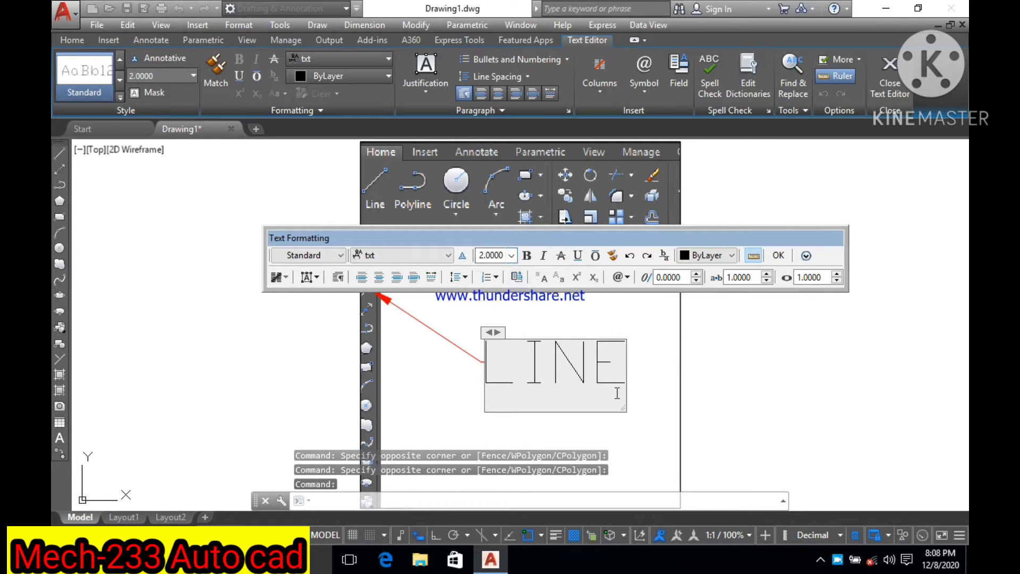
{"action": "key", "text": "shift+Right"}
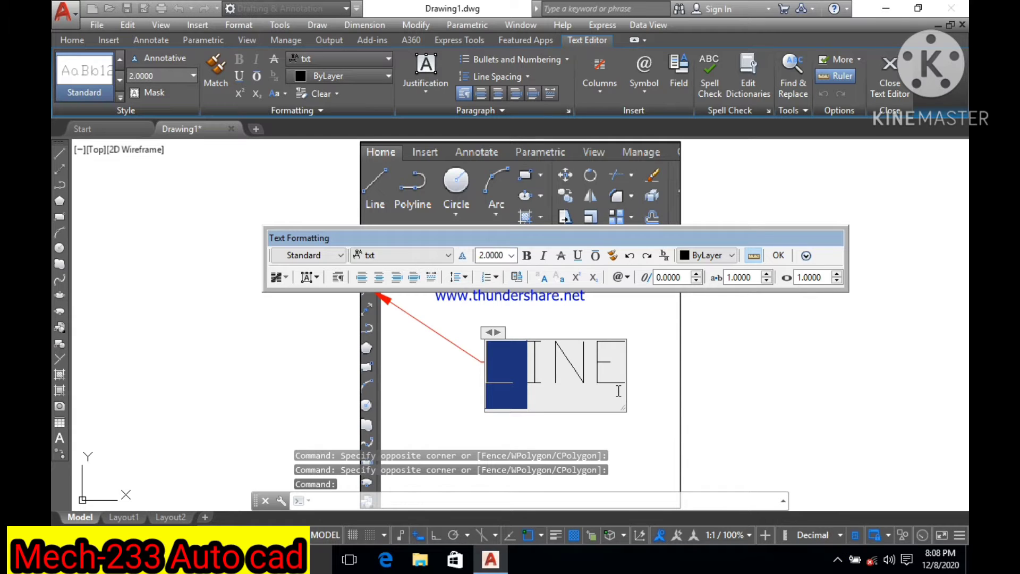
{"action": "key", "text": "shift+Right"}
{"action": "key", "text": "shift+Right"}
{"action": "key", "text": "shift+Right"}
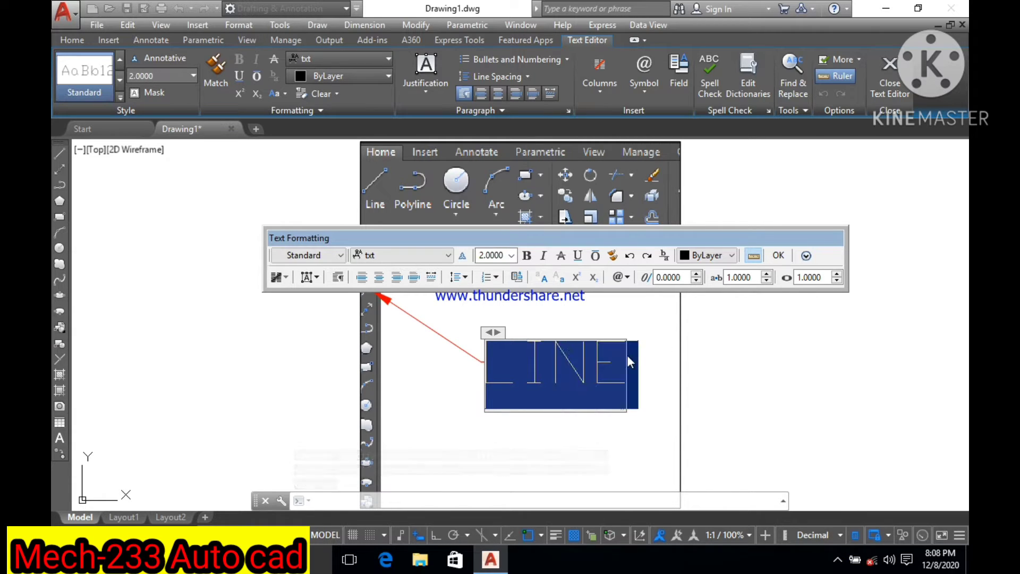
{"action": "left_click", "coordinate": [512, 256]}
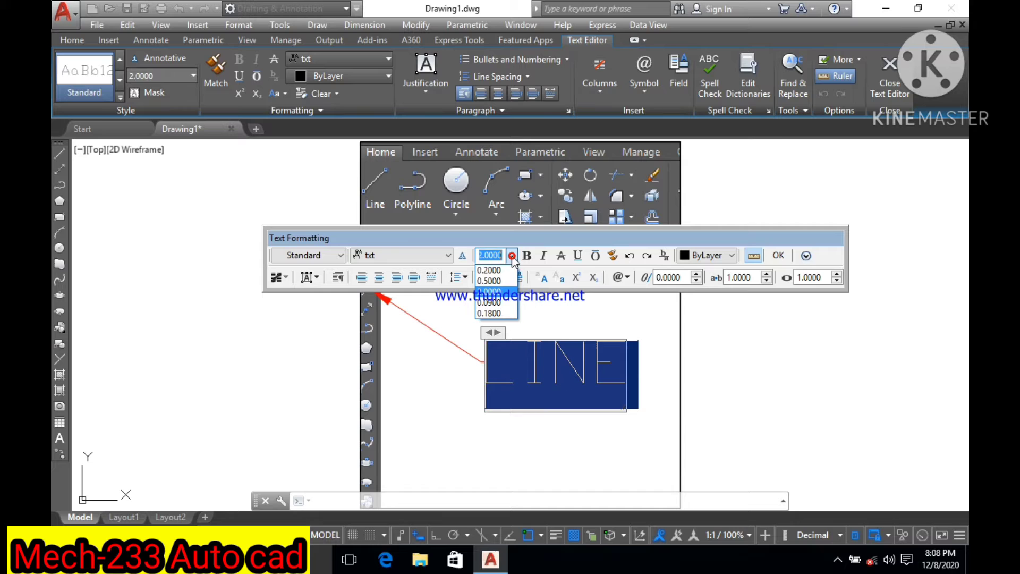
{"action": "left_click", "coordinate": [498, 282]}
Change the font of the leader text LINE to Times New Roman Baltic and finish editing
{"action": "left_click", "coordinate": [448, 256]}
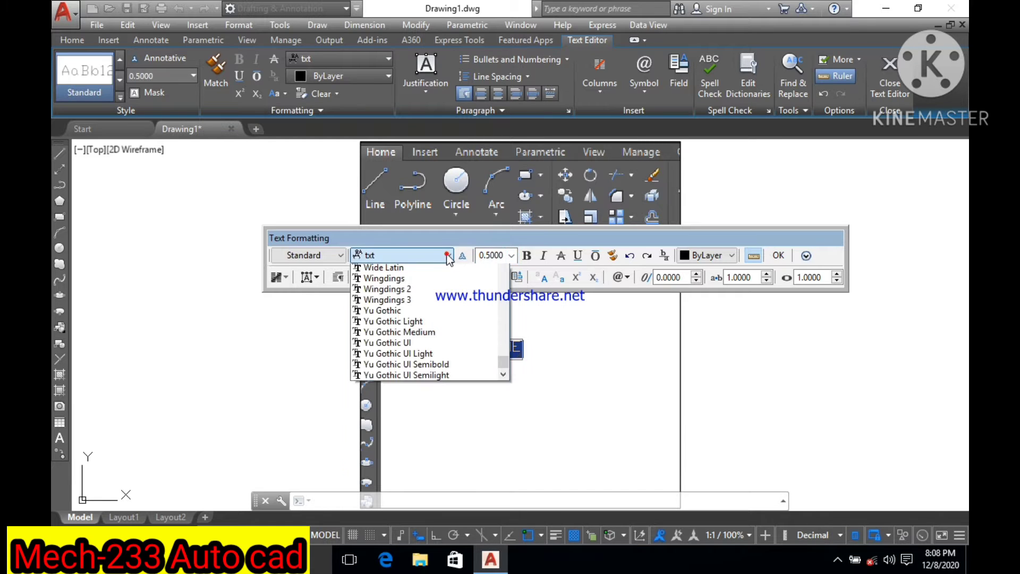
{"action": "scroll", "coordinate": [450, 260], "scroll_direction": "up", "scroll_amount": 1}
{"action": "key", "text": "t"}
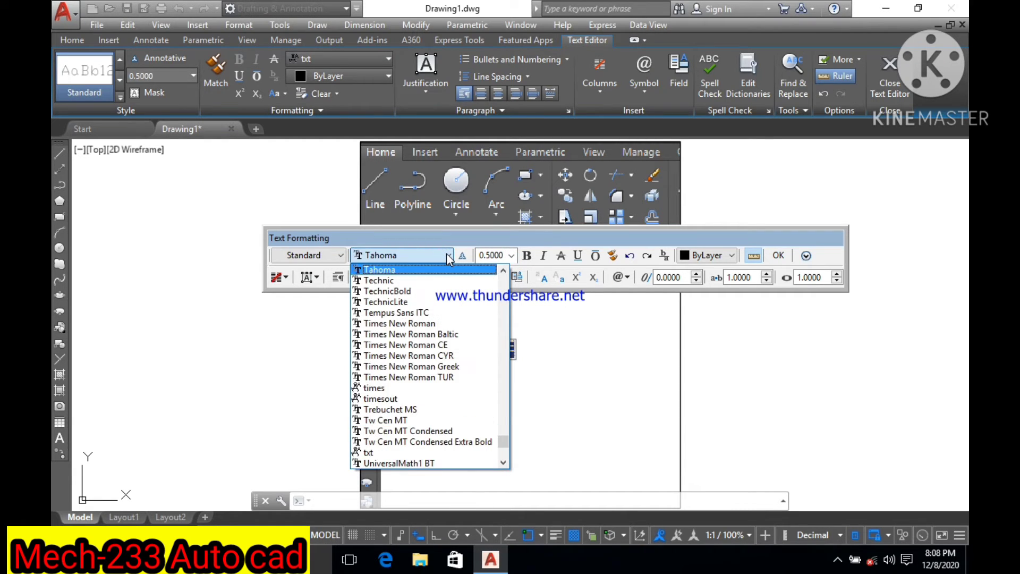
{"action": "left_click", "coordinate": [456, 332]}
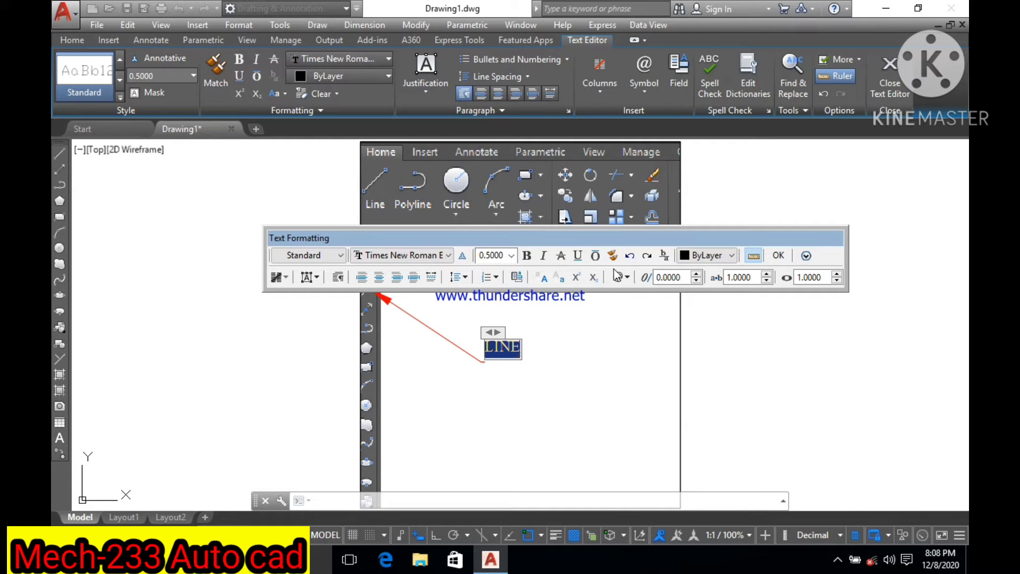
{"action": "left_click", "coordinate": [778, 256]}
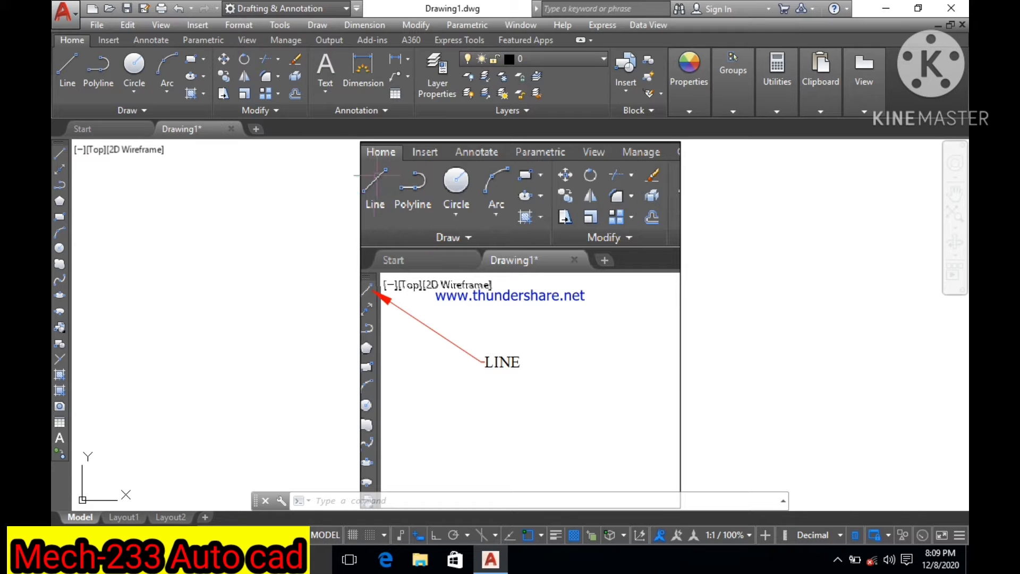
Add four leaders to the LINE multileader: one to the pictured ribbon's Line tool, two up to the right and one down to the left
{"action": "left_click", "coordinate": [408, 76]}
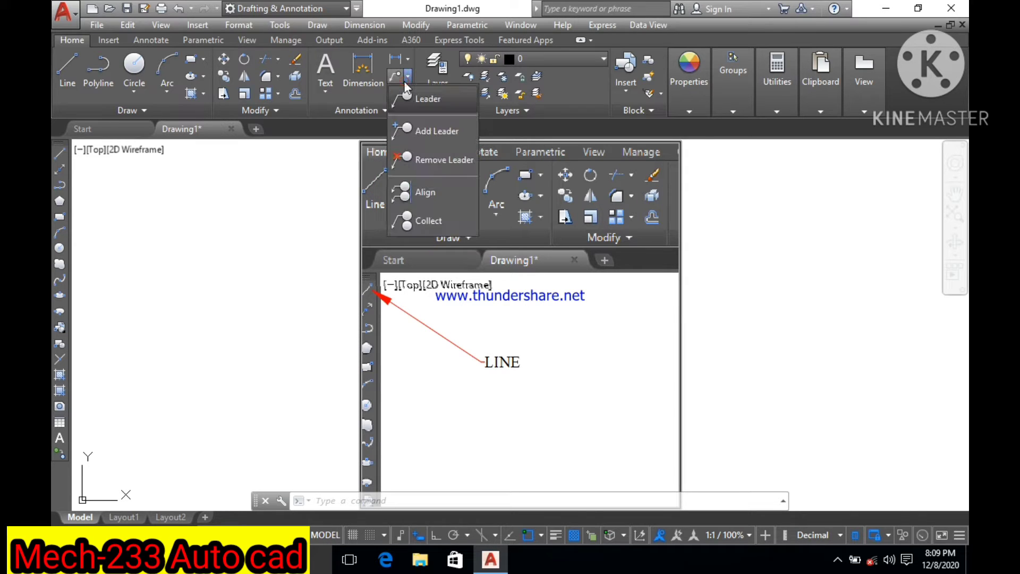
{"action": "left_click", "coordinate": [412, 132]}
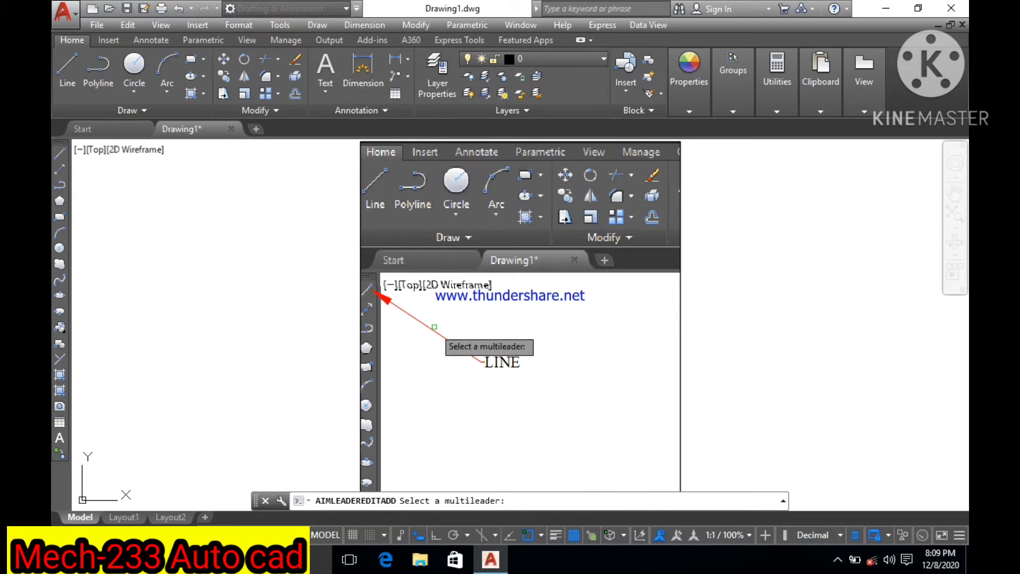
{"action": "left_click", "coordinate": [434, 327]}
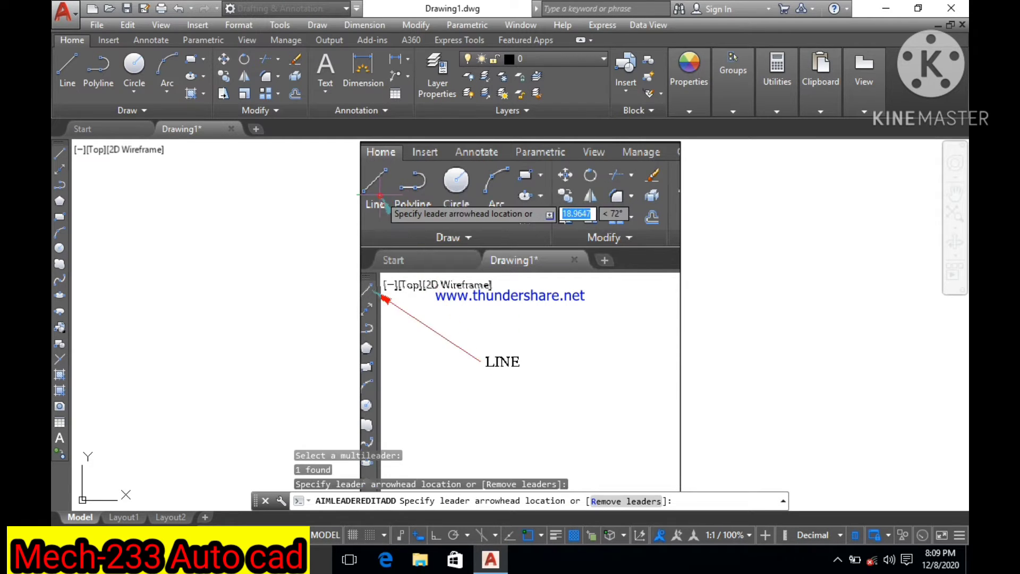
{"action": "left_click", "coordinate": [380, 195]}
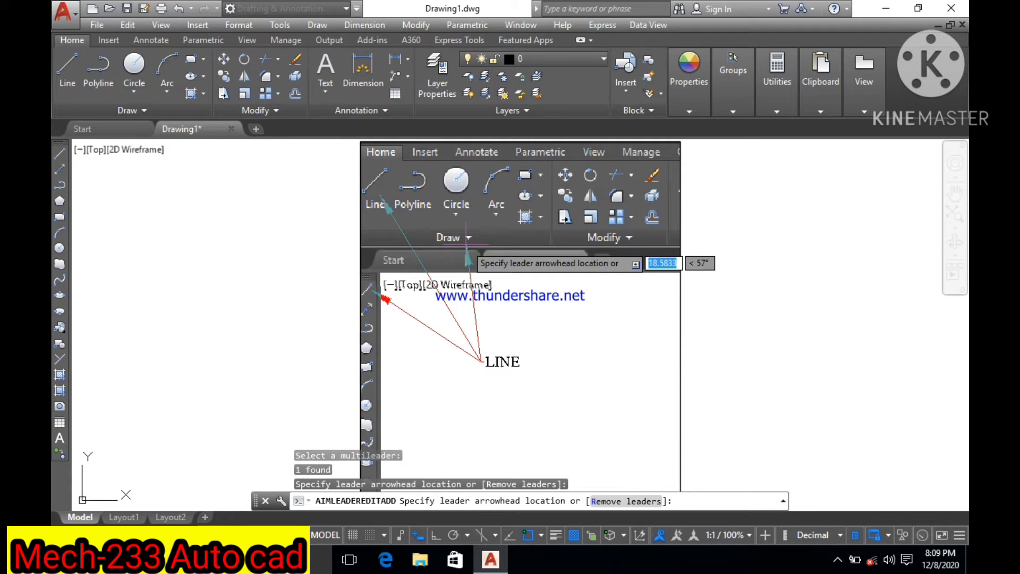
{"action": "left_click", "coordinate": [615, 316]}
{"action": "left_click", "coordinate": [550, 294]}
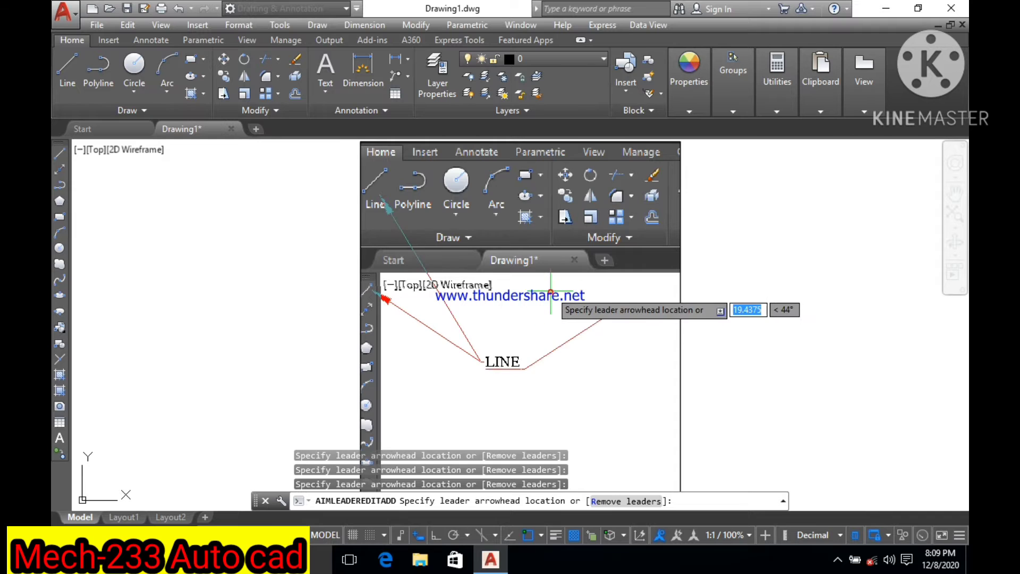
{"action": "left_click", "coordinate": [425, 426]}
{"action": "key", "text": "Escape"}
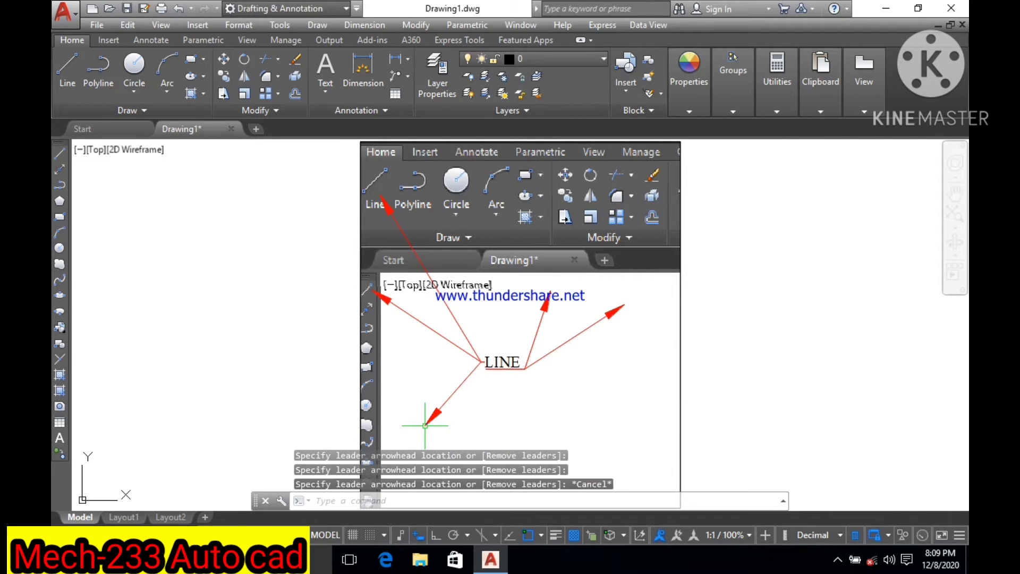
Remove three leaders from the LINE multileader: the two pointing up to the right and the one pointing down to the left
{"action": "left_click", "coordinate": [409, 76]}
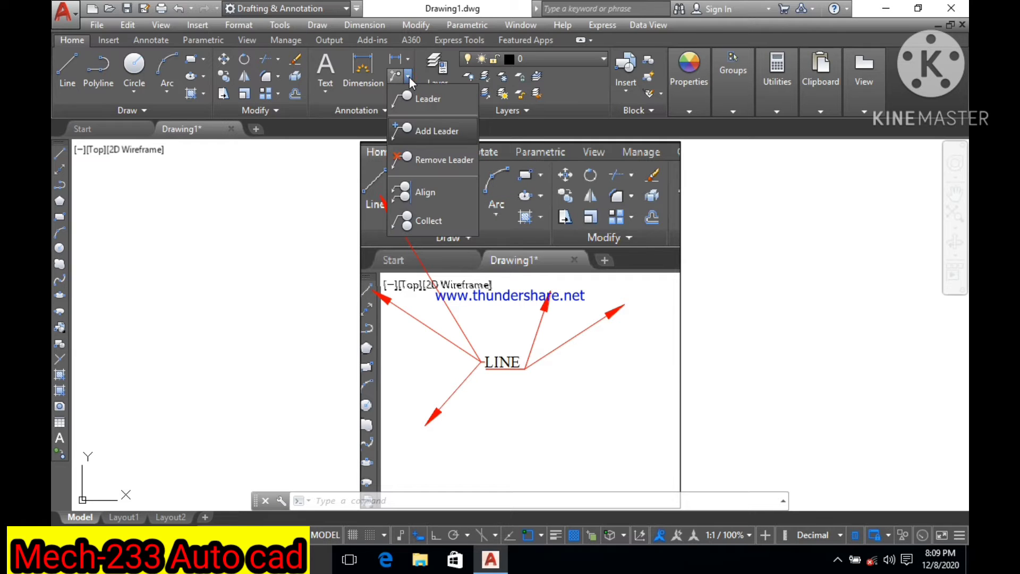
{"action": "left_click", "coordinate": [439, 166]}
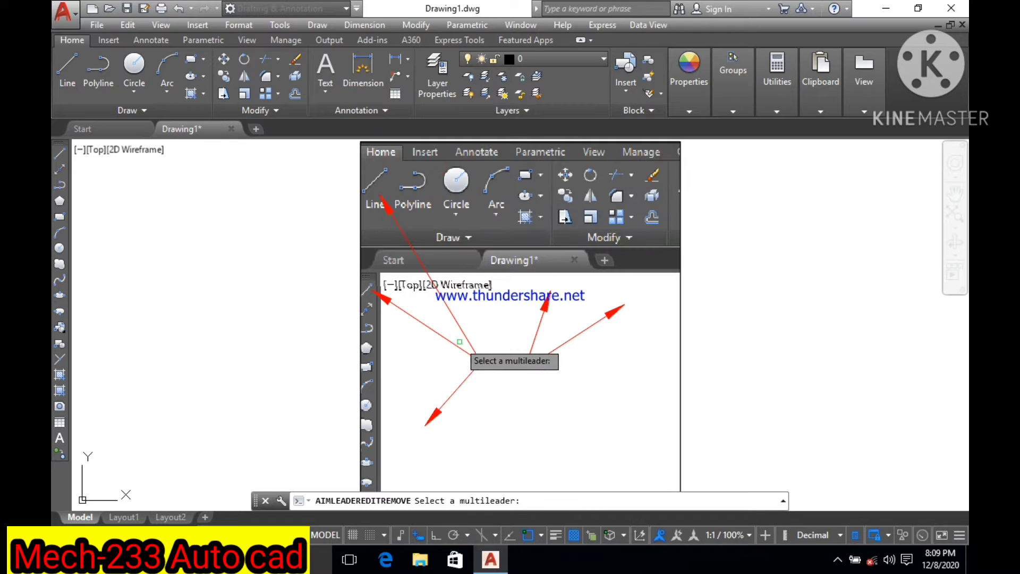
{"action": "left_click", "coordinate": [487, 366]}
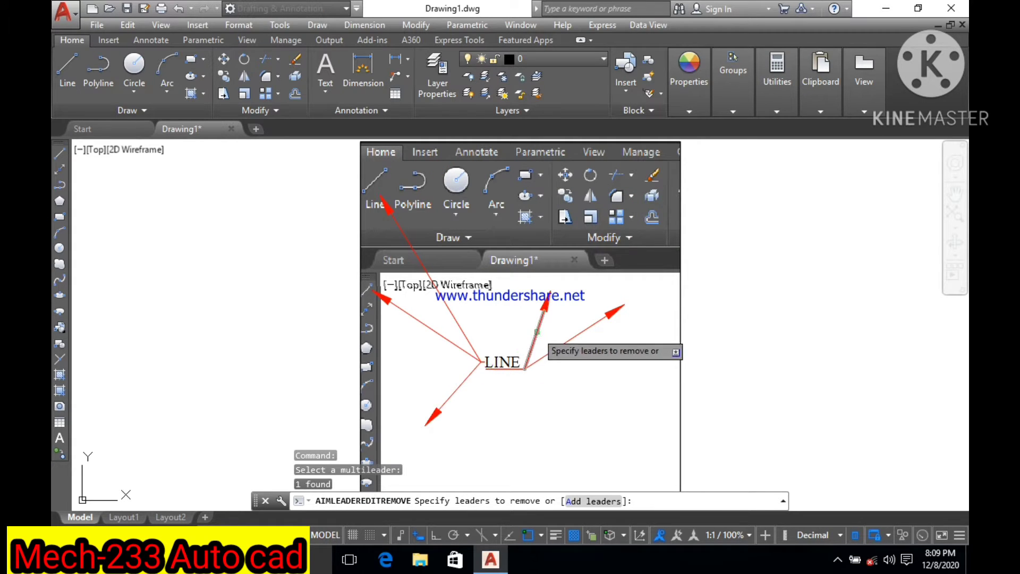
{"action": "left_click", "coordinate": [553, 349]}
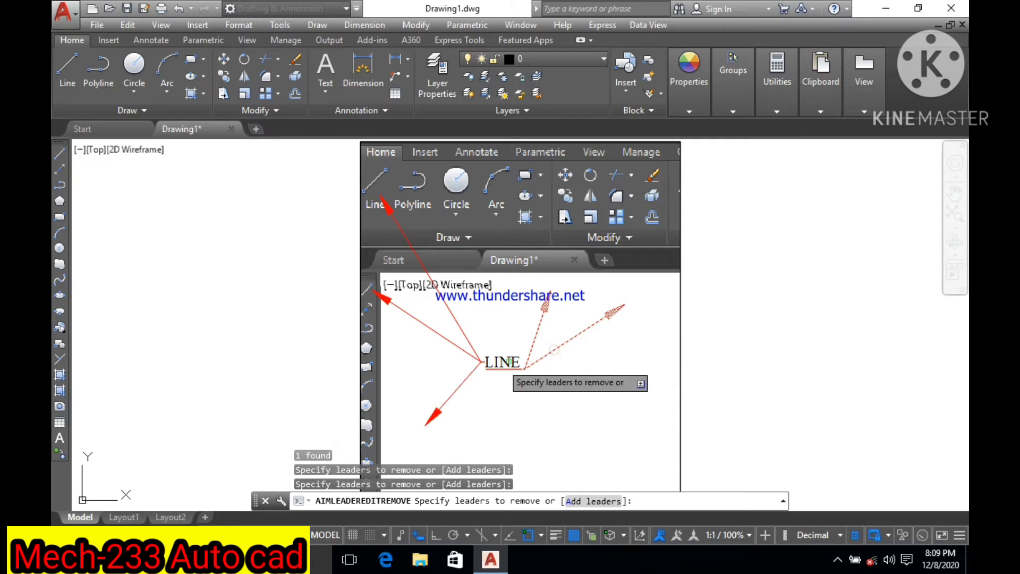
{"action": "left_click", "coordinate": [456, 393]}
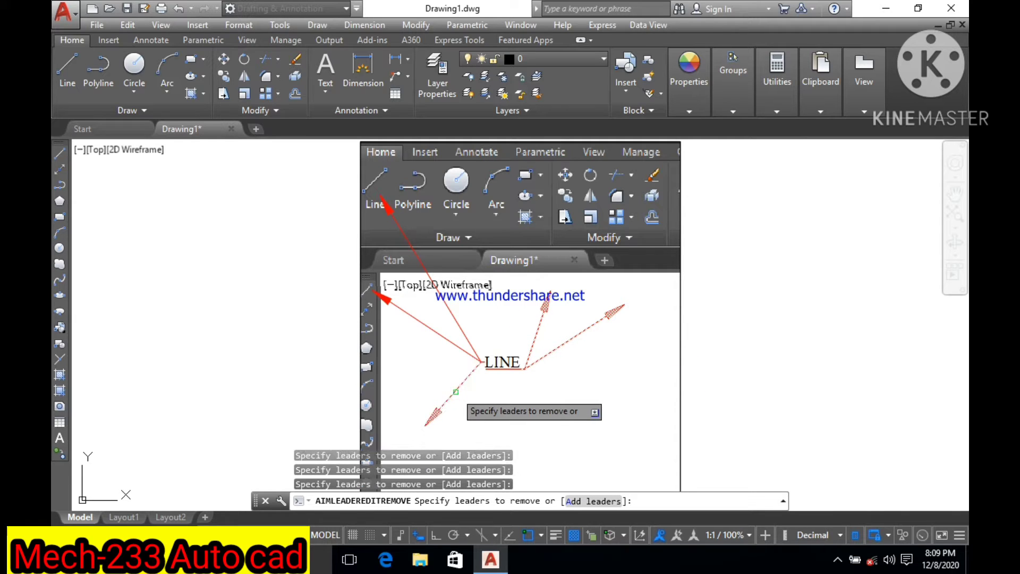
{"action": "key", "text": "Return"}
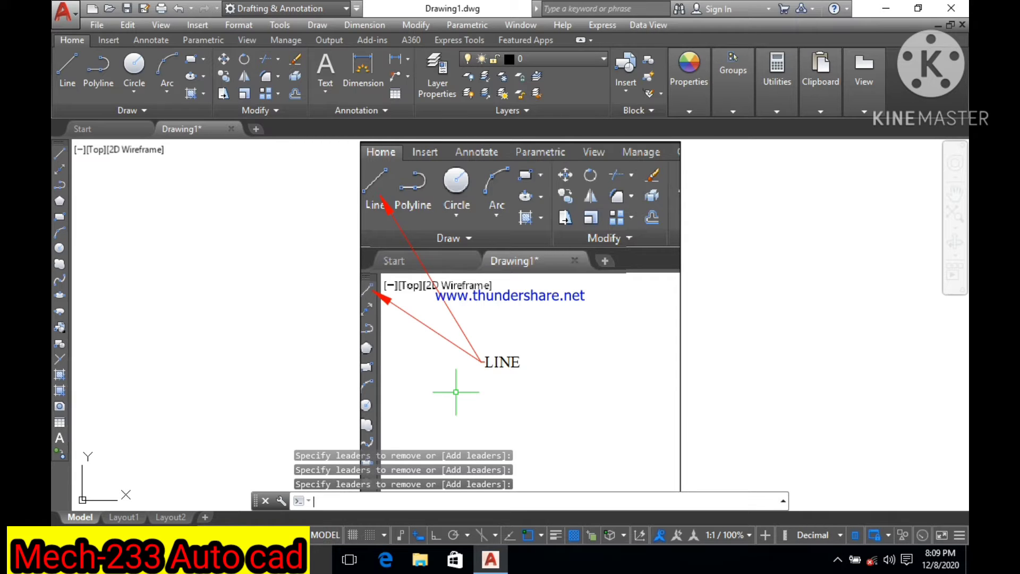
Pan to the empty drawing area to the right of the ribbon picture and exit panning
{"action": "left_click", "coordinate": [955, 194]}
{"action": "left_click_drag", "start_coordinate": [662, 348], "coordinate": [349, 363]}
{"action": "left_click_drag", "start_coordinate": [474, 360], "coordinate": [354, 379]}
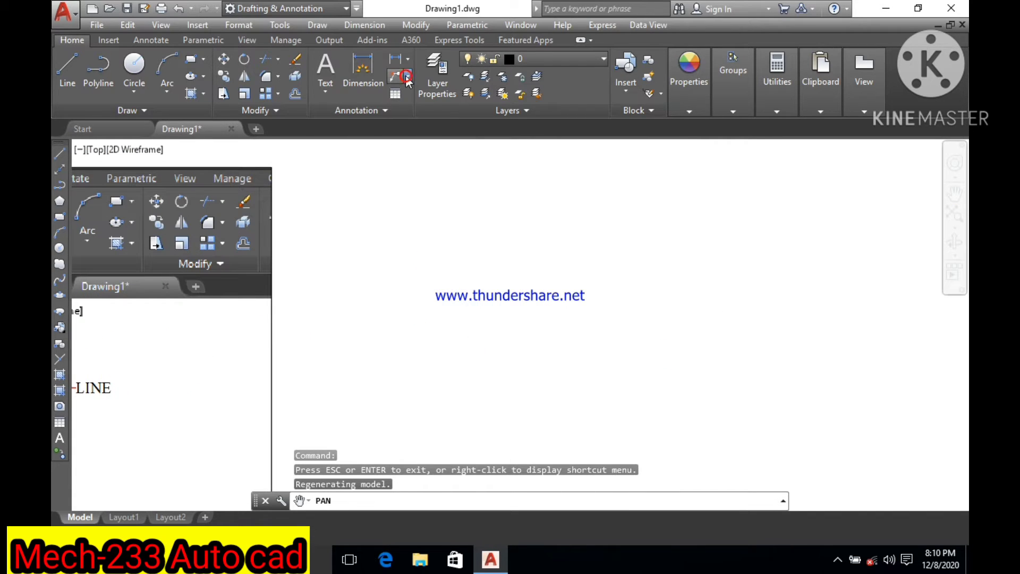
{"action": "left_click", "coordinate": [407, 78]}
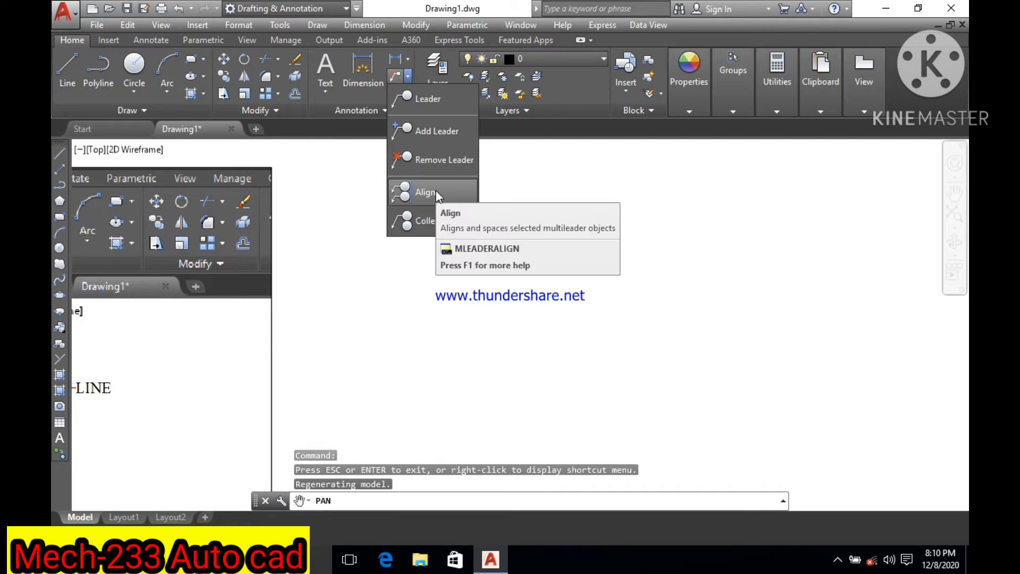
{"action": "left_click", "coordinate": [608, 352]}
{"action": "key", "text": "Escape"}
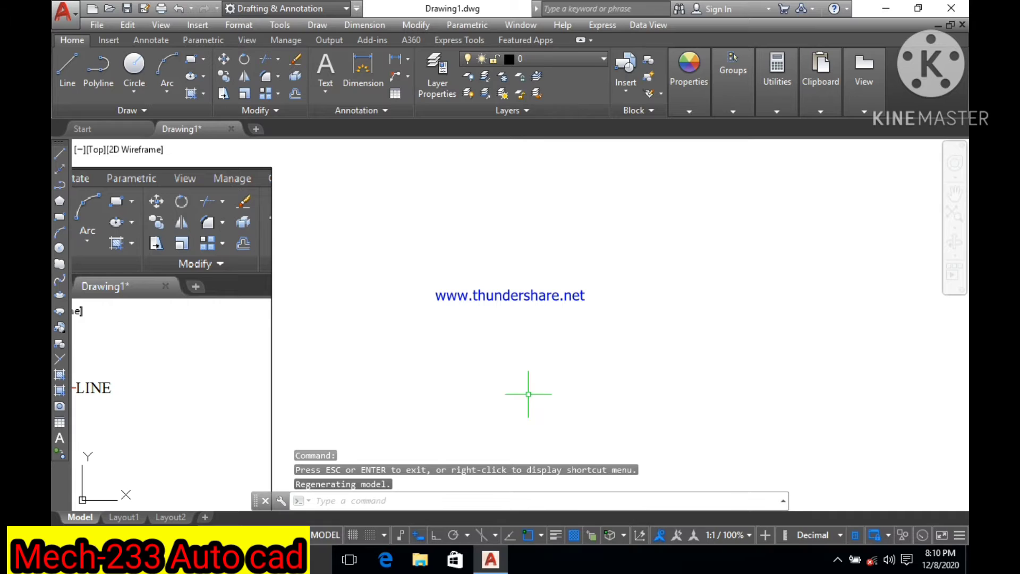
Modify the Standard multileader style to use Straight leaders and Block content with the Circle source block
{"action": "left_click", "coordinate": [427, 503]}
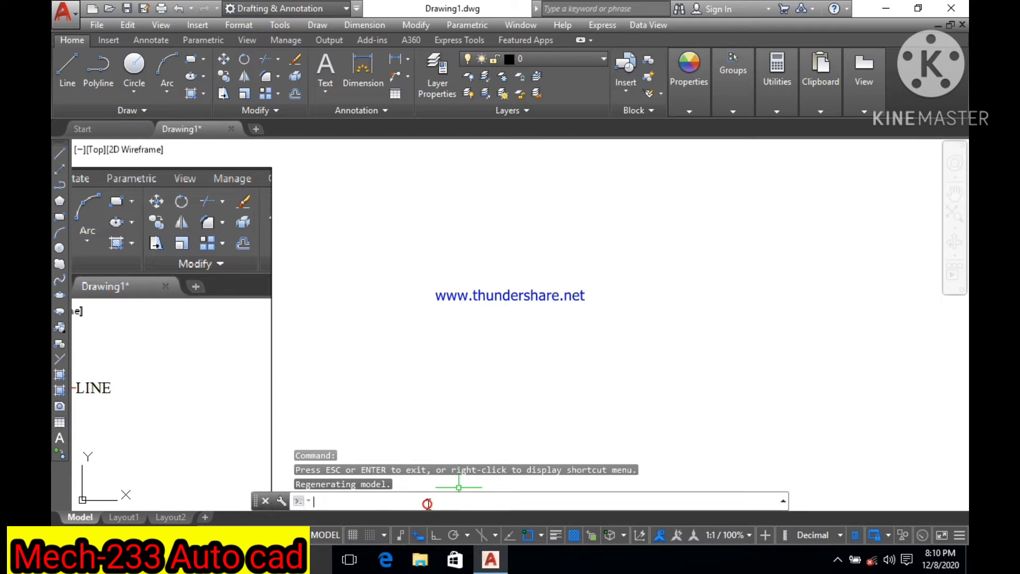
{"action": "type", "text": "MLS"}
{"action": "key", "text": "Return"}
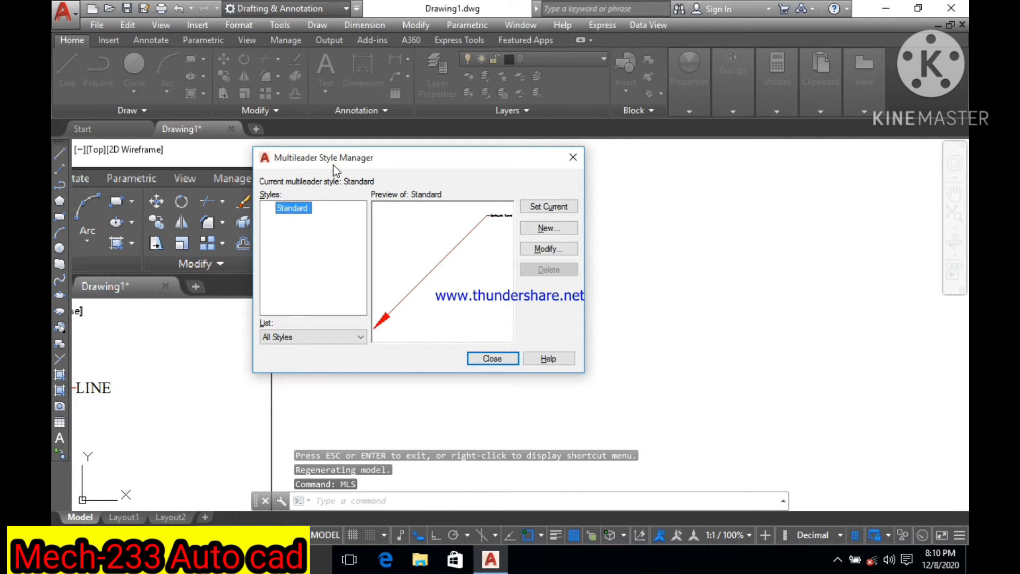
{"action": "left_click", "coordinate": [540, 249]}
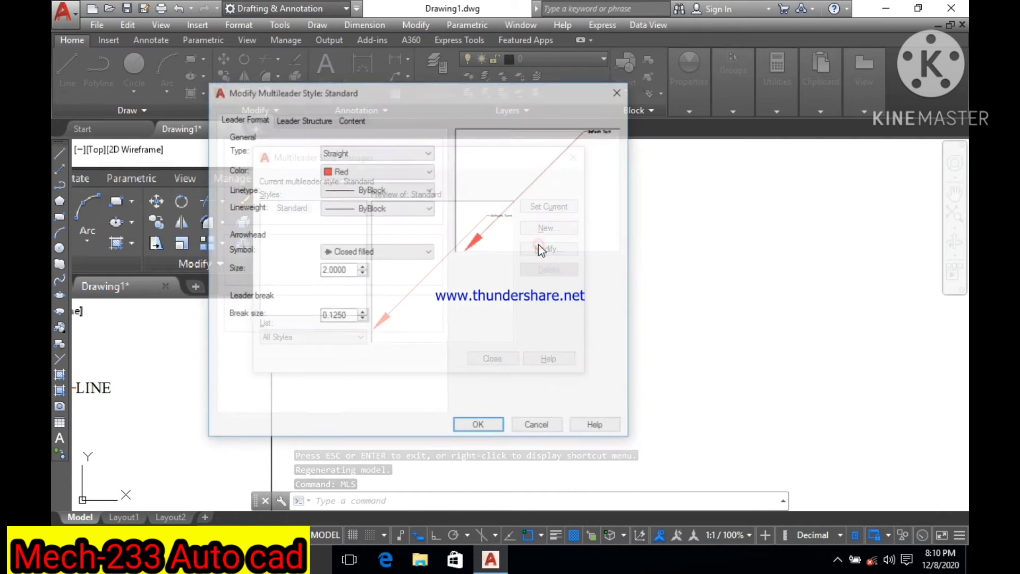
{"action": "left_click", "coordinate": [387, 156]}
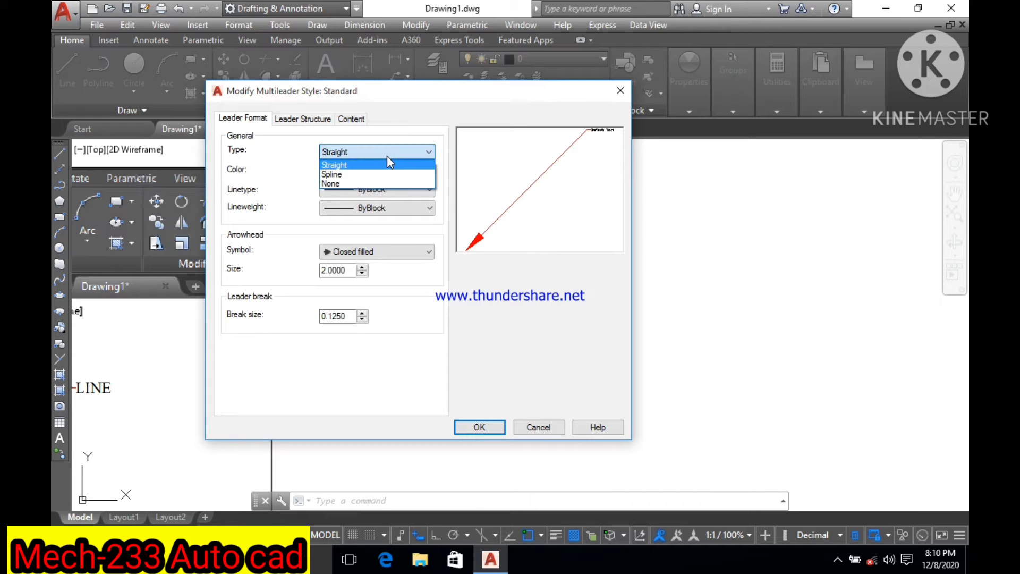
{"action": "left_click", "coordinate": [389, 164]}
{"action": "left_click", "coordinate": [357, 121]}
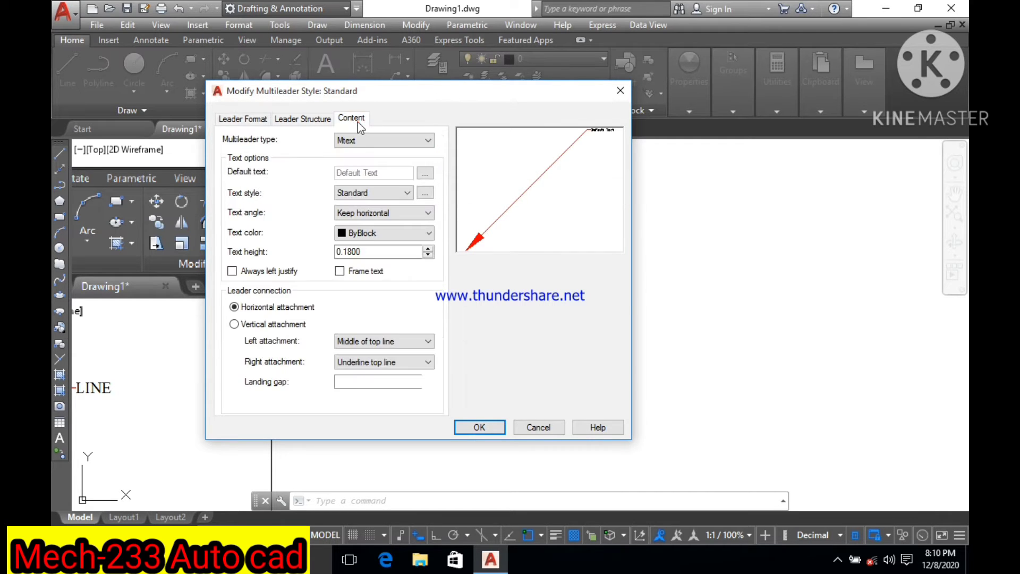
{"action": "left_click", "coordinate": [363, 140]}
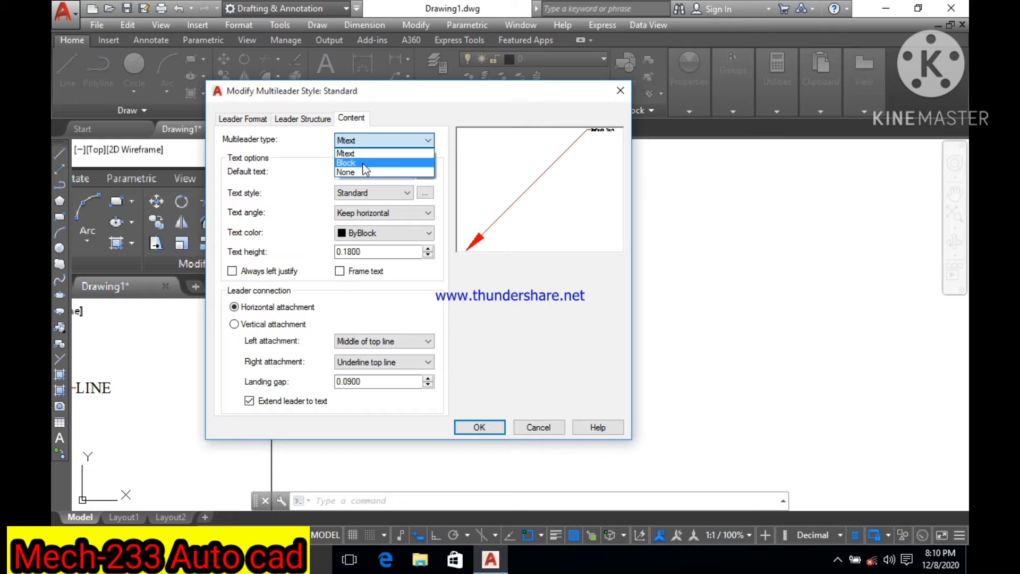
{"action": "left_click", "coordinate": [363, 163]}
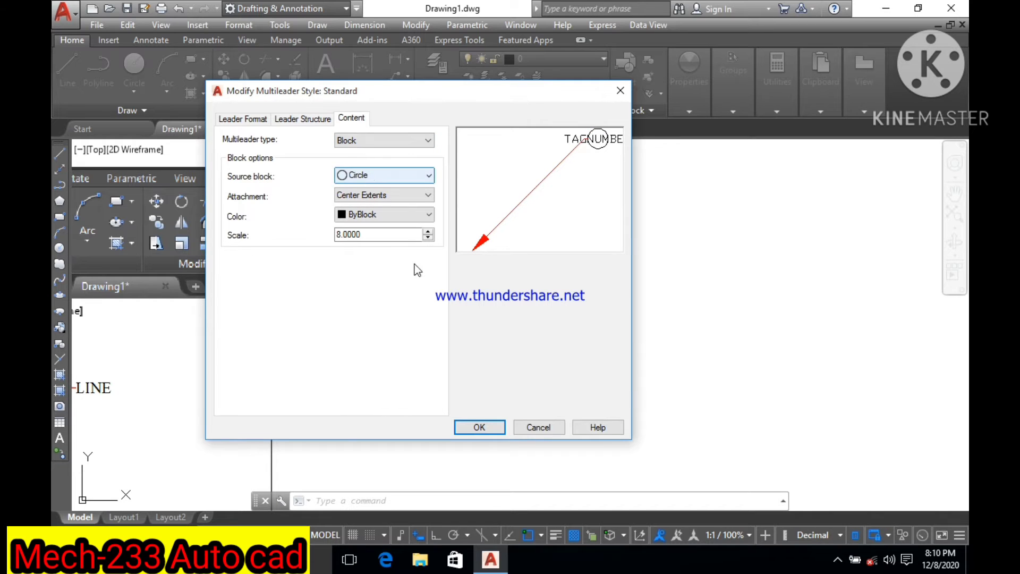
{"action": "left_click", "coordinate": [480, 428]}
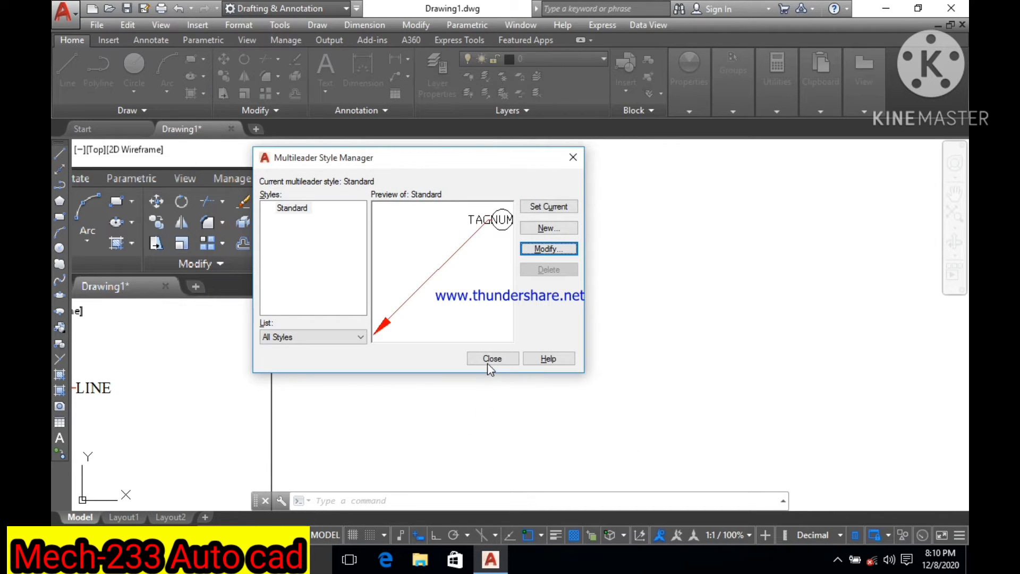
{"action": "left_click", "coordinate": [490, 359]}
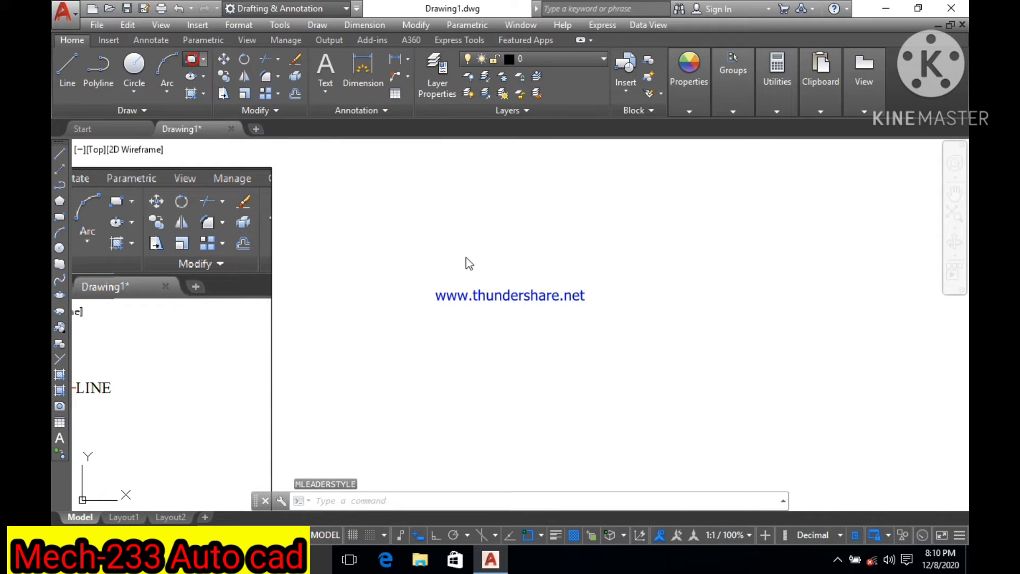
Draw a tall rectangle beside the ribbon picture and attach a circle-tag multileader numbered 2 to its upper-right corner
{"action": "left_click", "coordinate": [475, 208]}
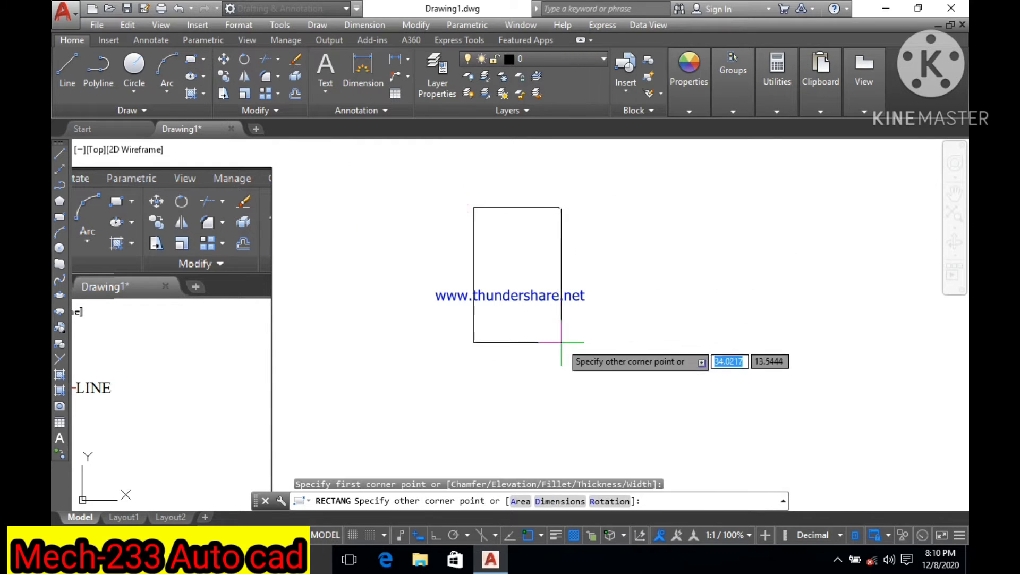
{"action": "left_click", "coordinate": [567, 397]}
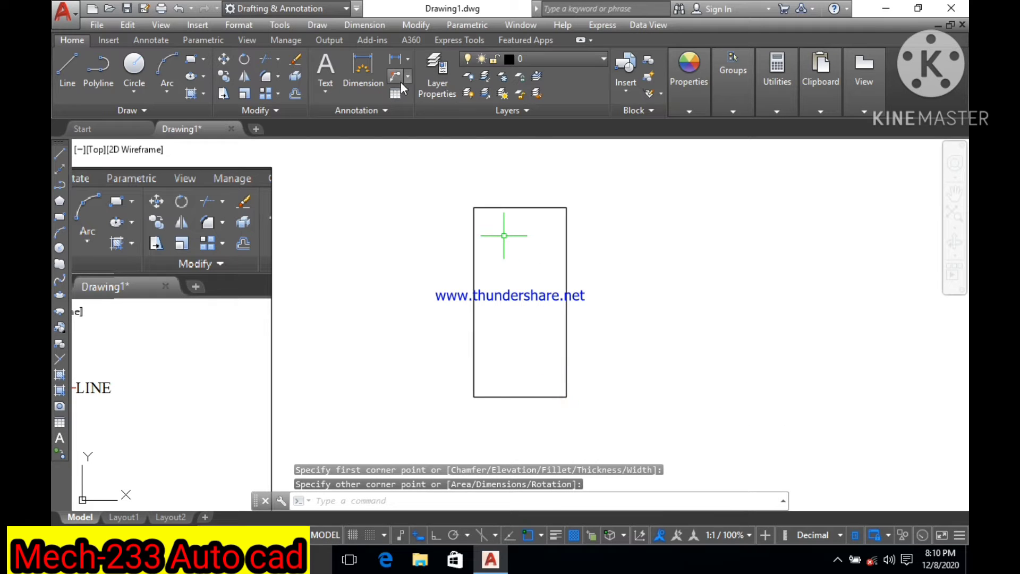
{"action": "left_click", "coordinate": [406, 78]}
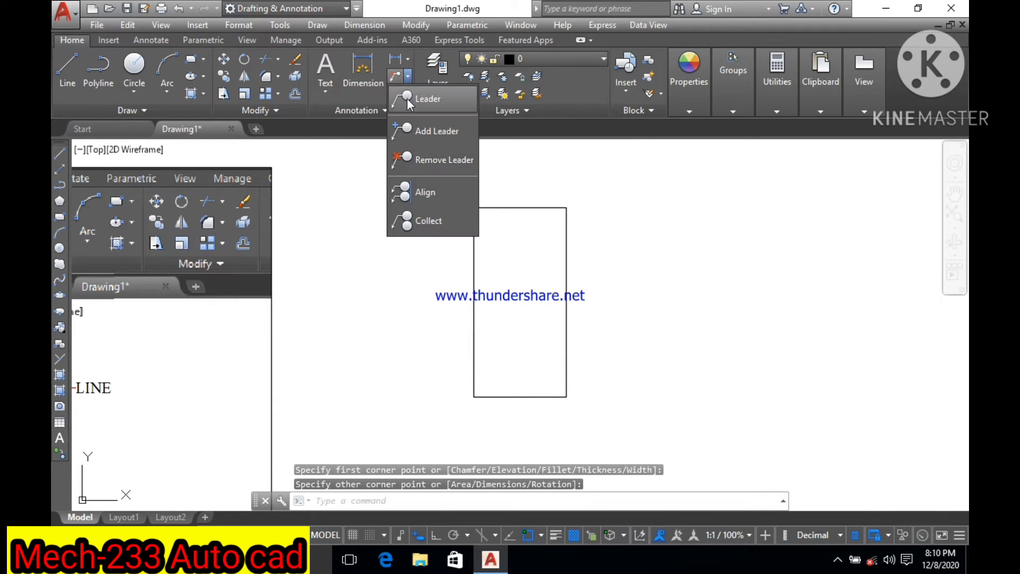
{"action": "left_click", "coordinate": [407, 99]}
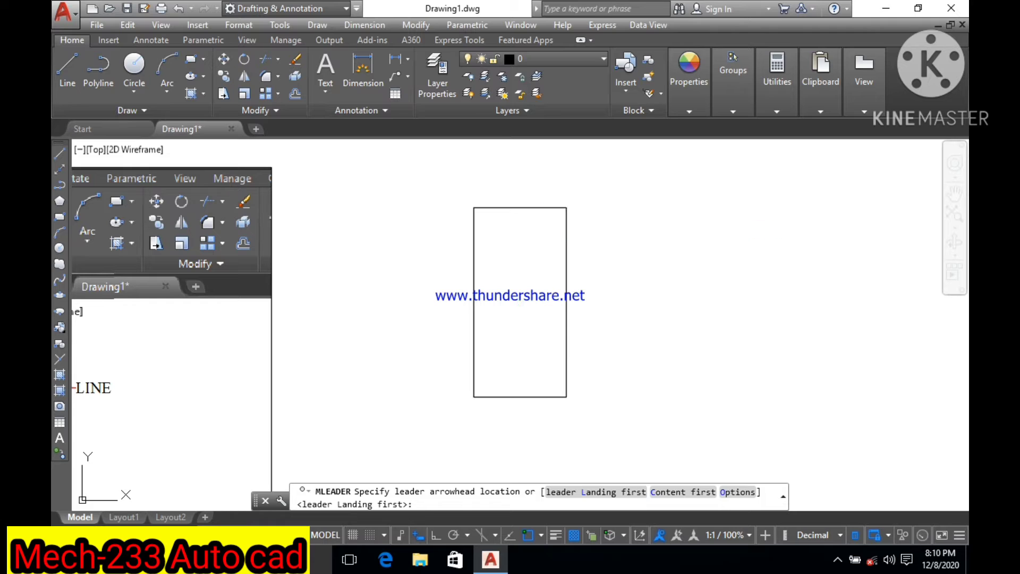
{"action": "left_click", "coordinate": [566, 207]}
{"action": "left_click", "coordinate": [622, 168]}
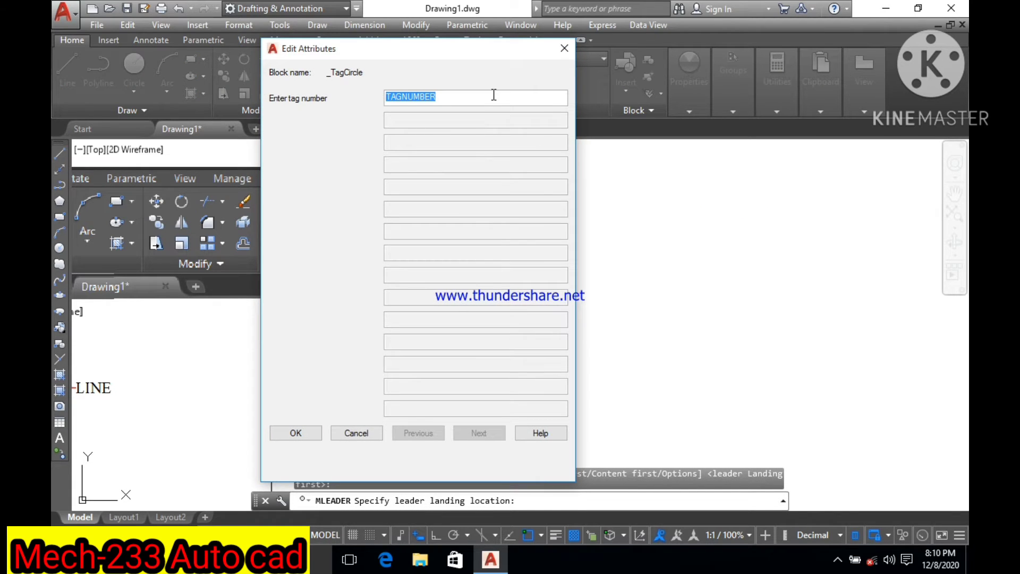
{"action": "key", "text": "BackSpace"}
{"action": "type", "text": "2"}
{"action": "left_click", "coordinate": [300, 432]}
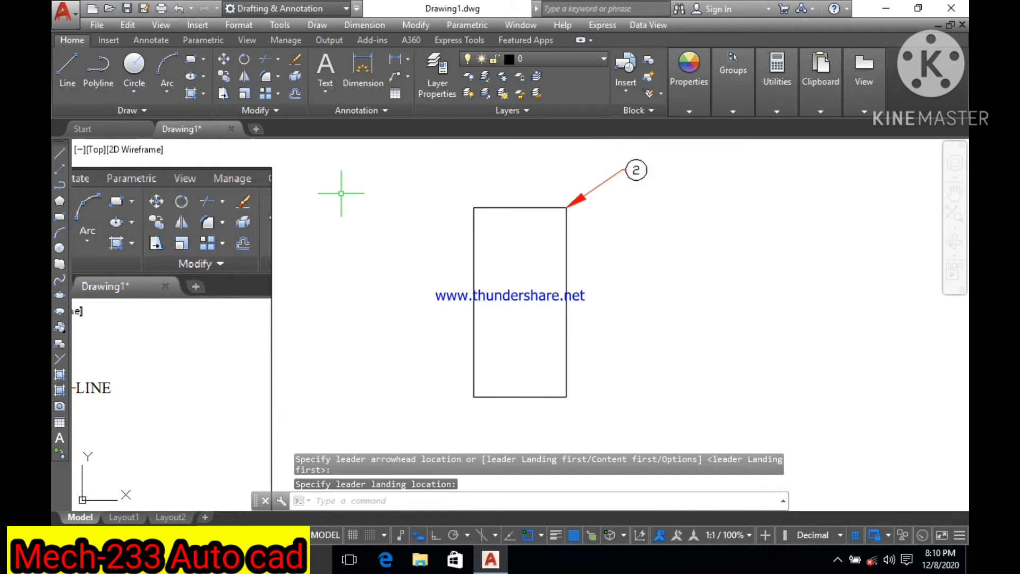
Add a circle-tag multileader numbered 3 from the midpoint of the rectangle's right edge, with its landing up to the right
{"action": "left_click", "coordinate": [398, 78]}
{"action": "left_click", "coordinate": [567, 303]}
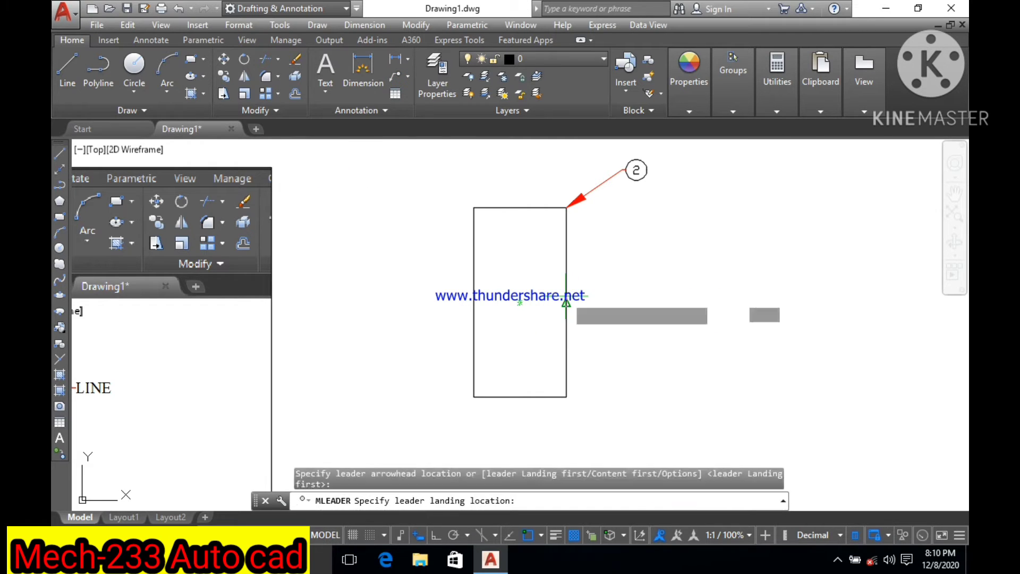
{"action": "left_click", "coordinate": [650, 215]}
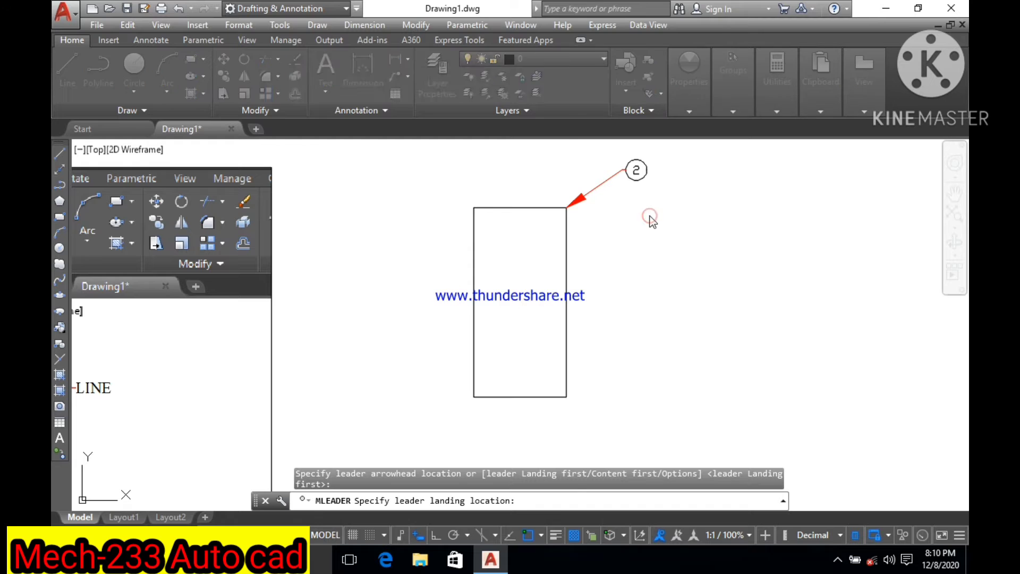
{"action": "key", "text": "BackSpace"}
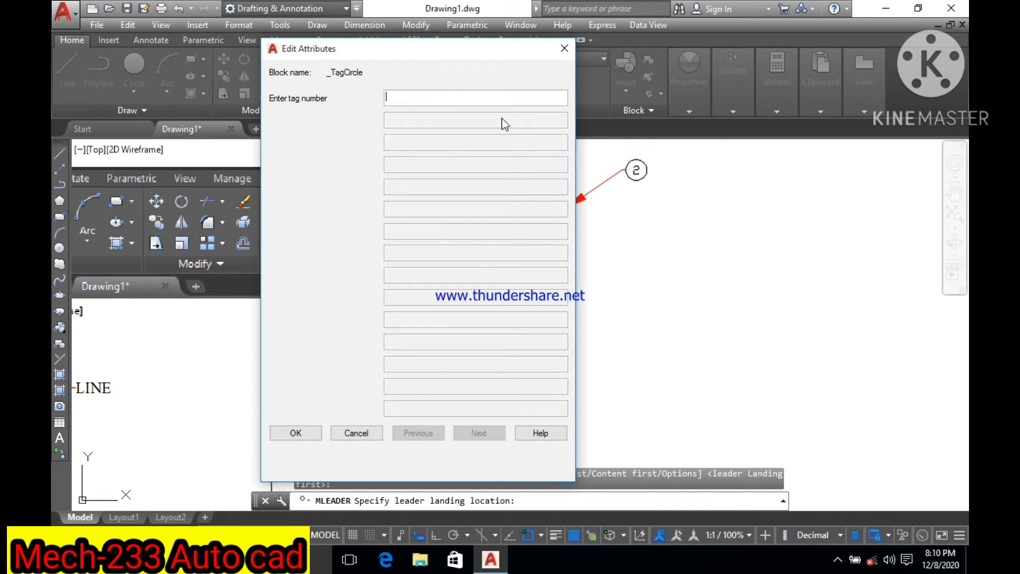
{"action": "type", "text": "3"}
{"action": "left_click", "coordinate": [313, 433]}
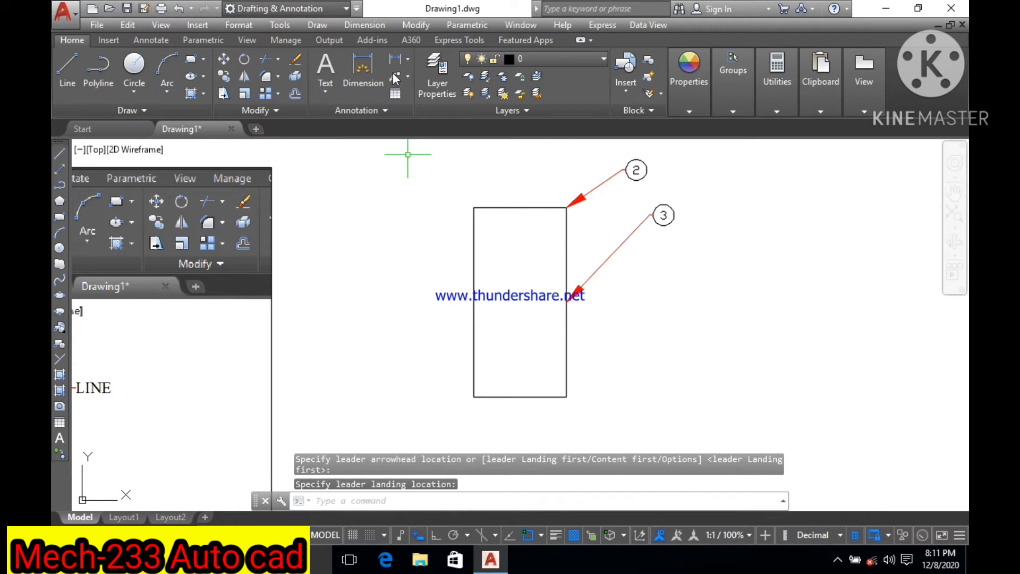
Add a circle-tag multileader numbered 4 from the rectangle's lower-right corner, with its landing up to the right
{"action": "left_click", "coordinate": [394, 76]}
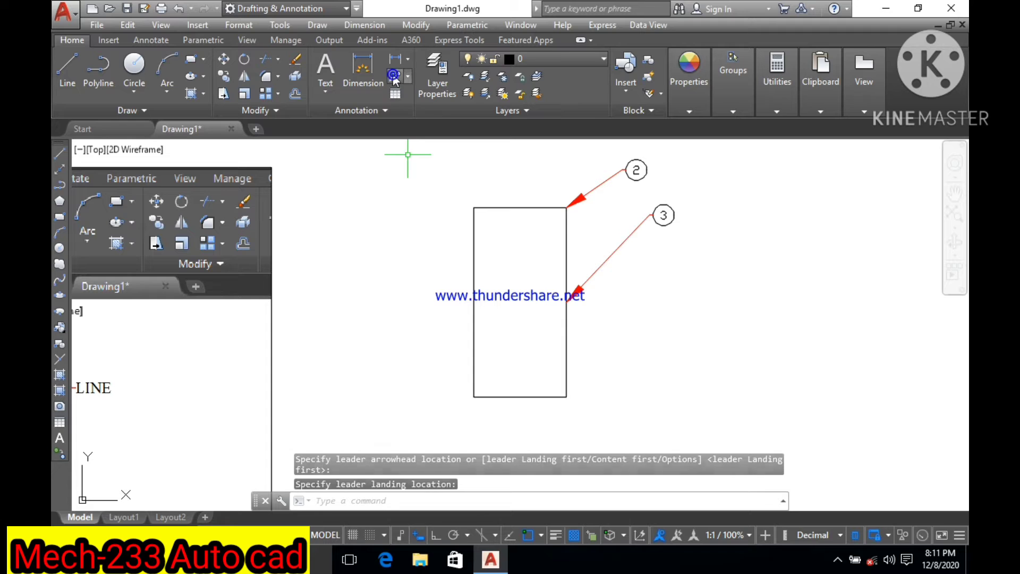
{"action": "left_click", "coordinate": [567, 397]}
{"action": "left_click", "coordinate": [667, 286]}
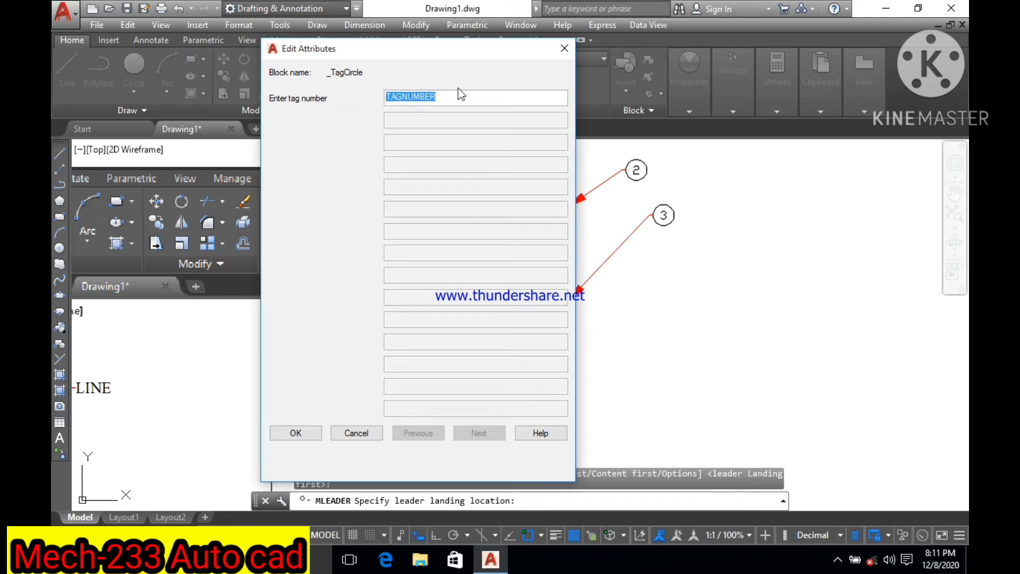
{"action": "key", "text": "BackSpace"}
{"action": "type", "text": "4"}
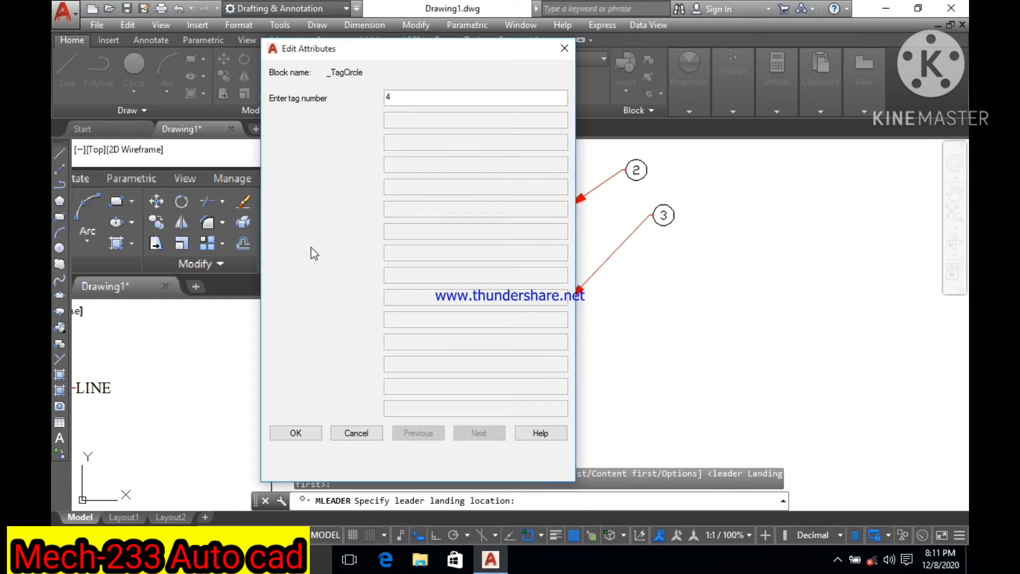
{"action": "left_click", "coordinate": [314, 431]}
{"action": "left_click", "coordinate": [315, 429]}
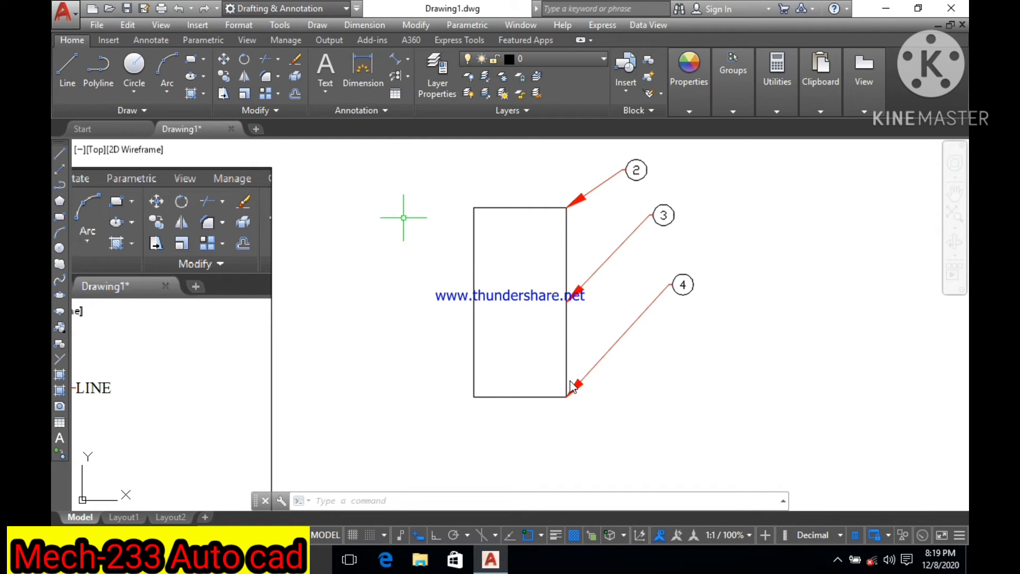
Align multileaders 2, 3 and 4 with the Distribute option along a near-vertical line to the right of their current tags
{"action": "left_click", "coordinate": [408, 76]}
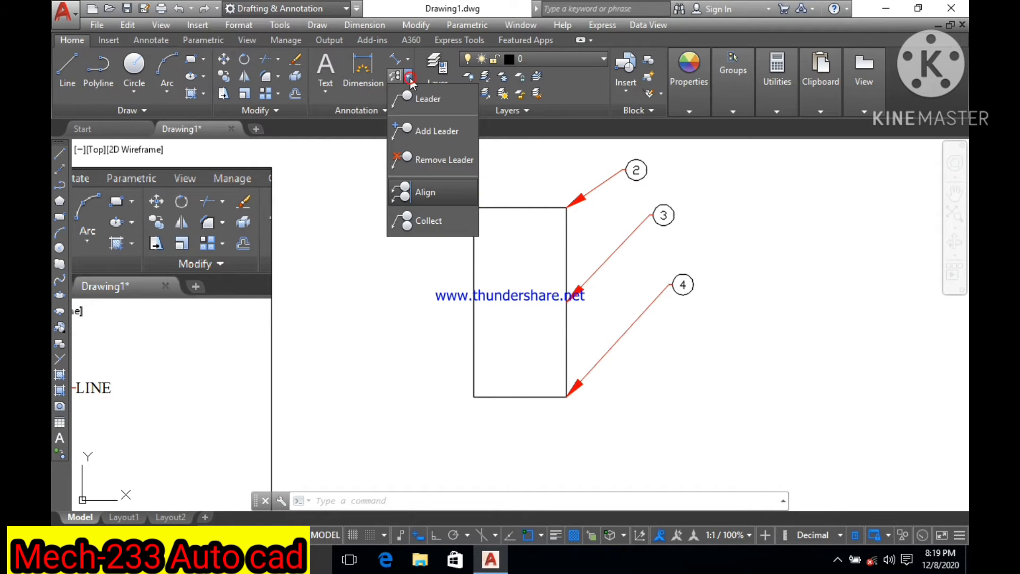
{"action": "left_click", "coordinate": [428, 193]}
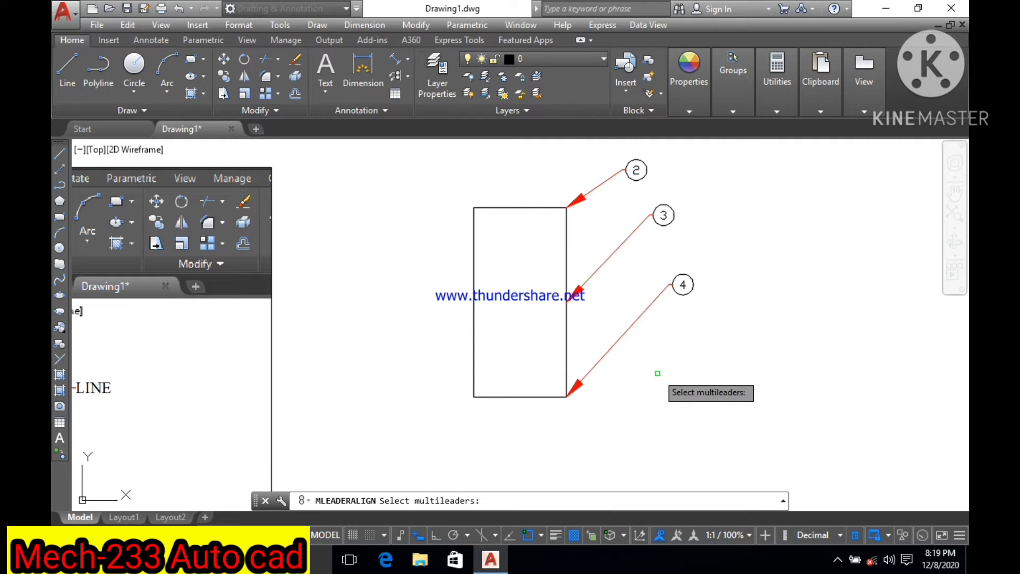
{"action": "mouse_move", "coordinate": [657, 373]}
{"action": "left_mouse_down"}
{"action": "mouse_move", "coordinate": [593, 171]}
{"action": "mouse_move", "coordinate": [587, 179]}
{"action": "left_mouse_up"}
{"action": "key", "text": "Return"}
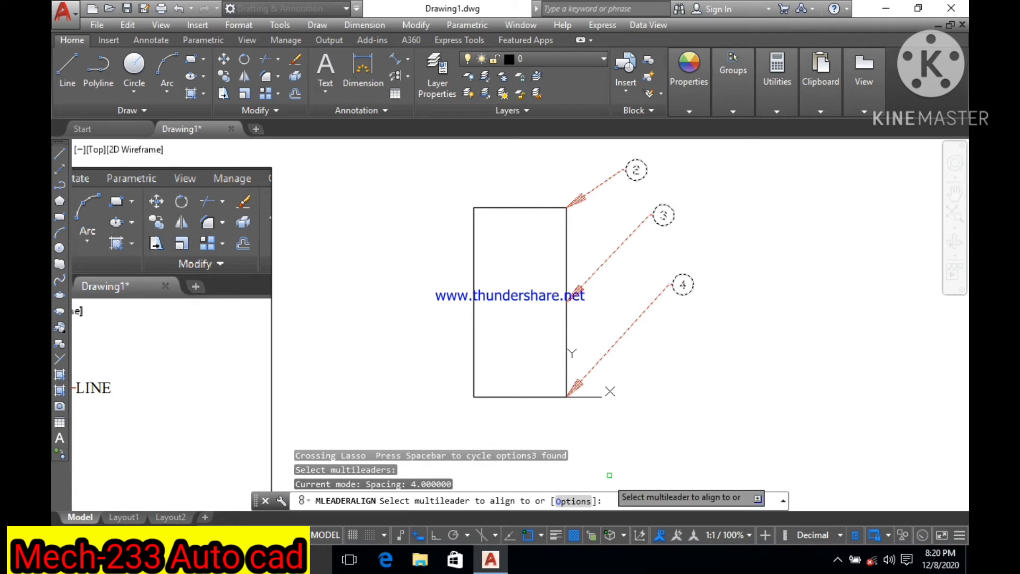
{"action": "left_click", "coordinate": [577, 502]}
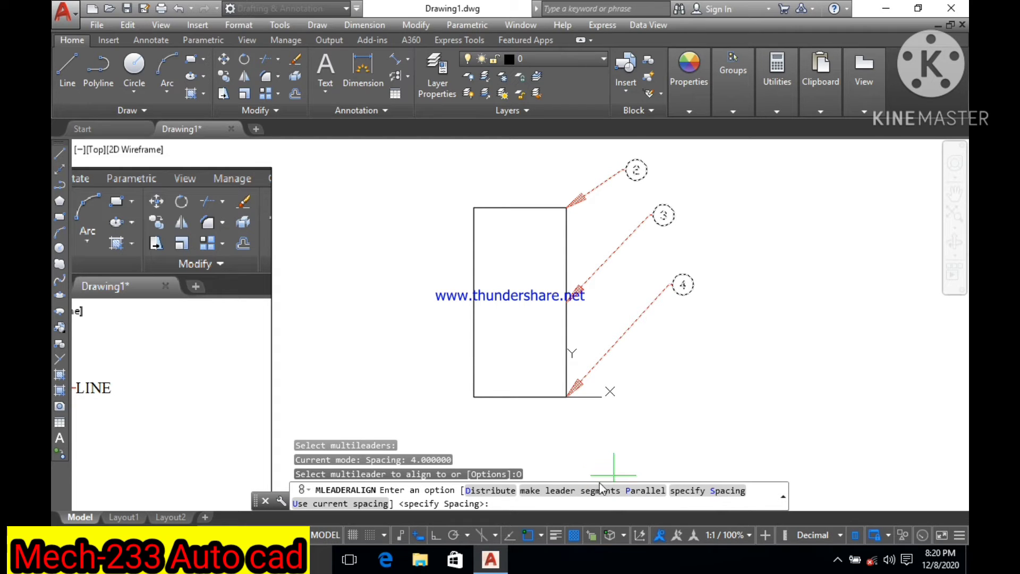
{"action": "left_click", "coordinate": [492, 492]}
{"action": "left_click", "coordinate": [491, 491]}
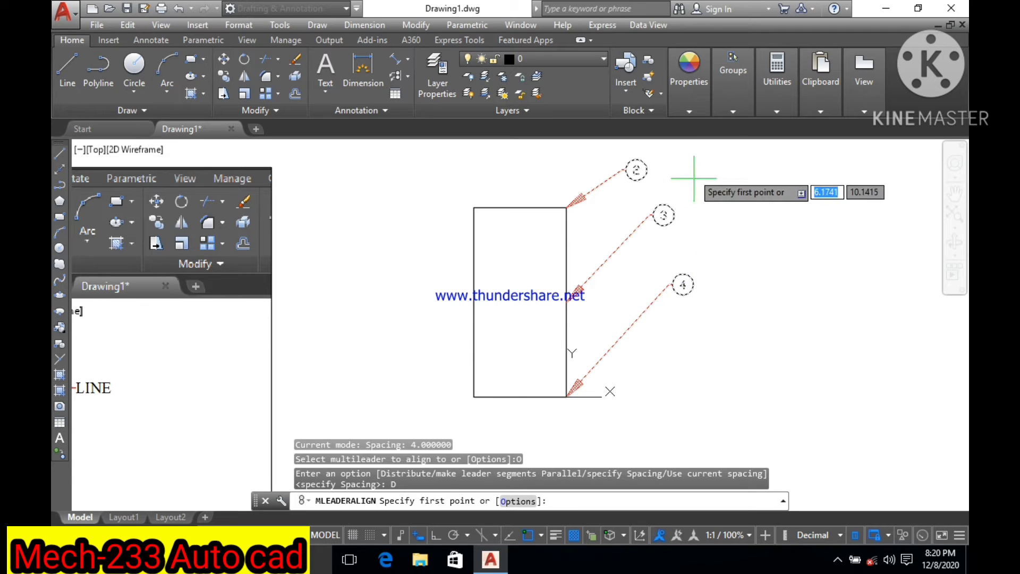
{"action": "left_click", "coordinate": [695, 164]}
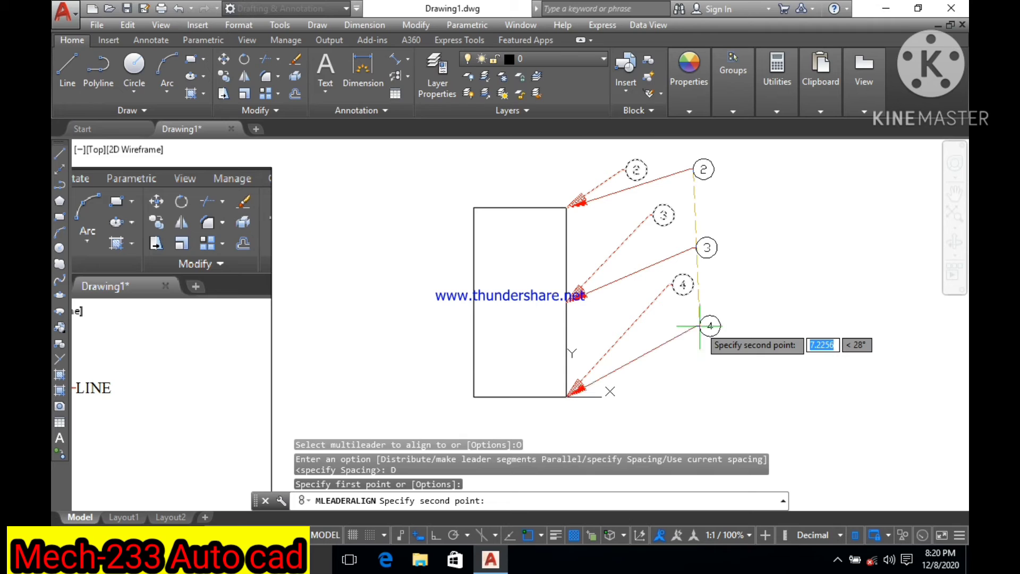
{"action": "left_click", "coordinate": [700, 327]}
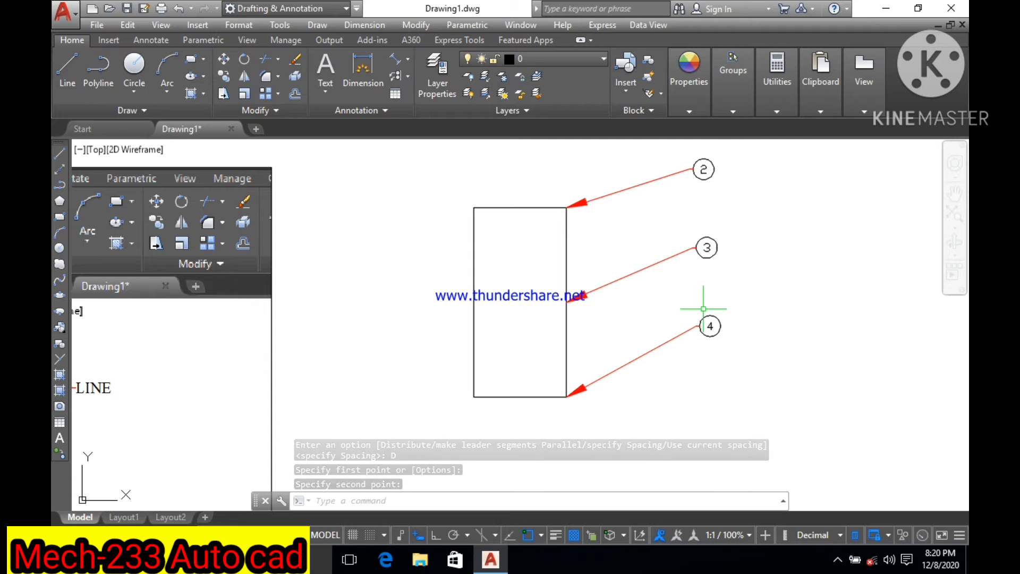
Undo the distributed alignment of the three multileaders
{"action": "left_click", "coordinate": [409, 76]}
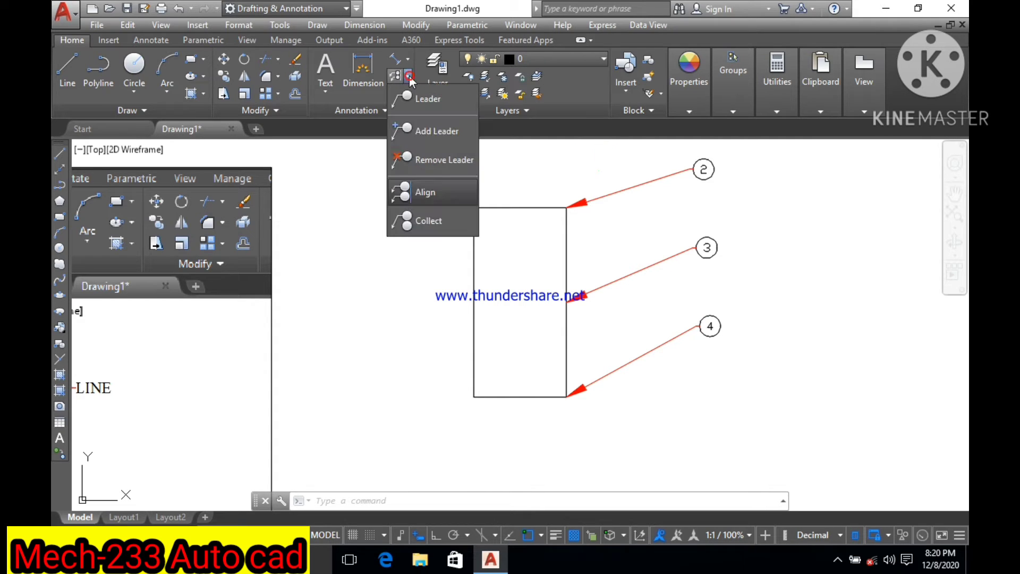
{"action": "left_click", "coordinate": [363, 143]}
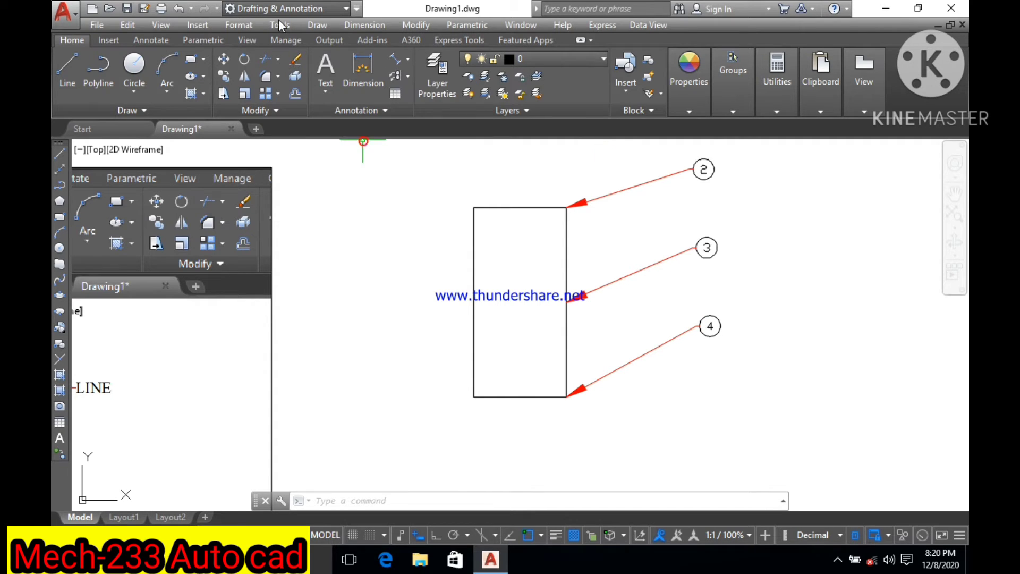
{"action": "left_click", "coordinate": [182, 7]}
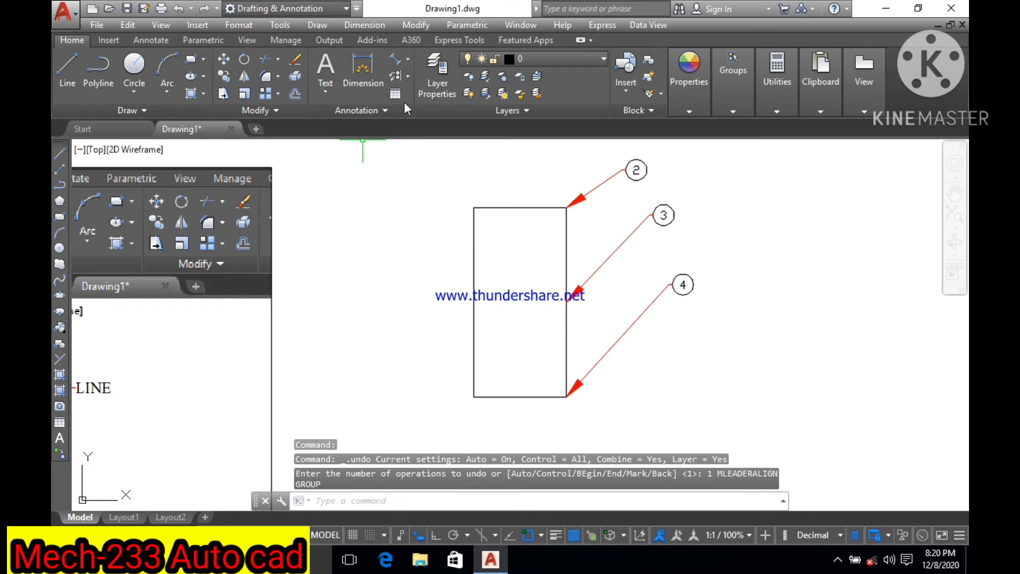
Align multileaders 2, 3 and 4 with leader segments made parallel to multileader 2, and undo that alignment
{"action": "left_click", "coordinate": [405, 80]}
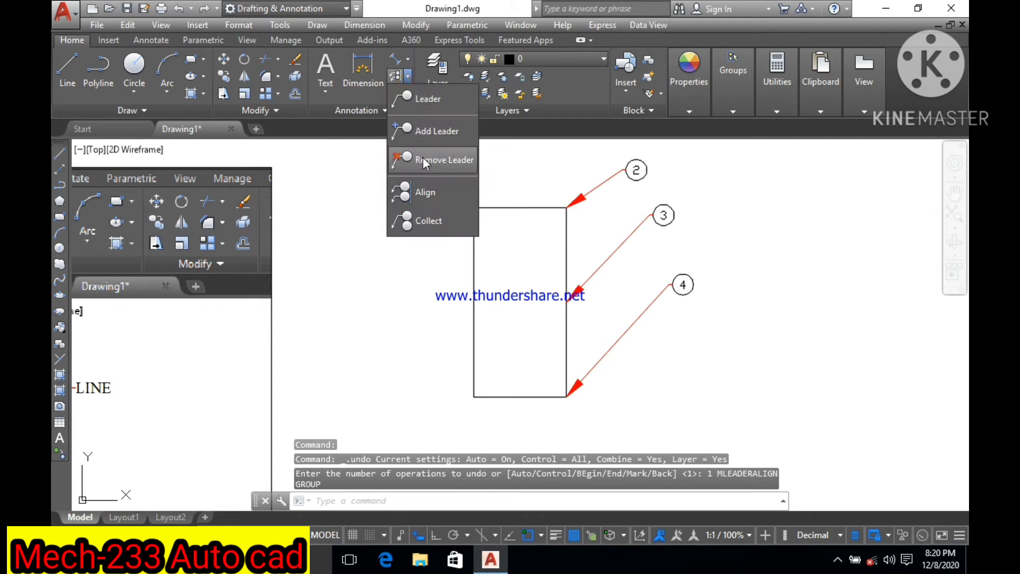
{"action": "left_click", "coordinate": [423, 189]}
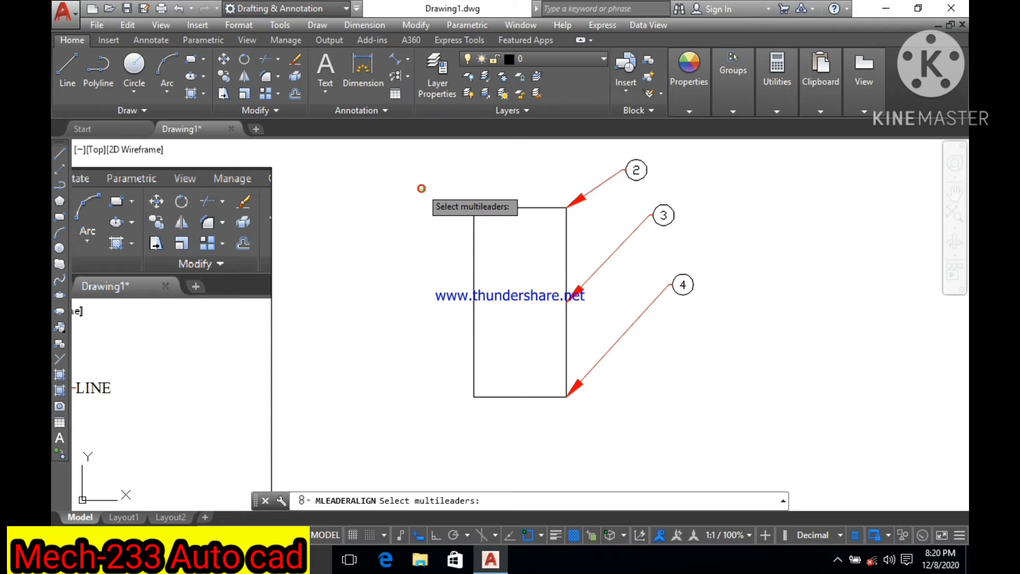
{"action": "mouse_move", "coordinate": [643, 390]}
{"action": "left_mouse_down"}
{"action": "mouse_move", "coordinate": [596, 174]}
{"action": "mouse_move", "coordinate": [589, 187]}
{"action": "left_mouse_up"}
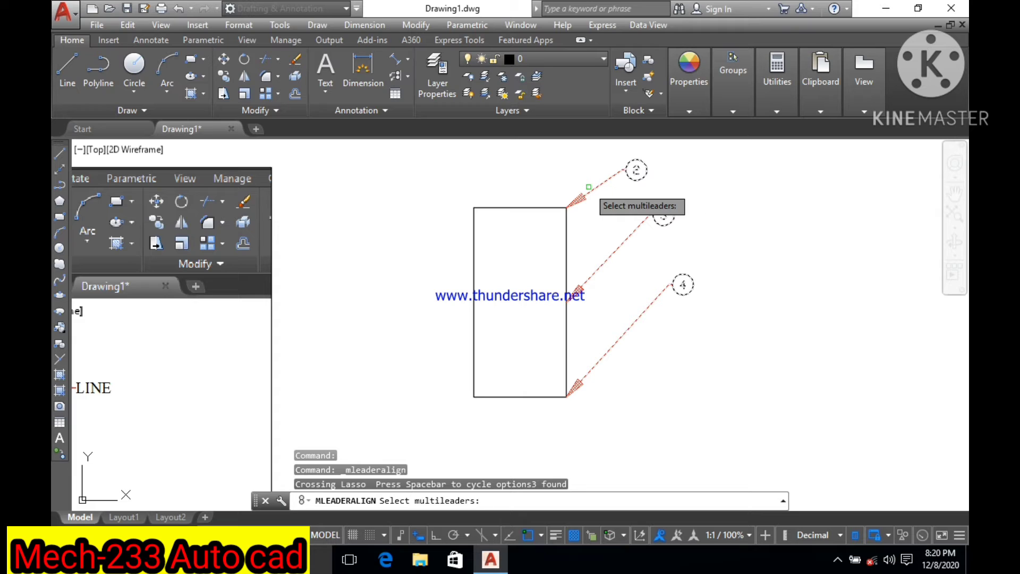
{"action": "key", "text": "Return"}
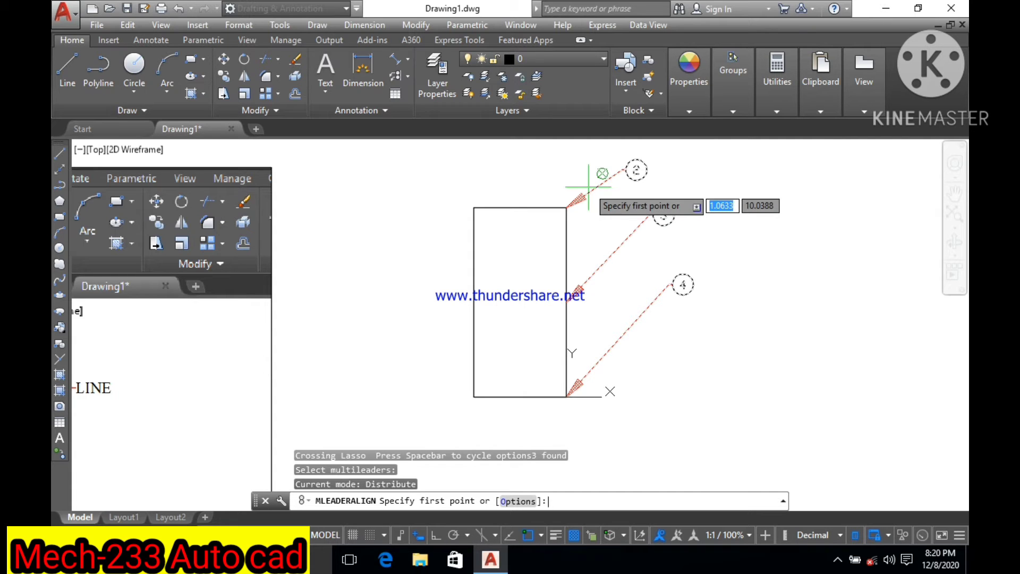
{"action": "left_click", "coordinate": [516, 502]}
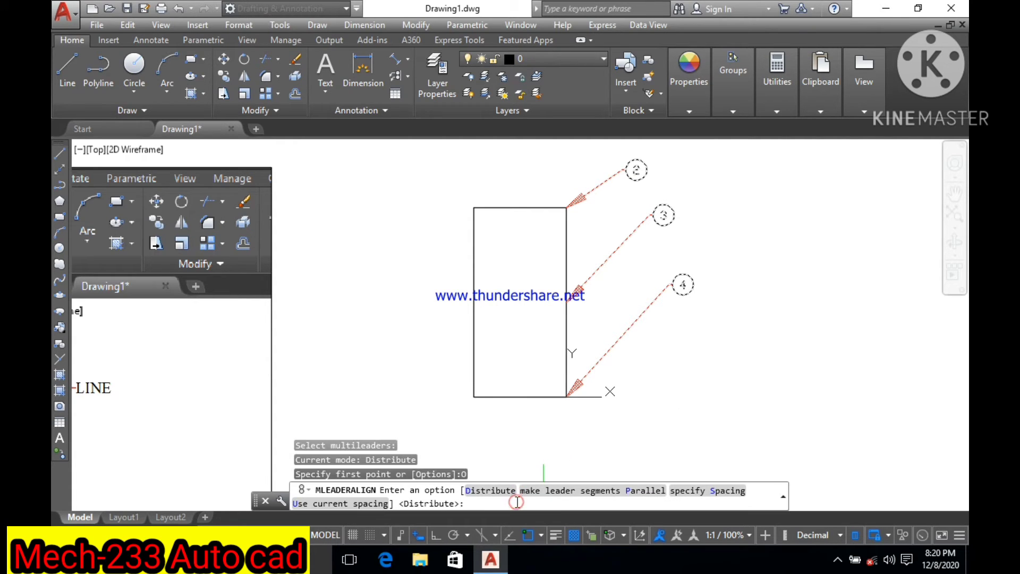
{"action": "left_click", "coordinate": [561, 498]}
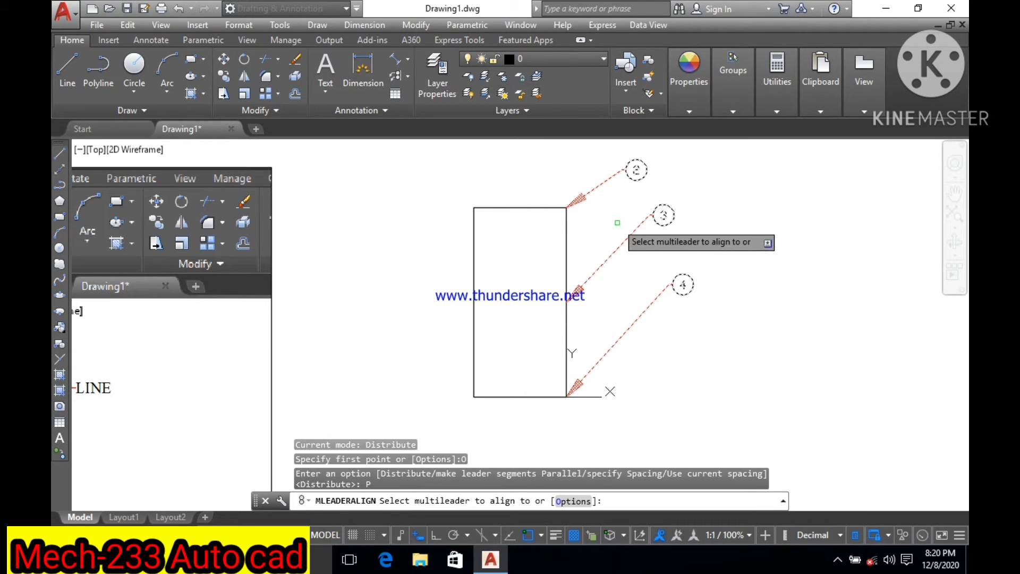
{"action": "left_click", "coordinate": [605, 181]}
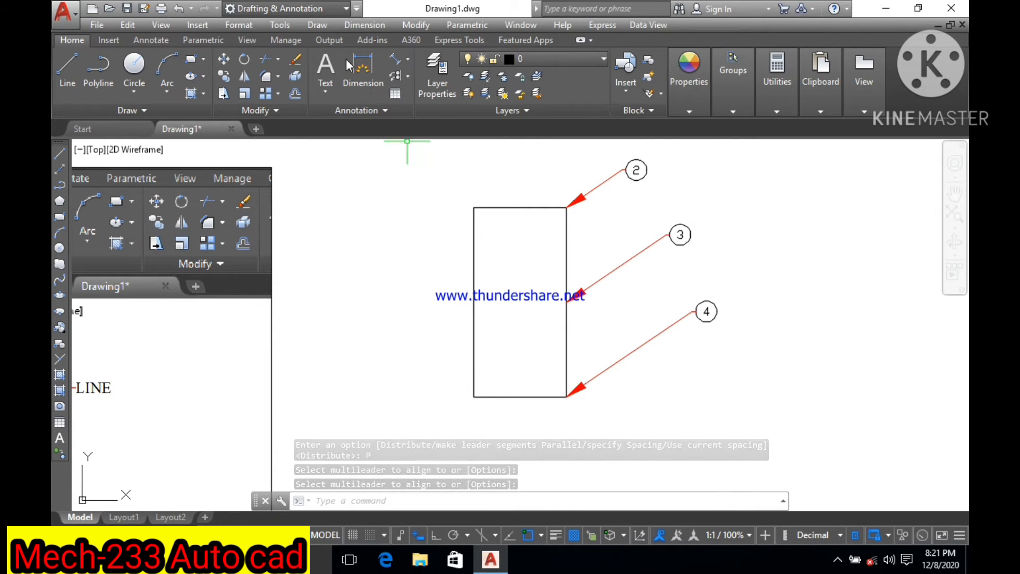
{"action": "left_click", "coordinate": [175, 10]}
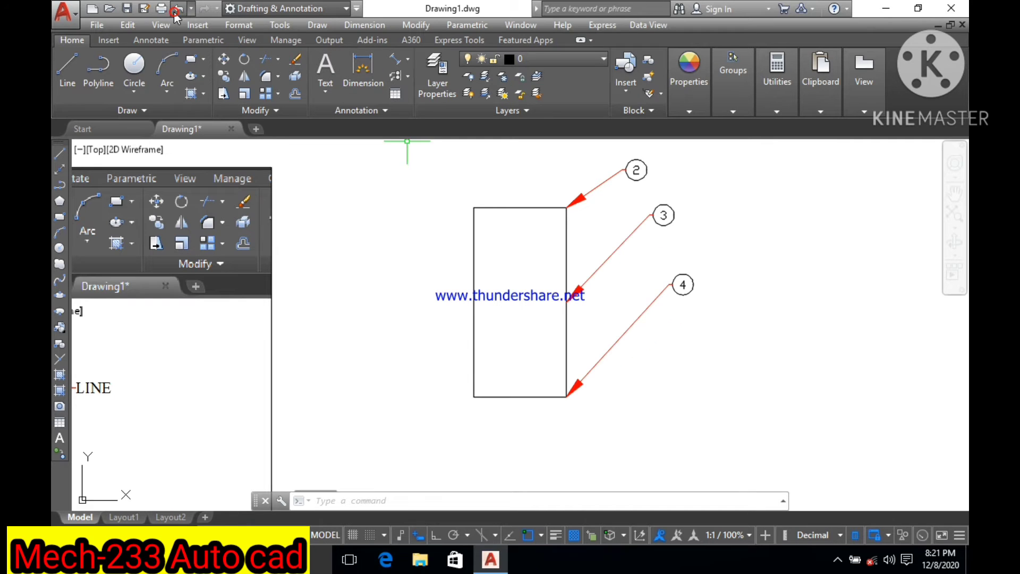
Align multileaders 2, 3 and 4 to multileader 2 with a specified spacing of 3, directed diagonally down to the right
{"action": "left_click", "coordinate": [407, 78]}
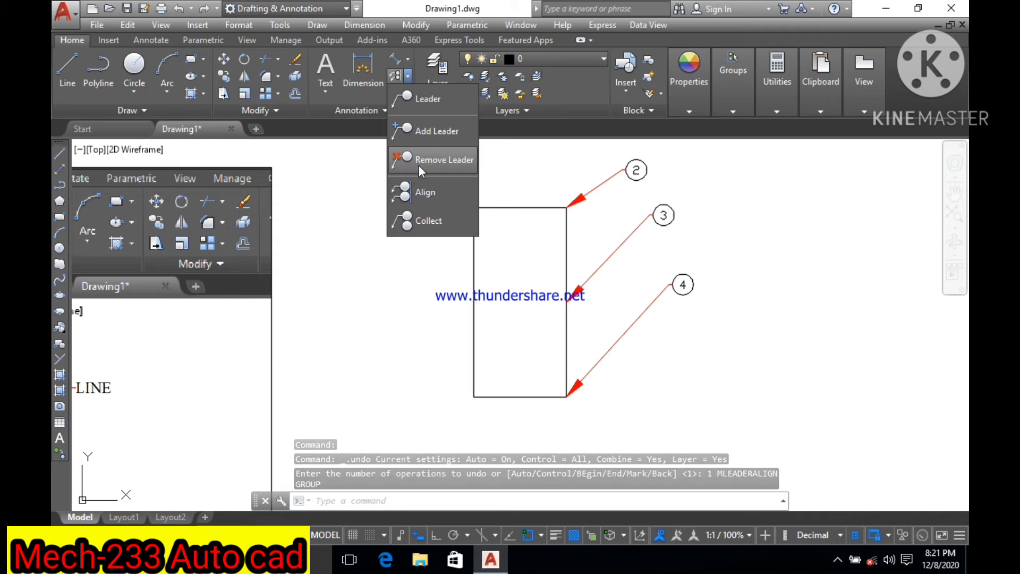
{"action": "left_click", "coordinate": [421, 192]}
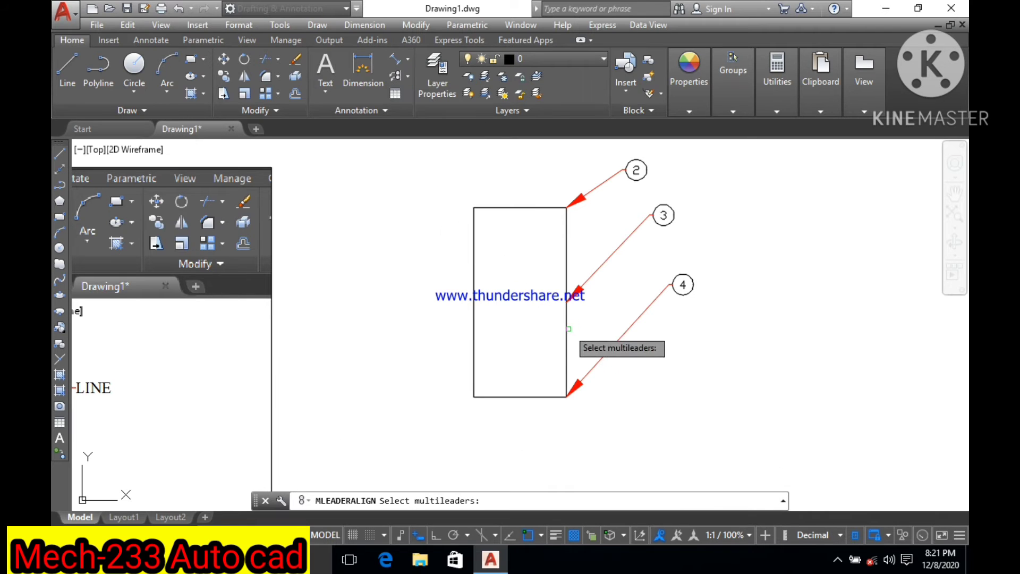
{"action": "mouse_move", "coordinate": [647, 379]}
{"action": "left_mouse_down"}
{"action": "mouse_move", "coordinate": [608, 212]}
{"action": "mouse_move", "coordinate": [590, 181]}
{"action": "left_mouse_up"}
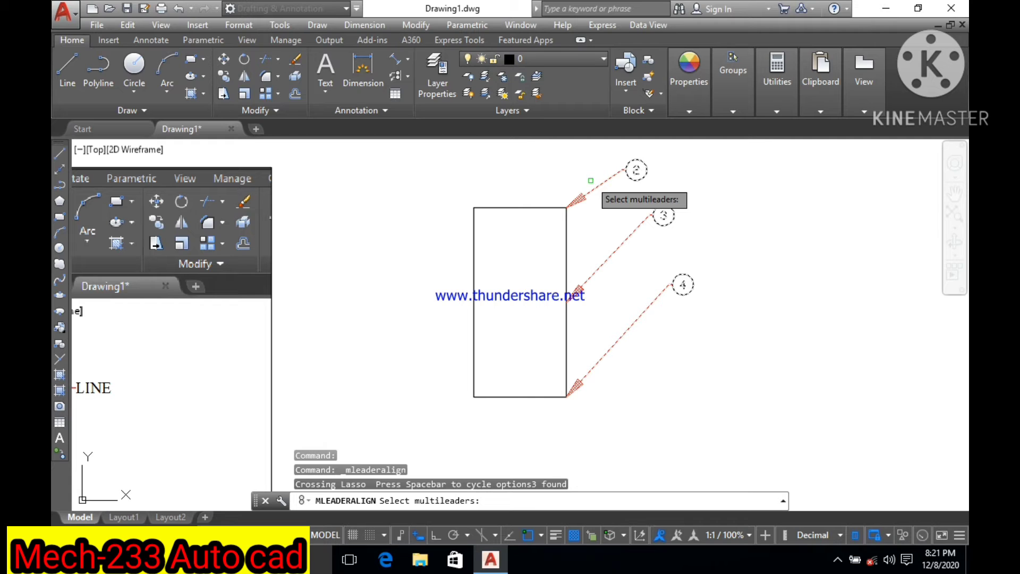
{"action": "key", "text": "Return"}
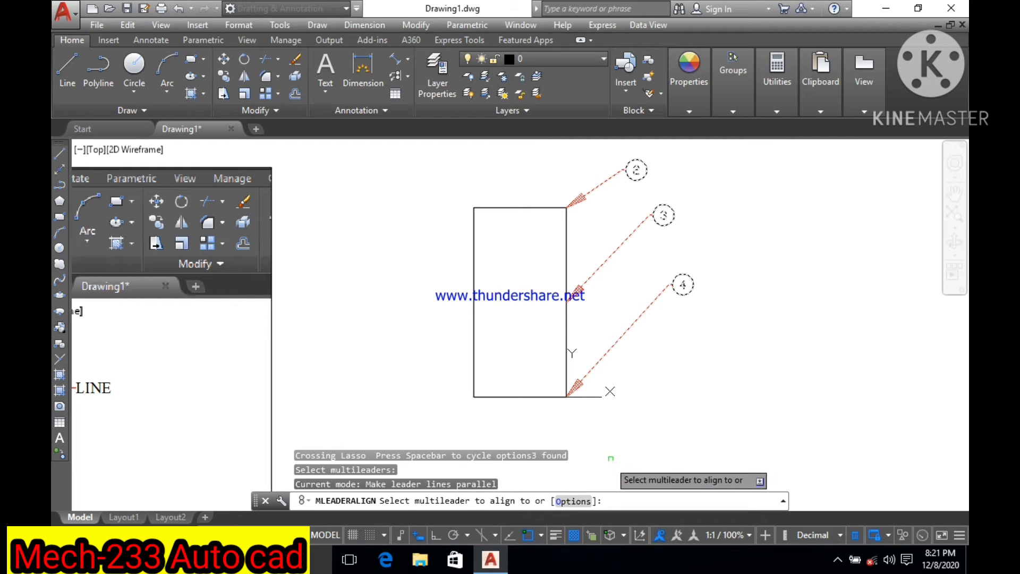
{"action": "left_click", "coordinate": [575, 501]}
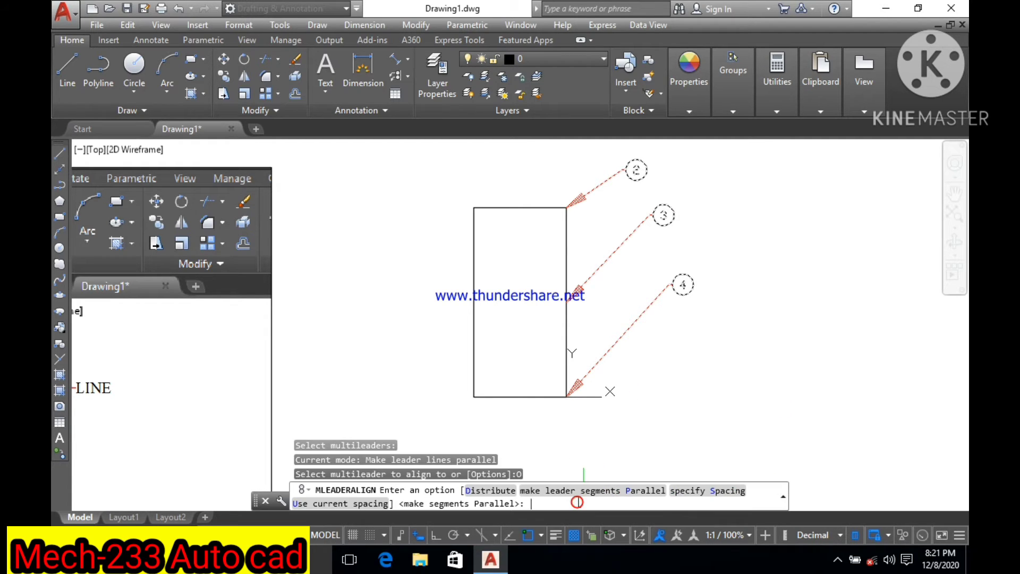
{"action": "left_click", "coordinate": [693, 491]}
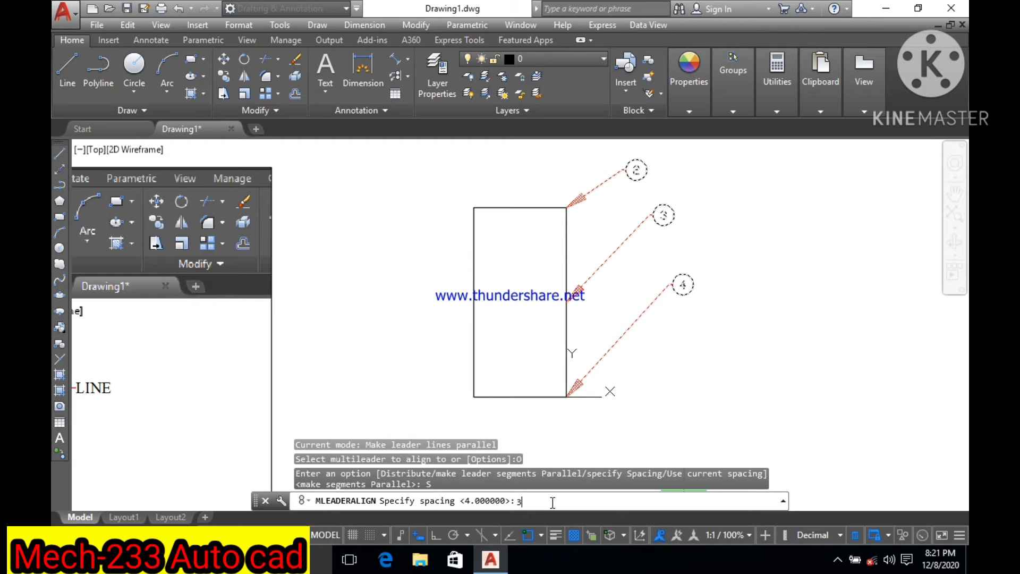
{"action": "key", "text": "Return"}
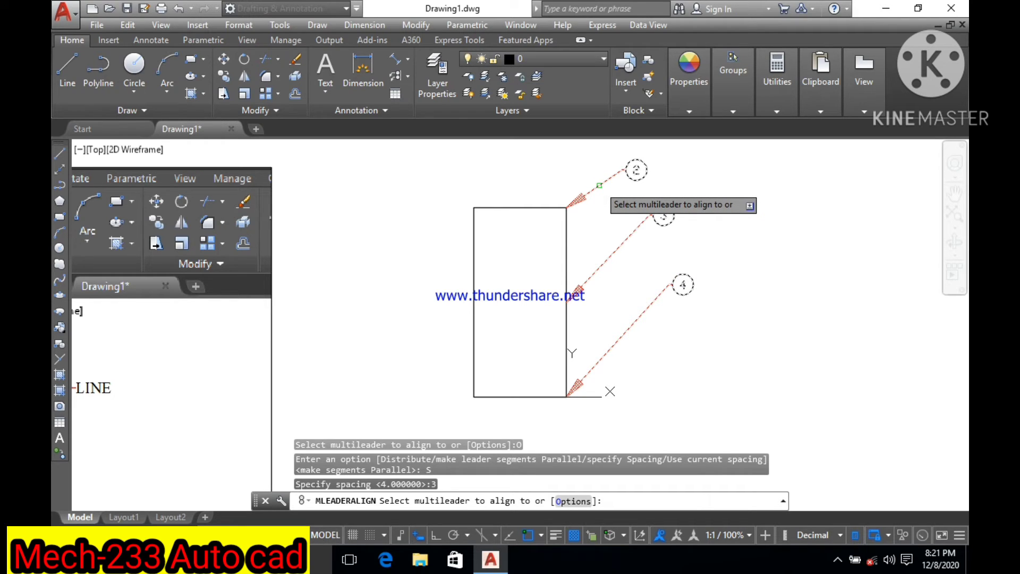
{"action": "left_click", "coordinate": [599, 185]}
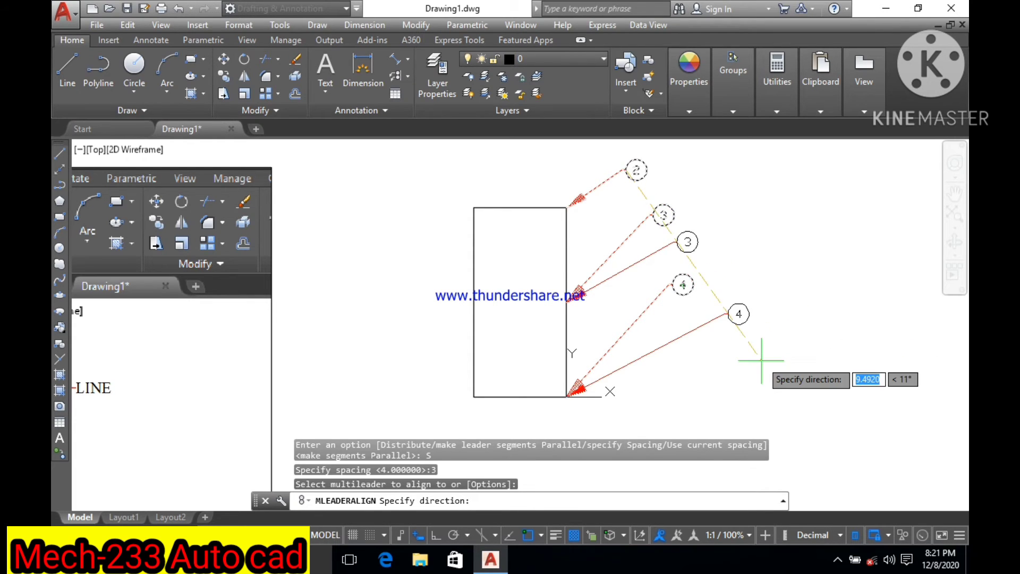
{"action": "left_click", "coordinate": [762, 353]}
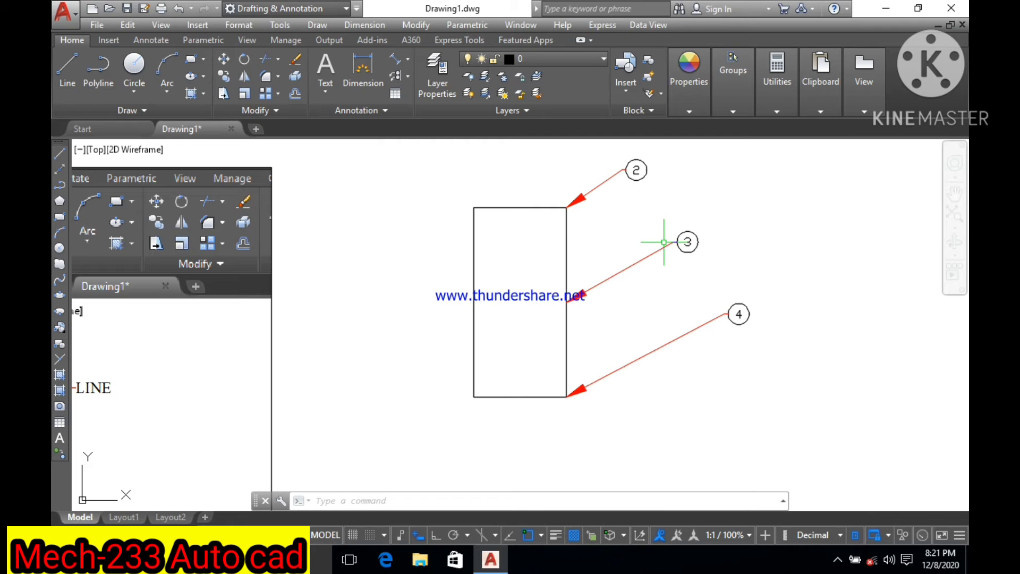
Collect multileaders 2, 3 and 4 horizontally on one leader near the rectangle's upper-right corner, and undo the collection
{"action": "left_click", "coordinate": [407, 79]}
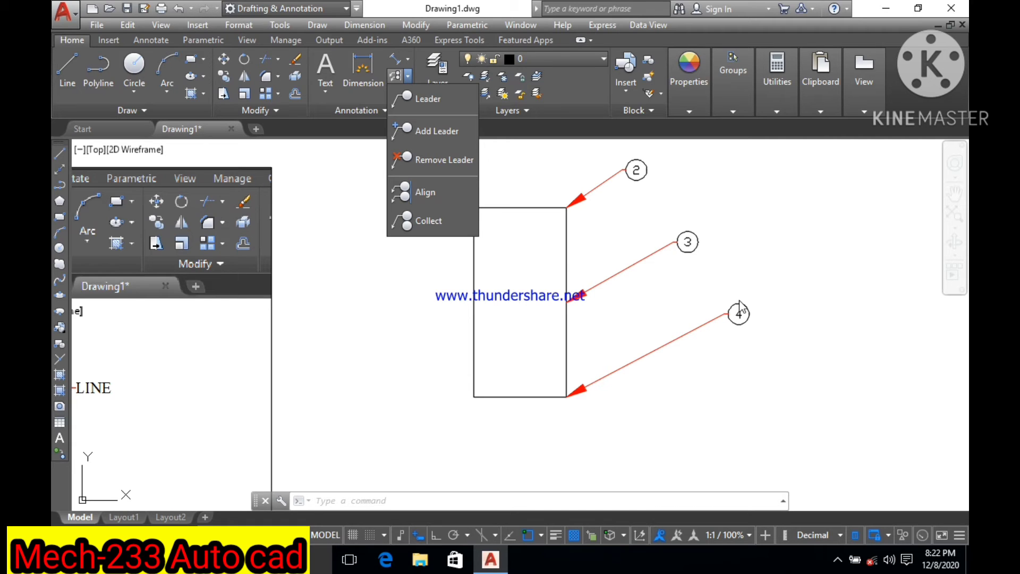
{"action": "left_click", "coordinate": [436, 221]}
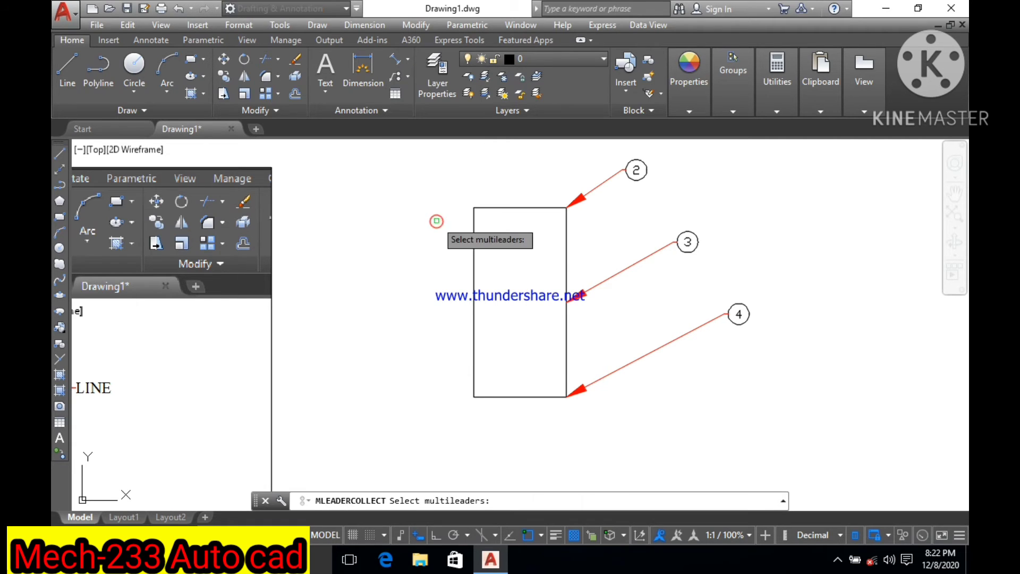
{"action": "mouse_move", "coordinate": [677, 360]}
{"action": "left_mouse_down"}
{"action": "mouse_move", "coordinate": [604, 166]}
{"action": "mouse_move", "coordinate": [595, 175]}
{"action": "left_mouse_up"}
{"action": "key", "text": "Return"}
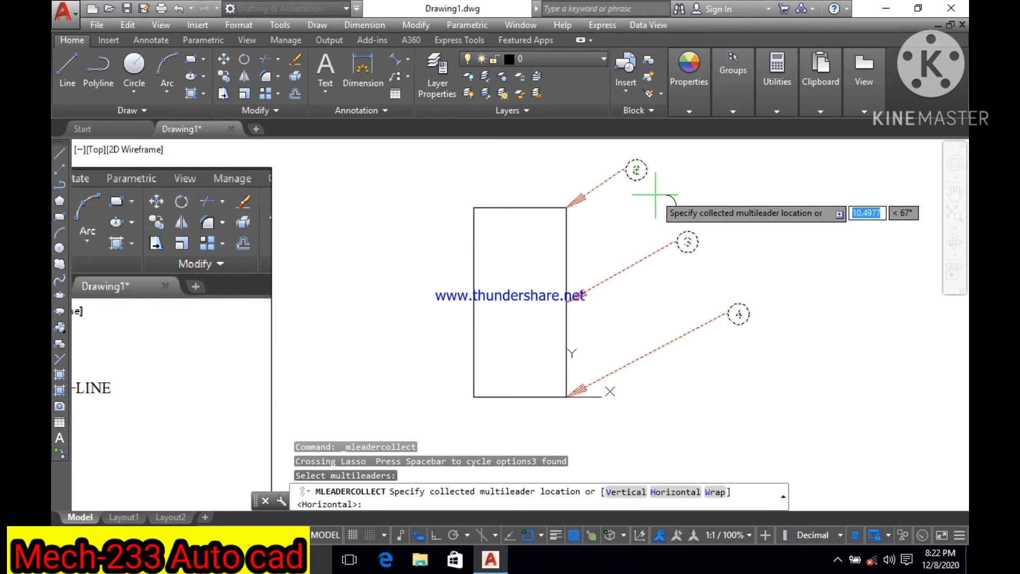
{"action": "left_click", "coordinate": [659, 197]}
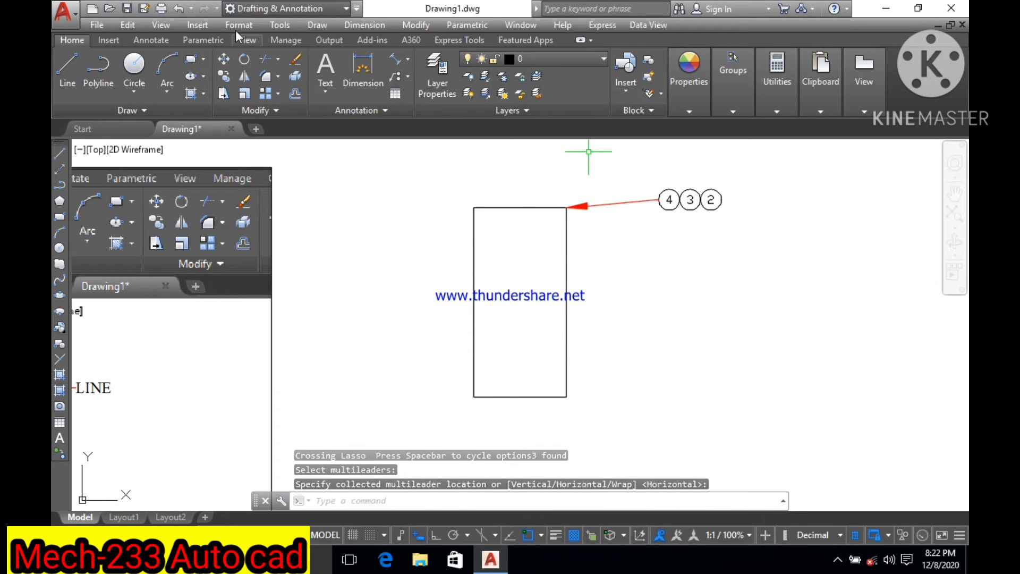
{"action": "left_click", "coordinate": [178, 9]}
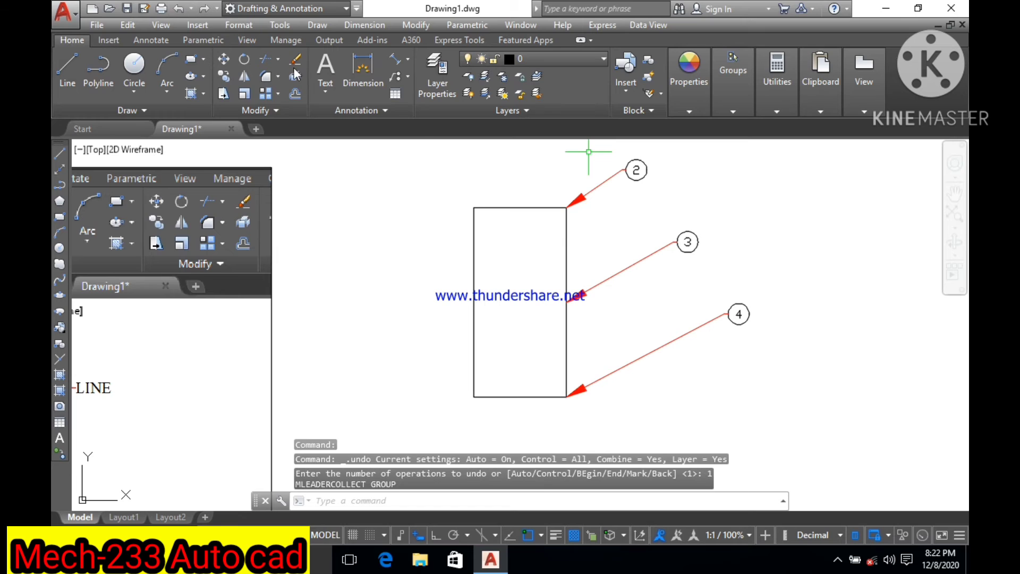
Collect multileaders 2, 3 and 4 vertically on one leader beside the rectangle's upper-right corner, and undo the collection
{"action": "left_click", "coordinate": [408, 78]}
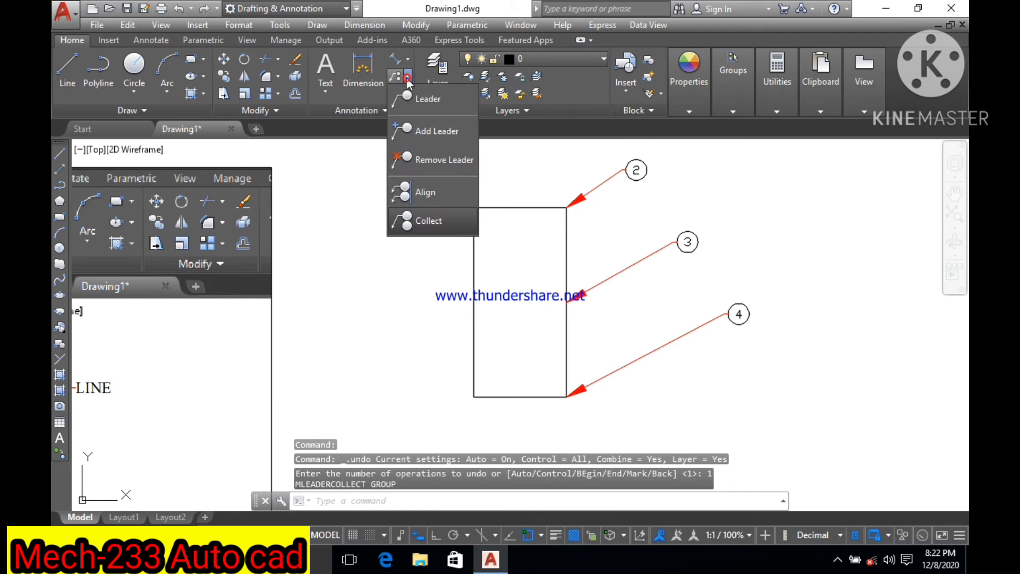
{"action": "left_click", "coordinate": [424, 218]}
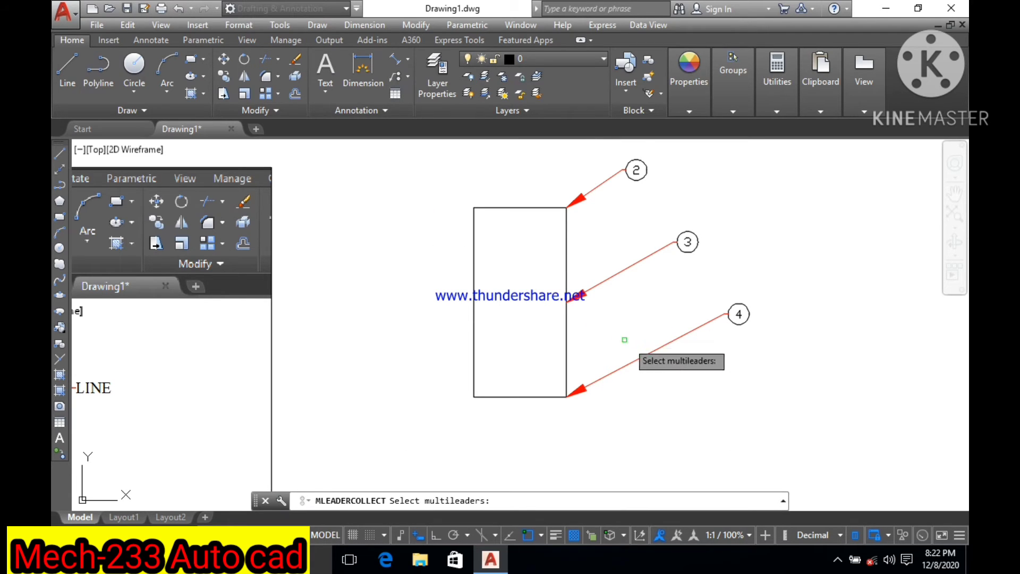
{"action": "mouse_move", "coordinate": [658, 370]}
{"action": "left_mouse_down"}
{"action": "mouse_move", "coordinate": [590, 187]}
{"action": "mouse_move", "coordinate": [583, 196]}
{"action": "left_mouse_up"}
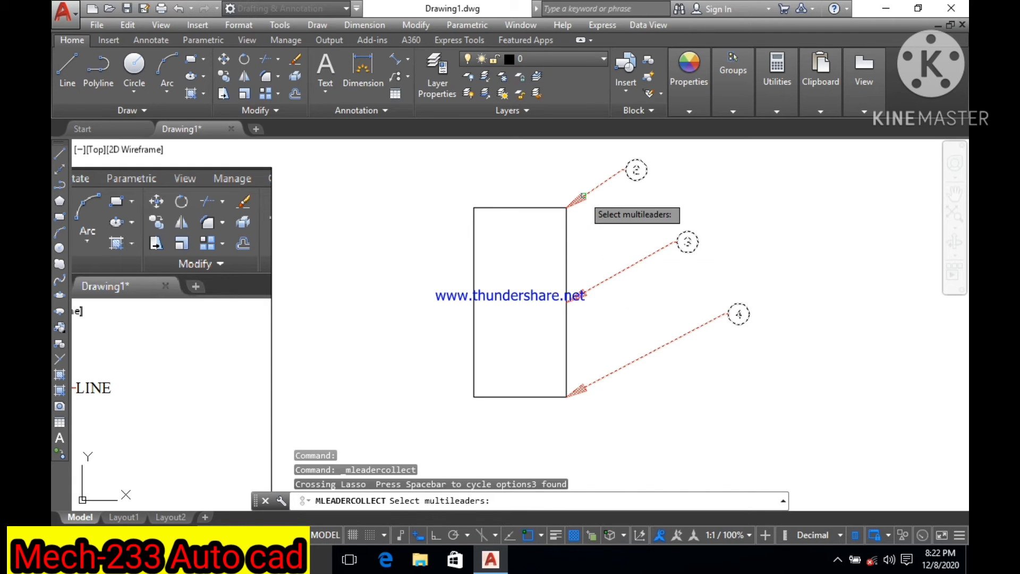
{"action": "key", "text": "Return"}
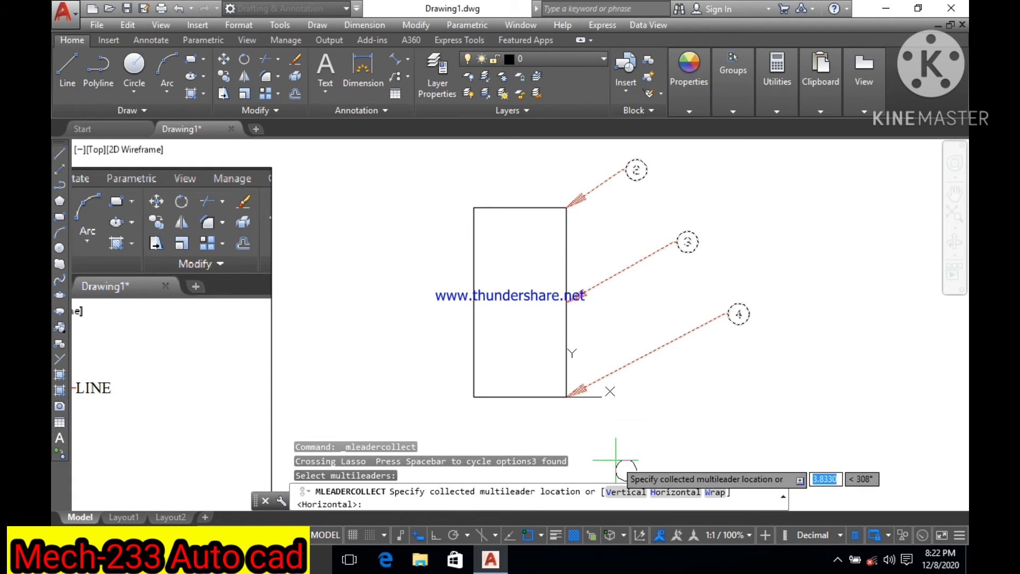
{"action": "left_click", "coordinate": [626, 492]}
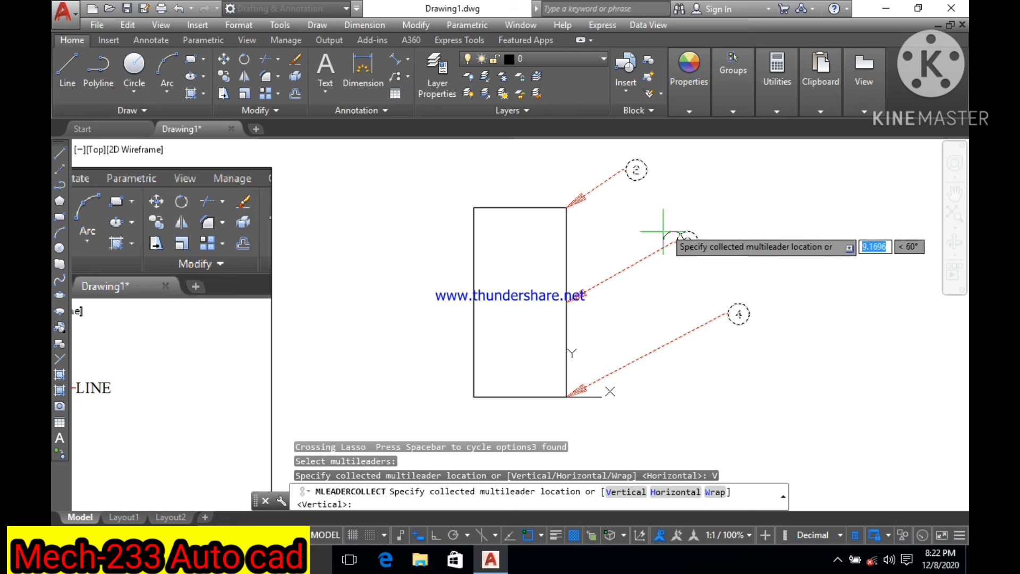
{"action": "left_click", "coordinate": [697, 179]}
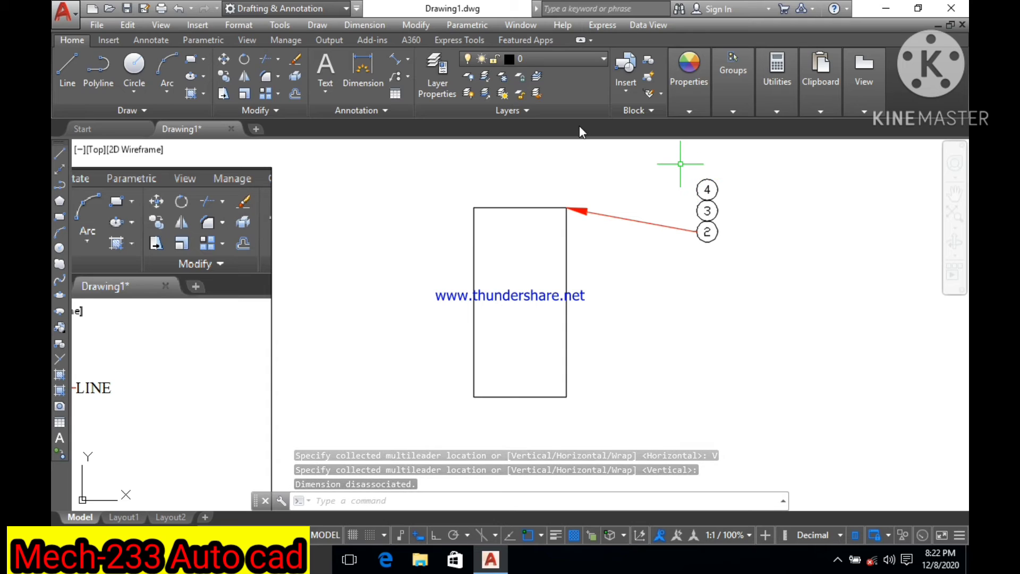
{"action": "left_click", "coordinate": [180, 9]}
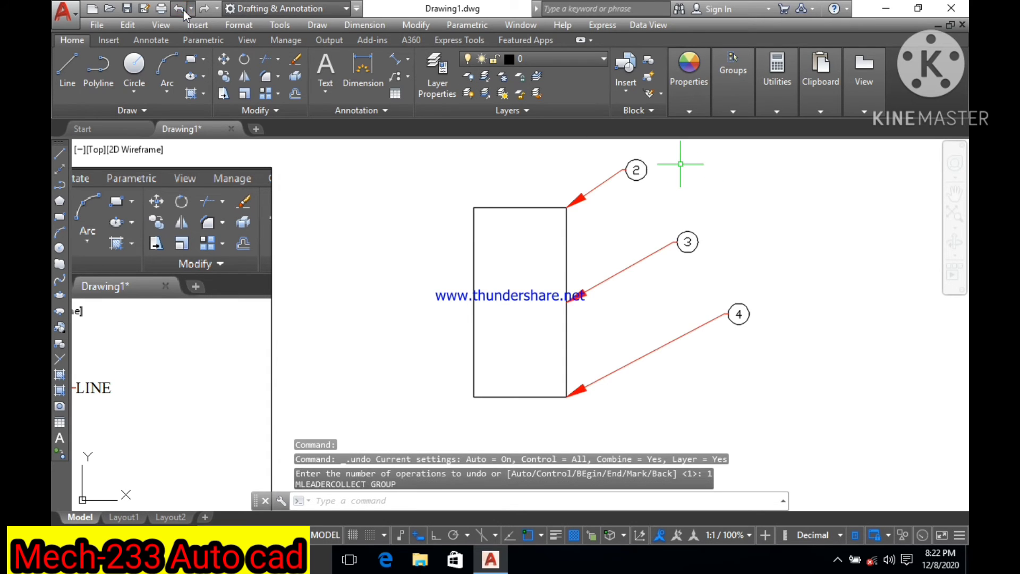
Collect the three multileaders in a vertical stack farther from the rectangle, picking them individually in the order 4, 3, 2, and undo the collection
{"action": "left_click", "coordinate": [407, 79]}
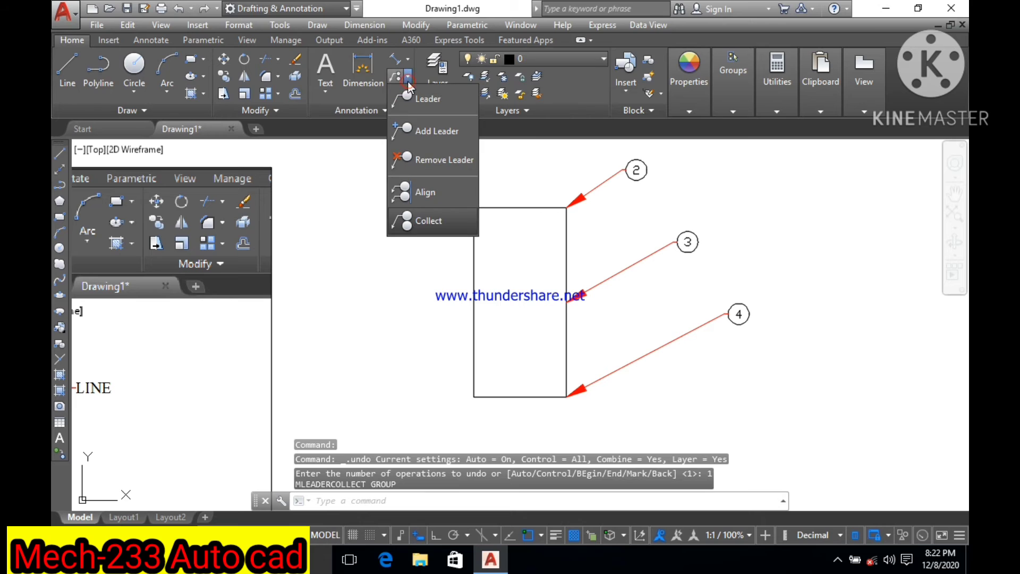
{"action": "left_click", "coordinate": [420, 233]}
{"action": "mouse_move", "coordinate": [643, 377]}
{"action": "left_mouse_down"}
{"action": "mouse_move", "coordinate": [582, 202]}
{"action": "mouse_move", "coordinate": [588, 176]}
{"action": "left_mouse_up"}
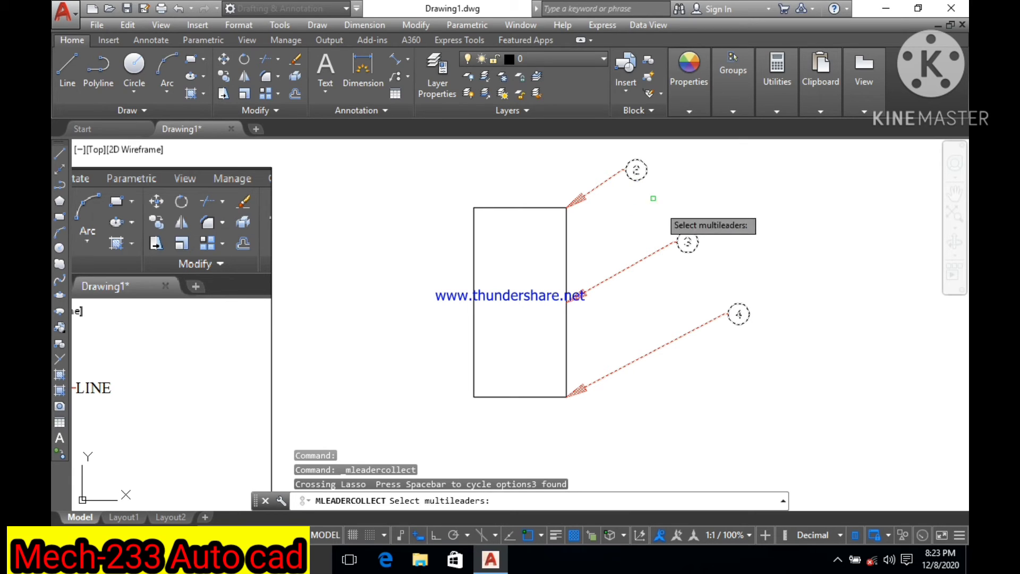
{"action": "left_click", "coordinate": [731, 307]}
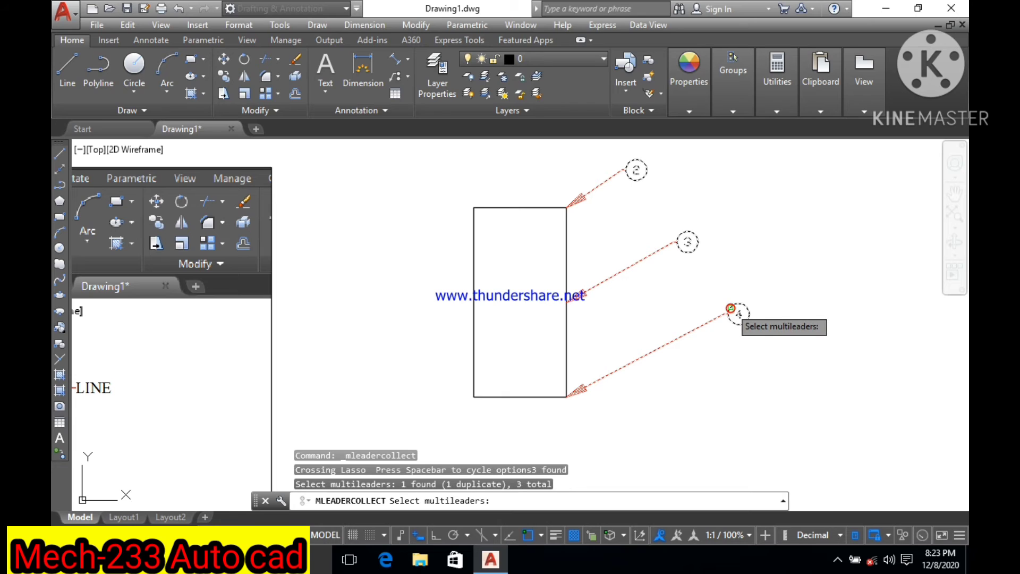
{"action": "left_click", "coordinate": [695, 248]}
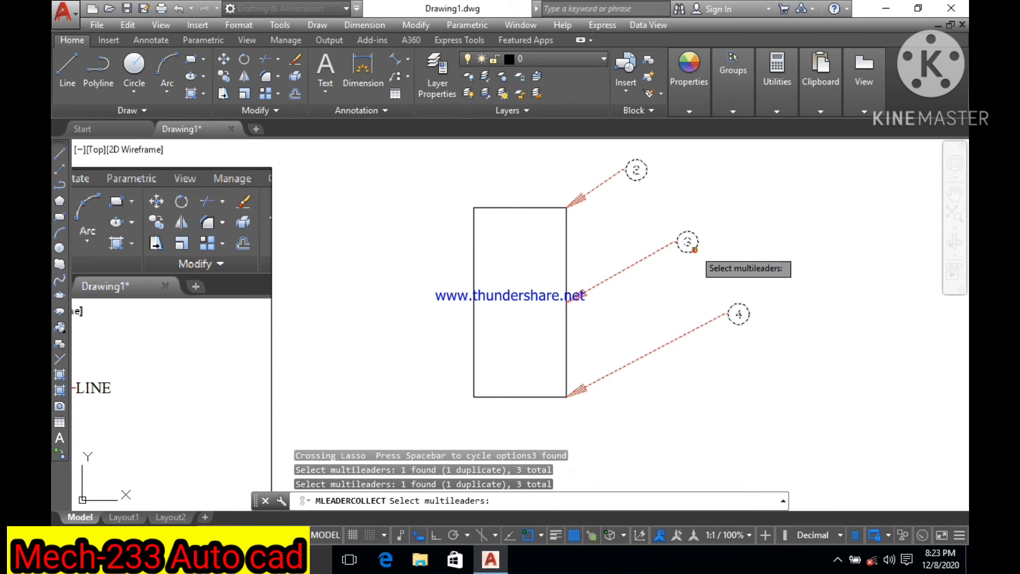
{"action": "left_click", "coordinate": [642, 177]}
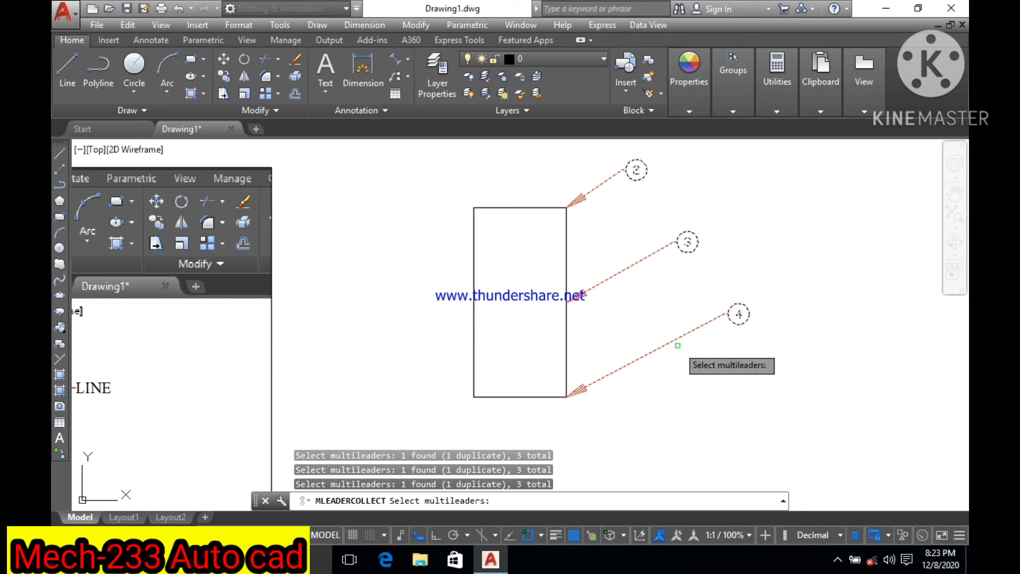
{"action": "key", "text": "Return"}
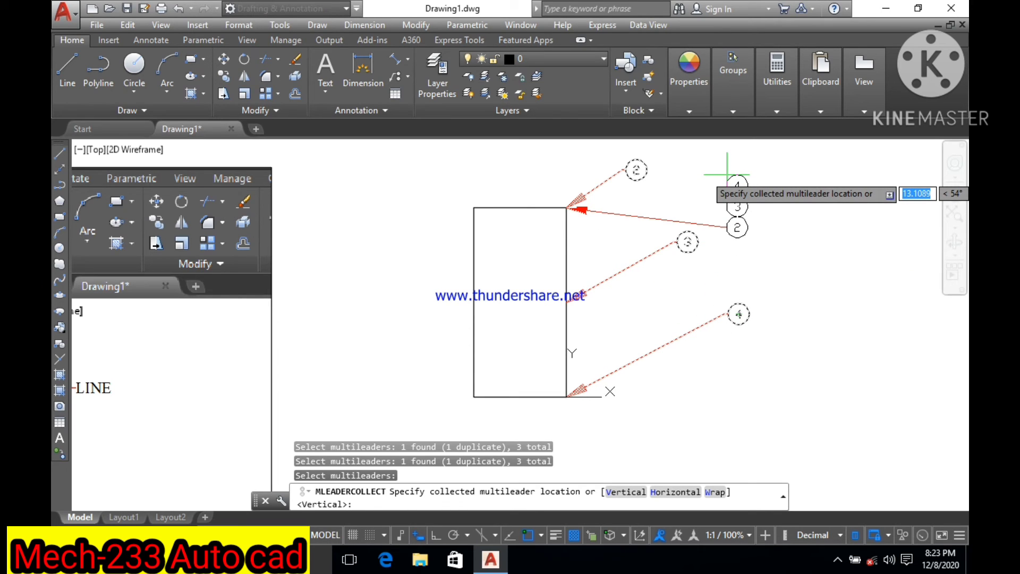
{"action": "left_click", "coordinate": [726, 173]}
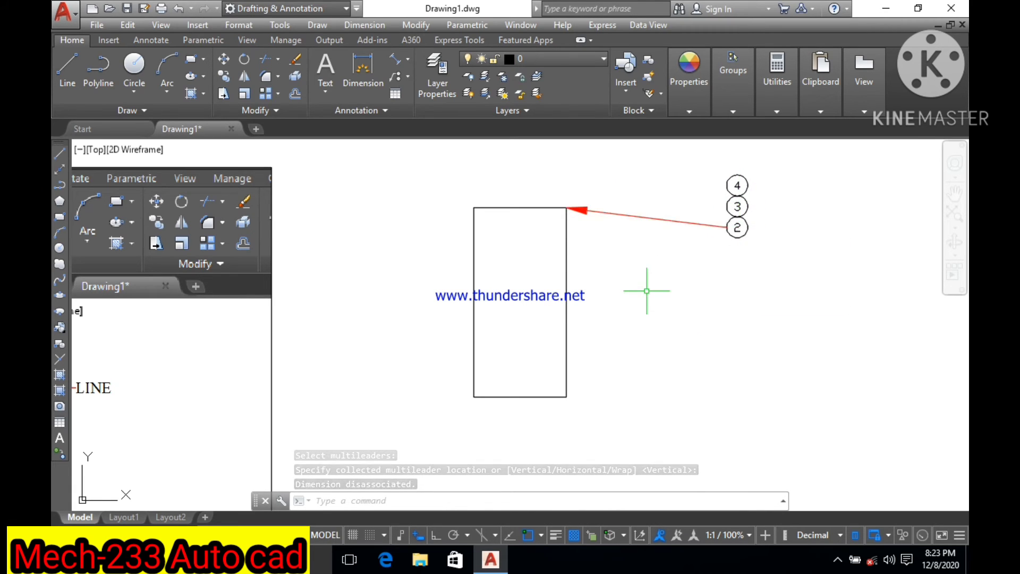
{"action": "left_click", "coordinate": [408, 79]}
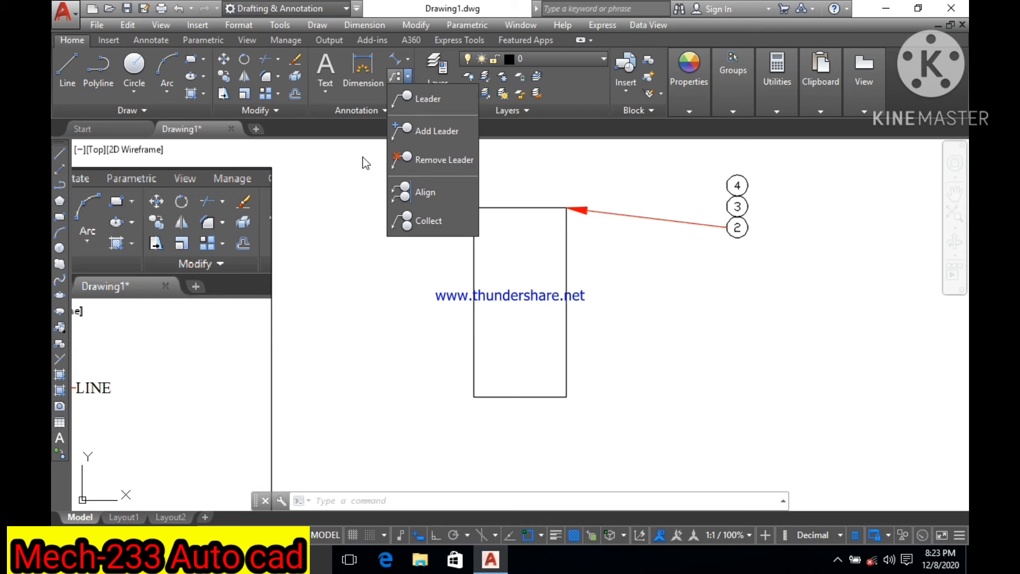
{"action": "left_click", "coordinate": [180, 8]}
{"action": "left_click", "coordinate": [180, 7]}
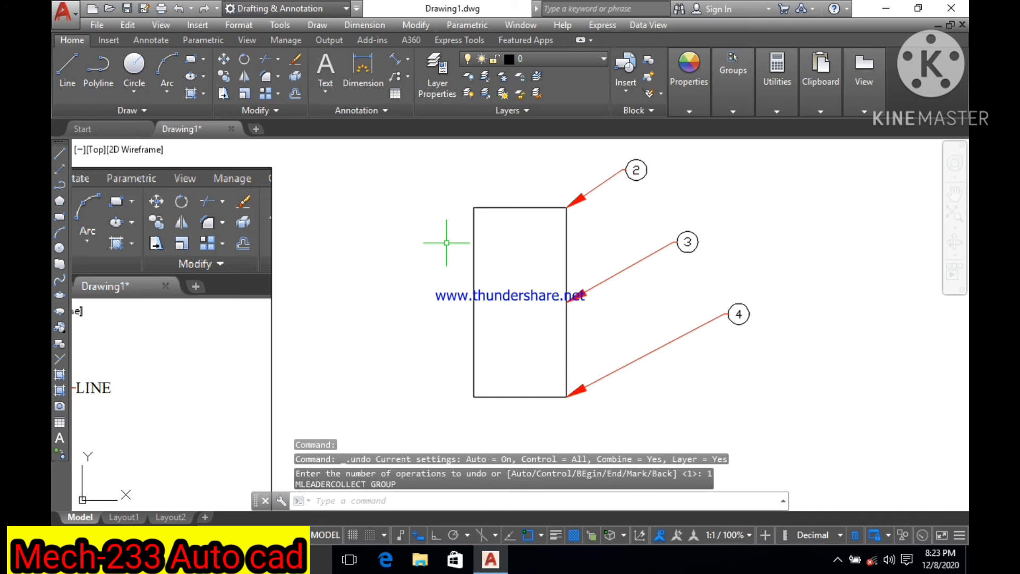
Collect the multileaders vertically again, picking them individually in the order 2, 3, 4, and undo the collection
{"action": "left_click", "coordinate": [408, 78]}
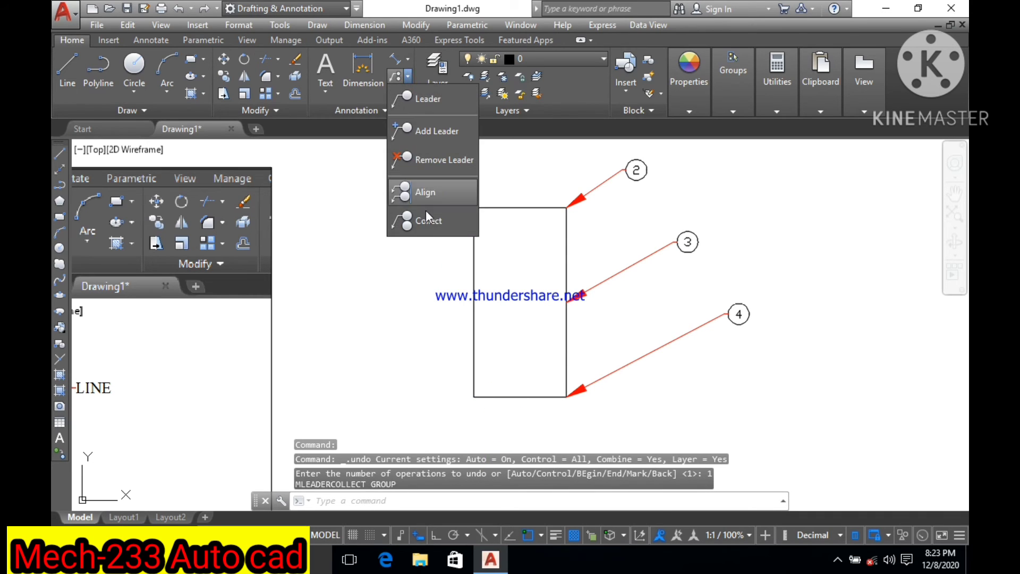
{"action": "left_click", "coordinate": [426, 221]}
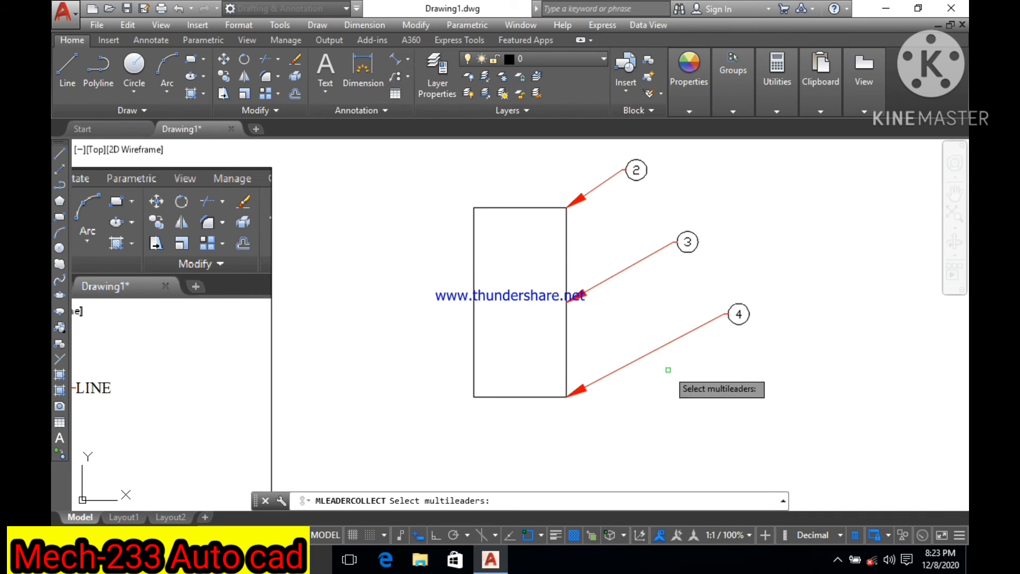
{"action": "left_click_drag", "start_coordinate": [668, 370], "coordinate": [589, 167]}
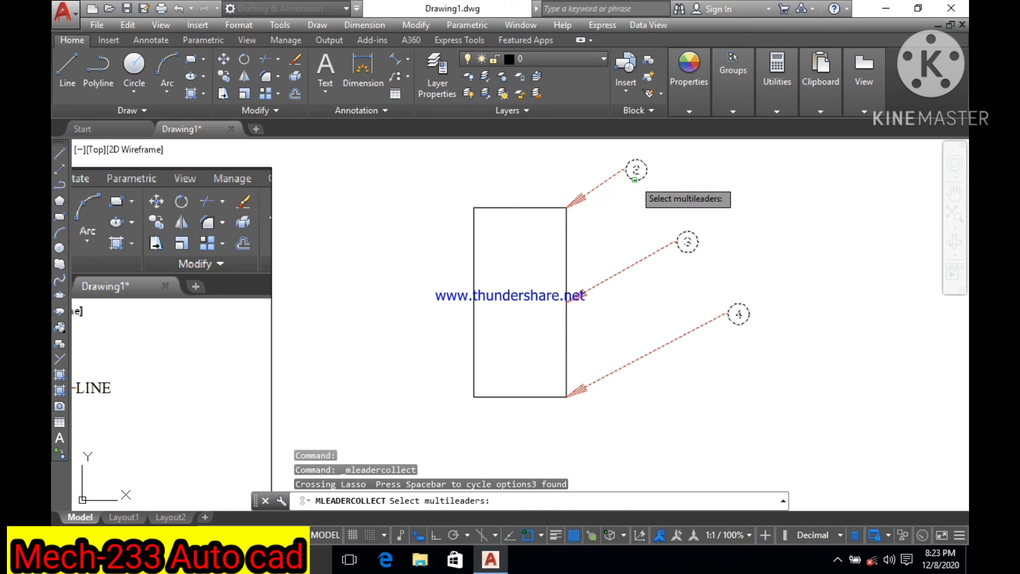
{"action": "left_click", "coordinate": [635, 180]}
{"action": "left_click", "coordinate": [688, 251]}
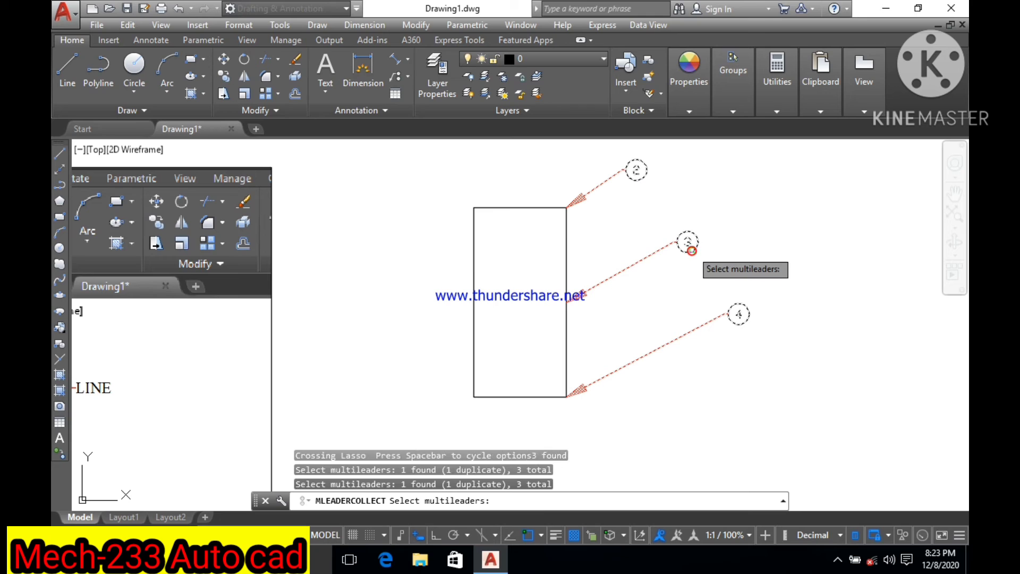
{"action": "left_click", "coordinate": [728, 315]}
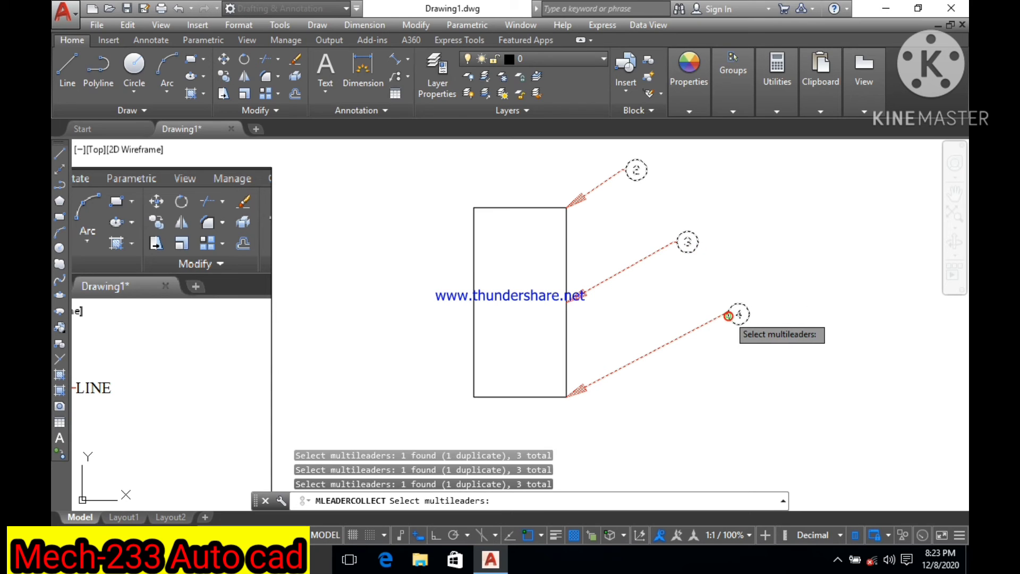
{"action": "key", "text": "Return"}
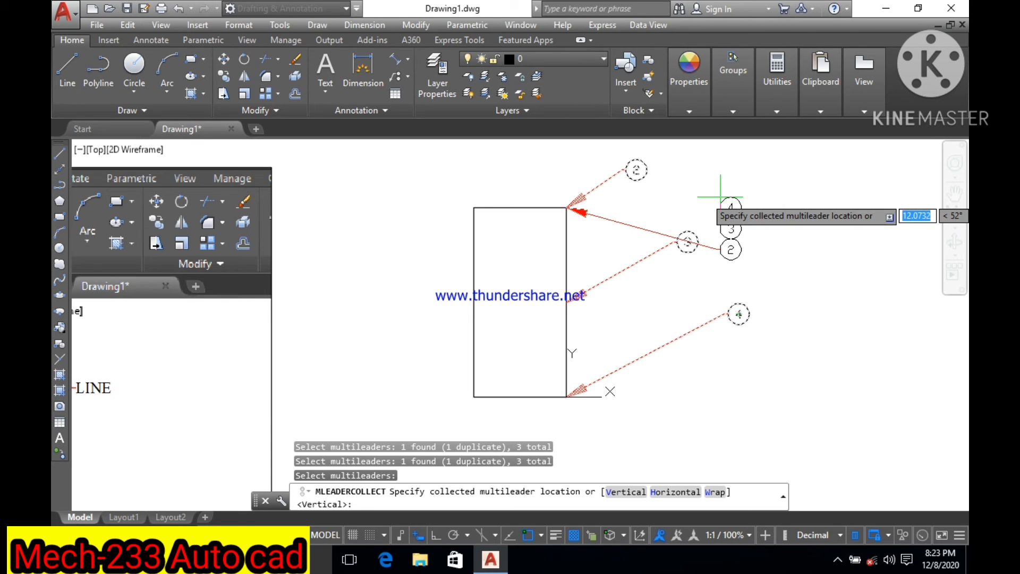
{"action": "left_click", "coordinate": [721, 198]}
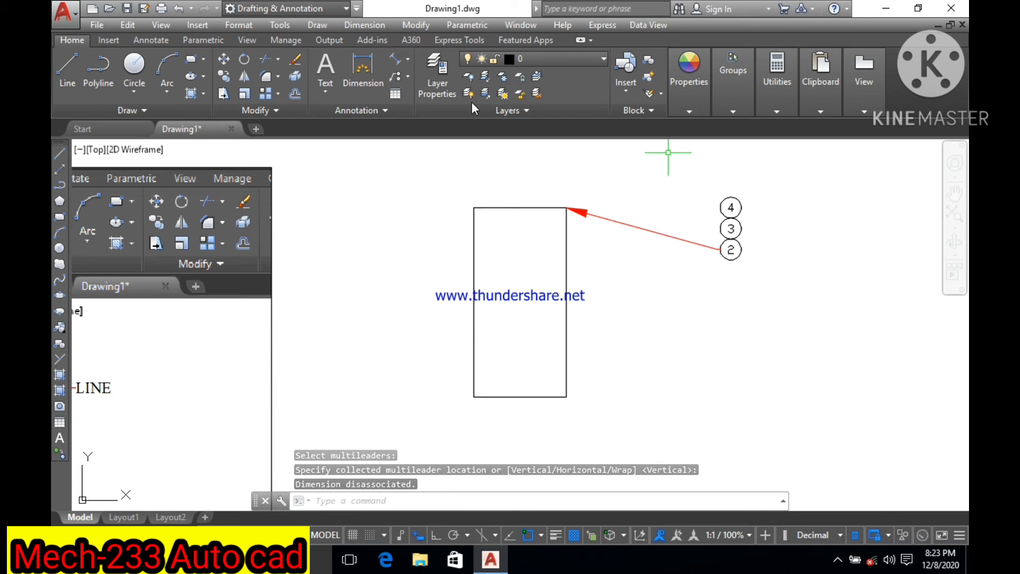
{"action": "left_click", "coordinate": [178, 9]}
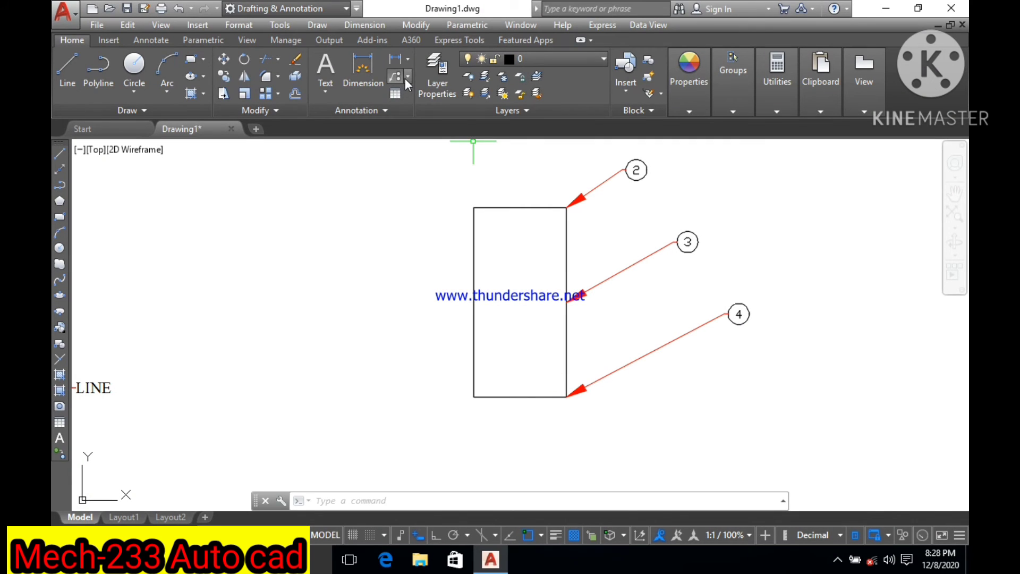
Collect multileaders 2, 3 and 4 with the Wrap option at 2 per row, placed right of the rectangle, and undo the collection
{"action": "left_click", "coordinate": [407, 77]}
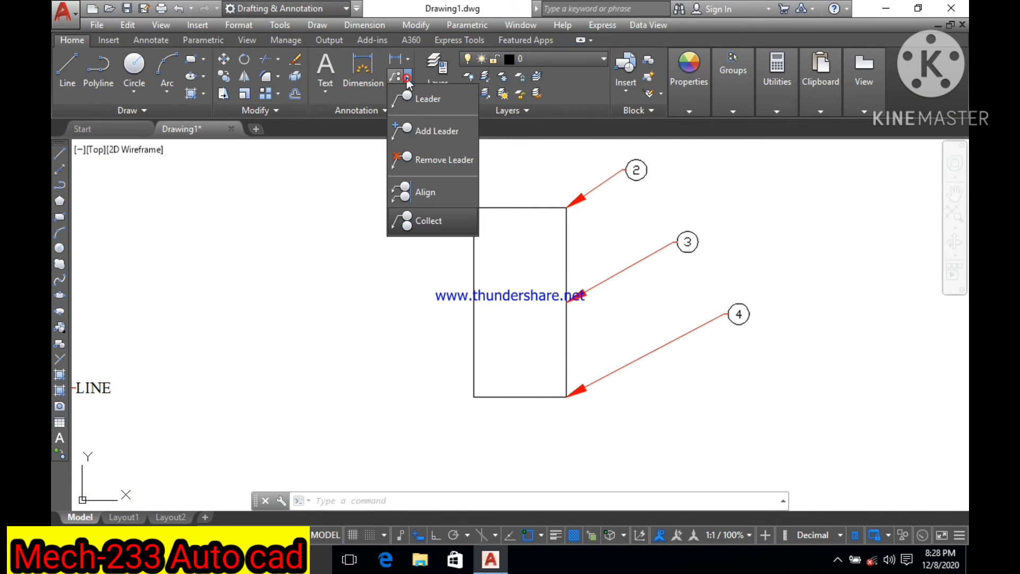
{"action": "left_click", "coordinate": [414, 226]}
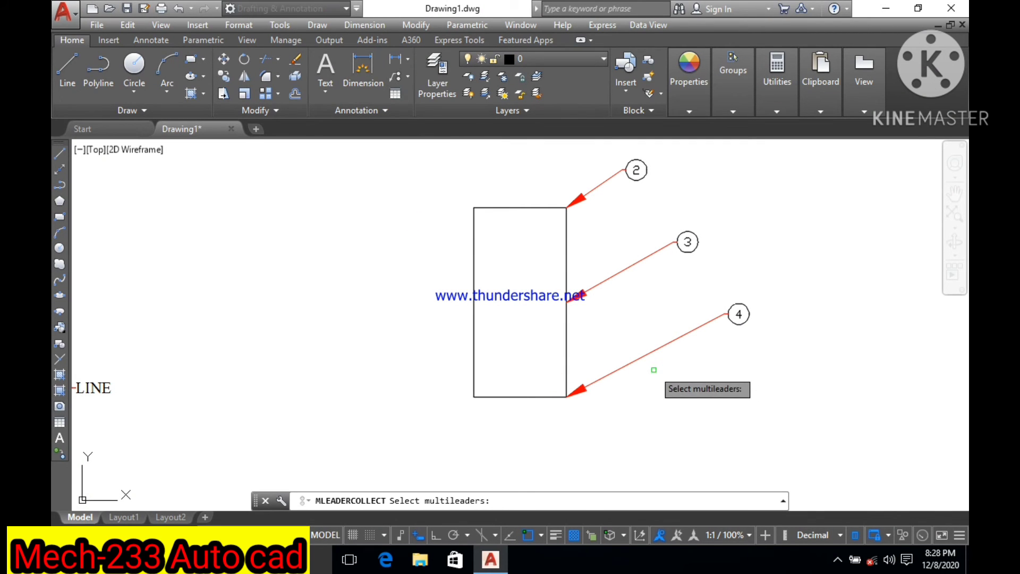
{"action": "mouse_move", "coordinate": [654, 371]}
{"action": "left_mouse_down"}
{"action": "mouse_move", "coordinate": [551, 167]}
{"action": "mouse_move", "coordinate": [556, 154]}
{"action": "mouse_move", "coordinate": [592, 176]}
{"action": "mouse_move", "coordinate": [588, 189]}
{"action": "left_mouse_up"}
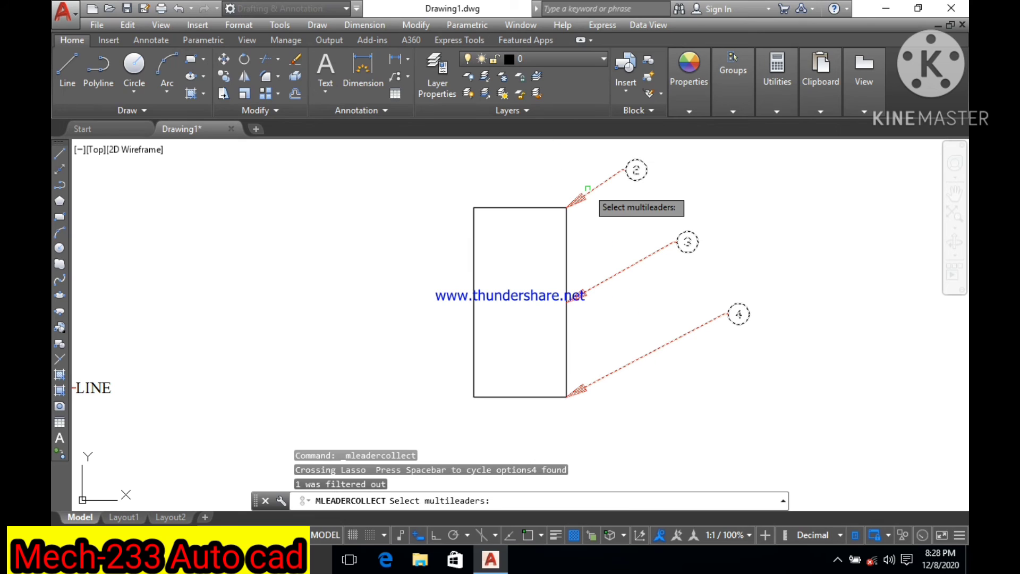
{"action": "key", "text": "Return"}
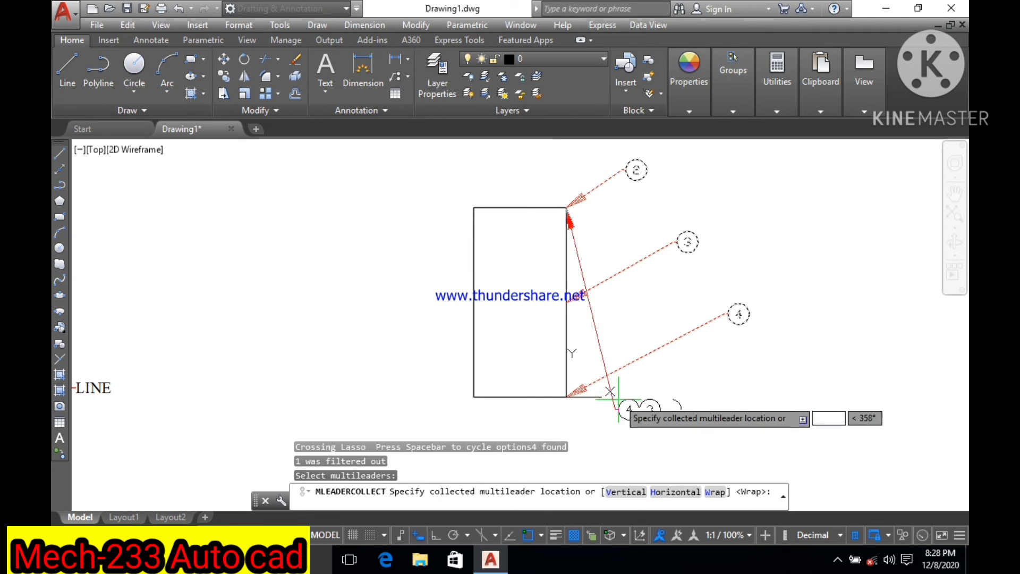
{"action": "left_click", "coordinate": [713, 492]}
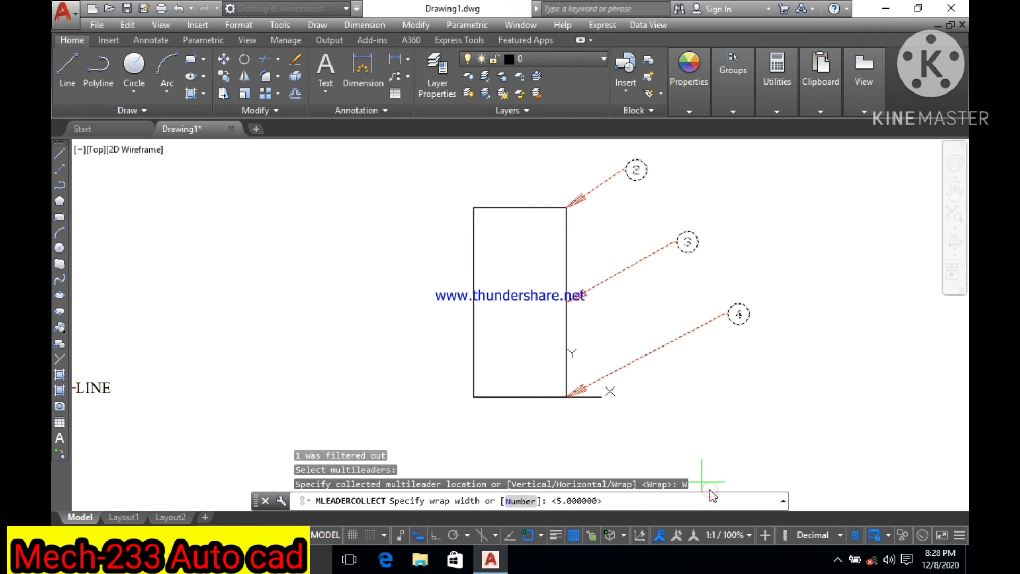
{"action": "left_click", "coordinate": [526, 501]}
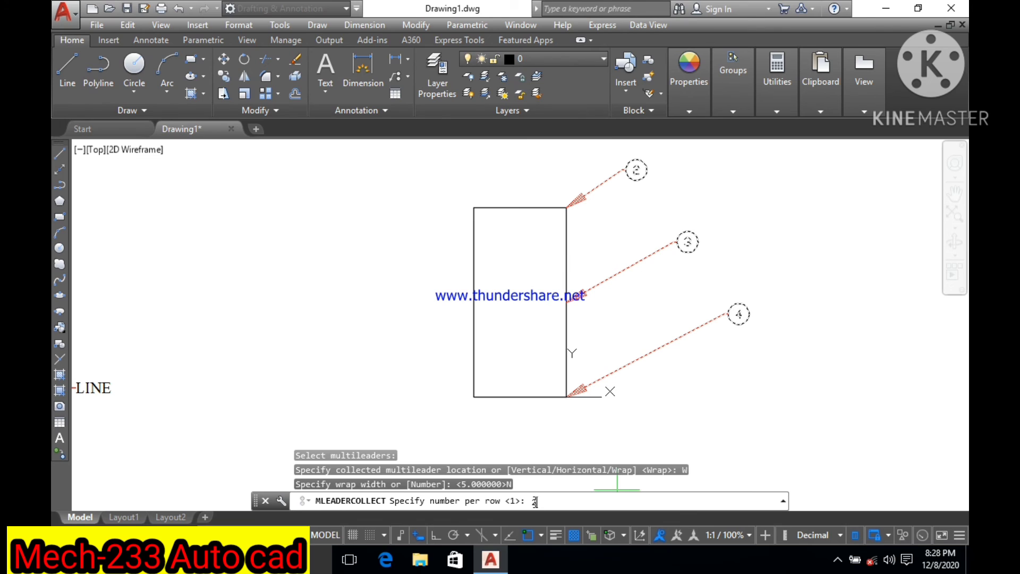
{"action": "type", "text": "2"}
{"action": "key", "text": "Return"}
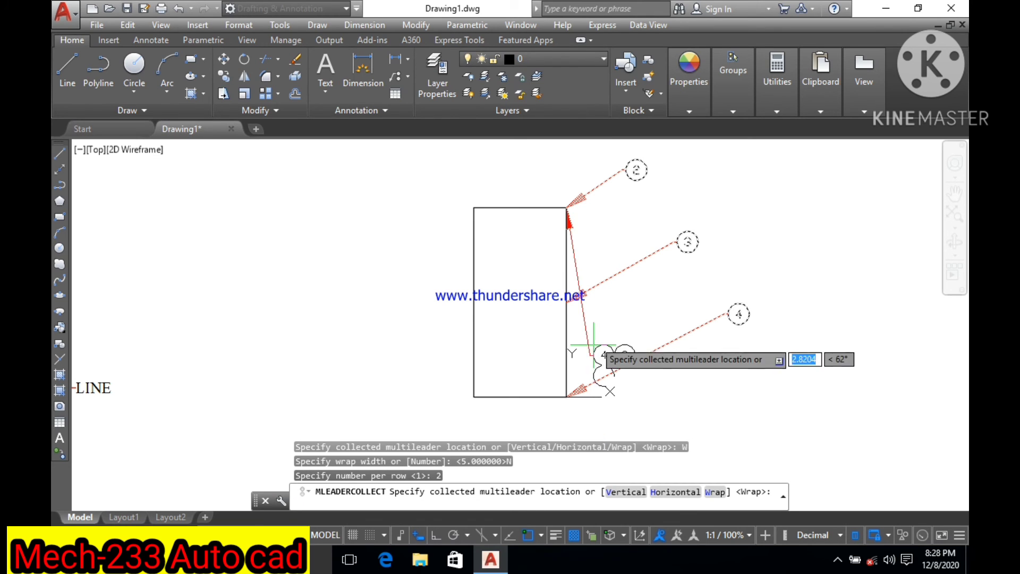
{"action": "left_click", "coordinate": [669, 262]}
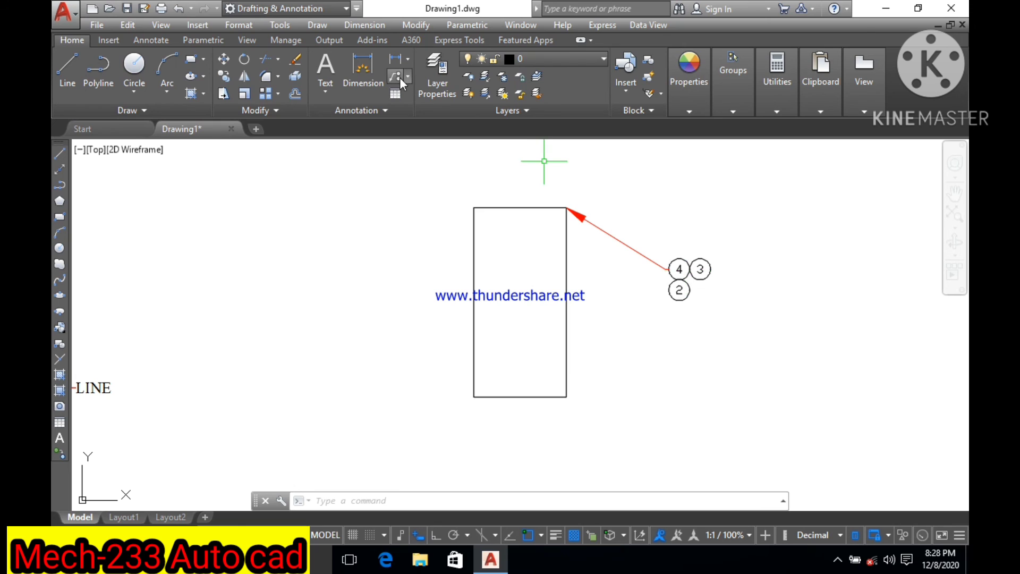
{"action": "left_click", "coordinate": [180, 9]}
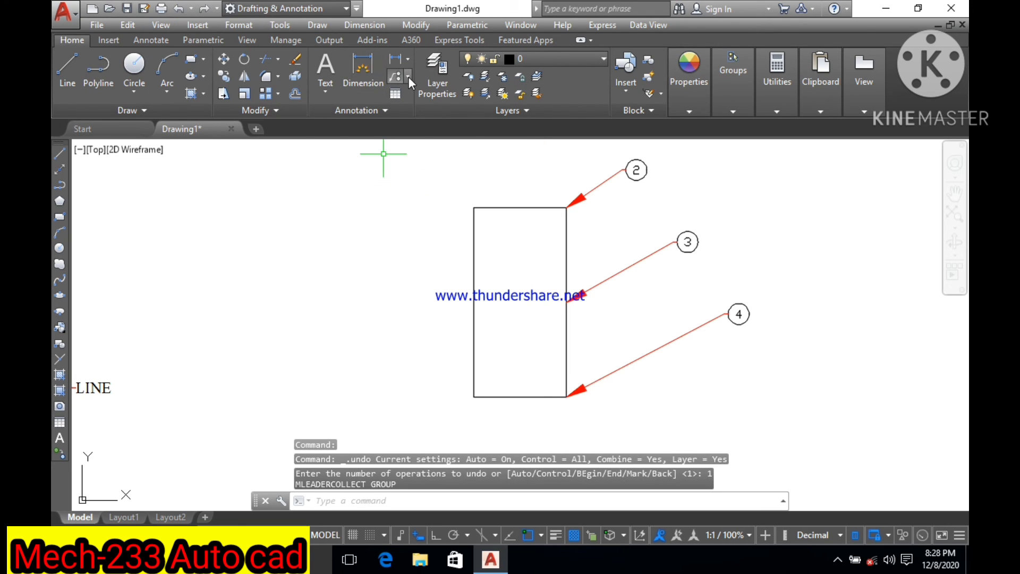
Add a circle-tagged multileader numbered 5, pointing at the rectangle's right edge between leaders 2 and 3
{"action": "left_click", "coordinate": [408, 77]}
{"action": "key", "text": "Escape"}
{"action": "left_click", "coordinate": [566, 253]}
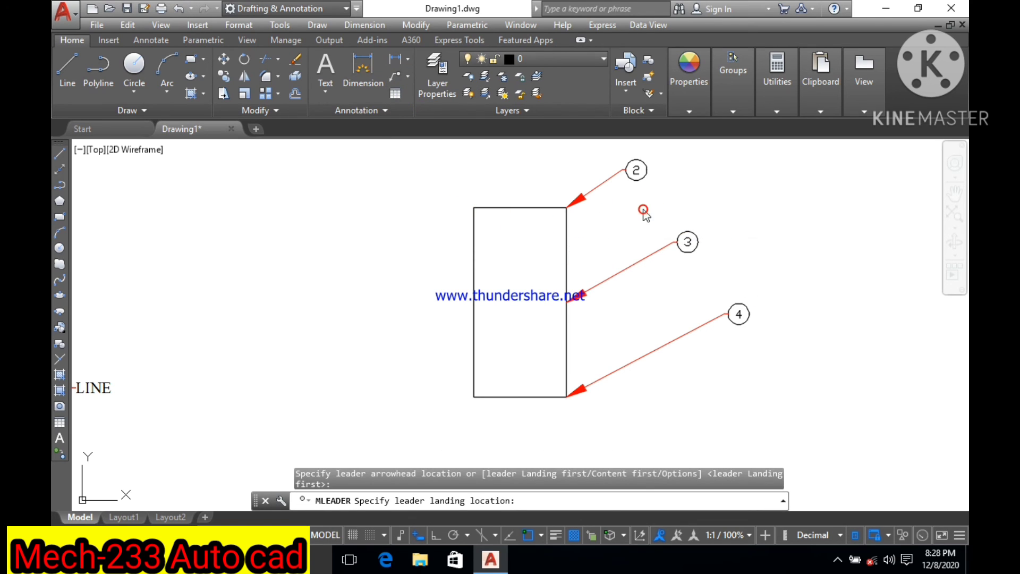
{"action": "left_click", "coordinate": [644, 211]}
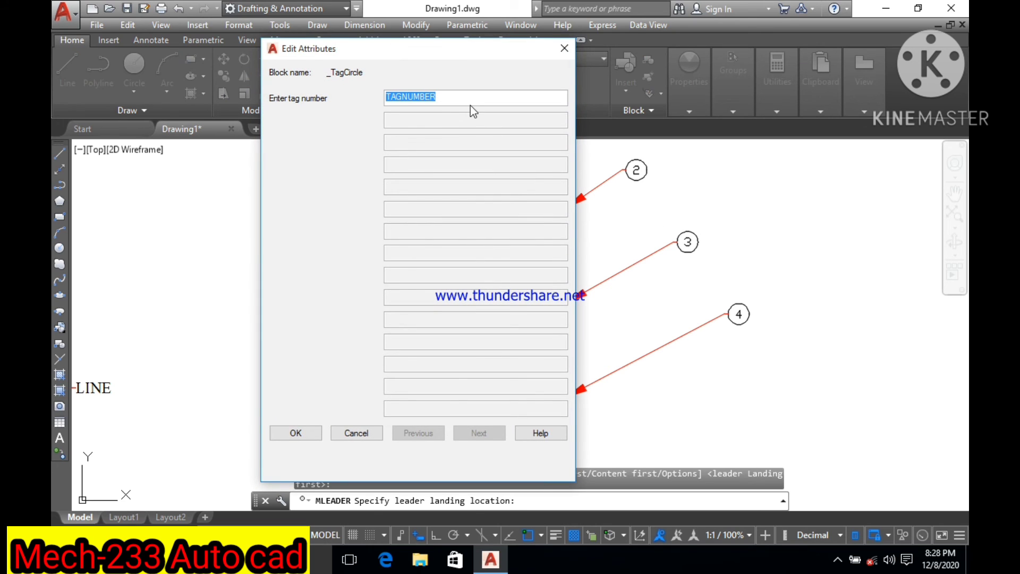
{"action": "key", "text": "BackSpace"}
{"action": "type", "text": "5"}
{"action": "left_click", "coordinate": [299, 433]}
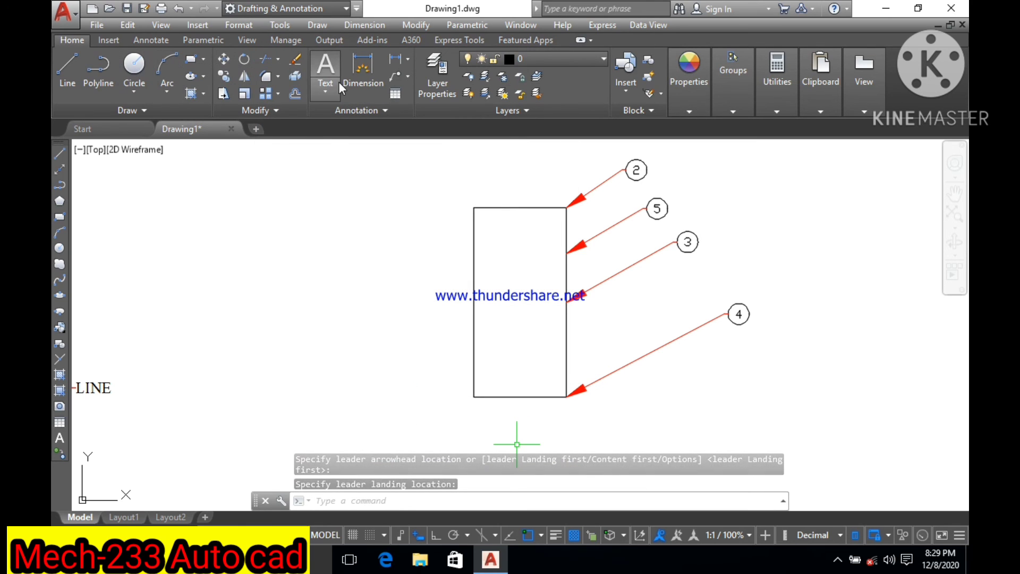
Collect multileaders 2, 3, 4 and 5 with the Wrap option at 3 per row, placed right of the rectangle, and undo the collection
{"action": "left_click", "coordinate": [407, 77]}
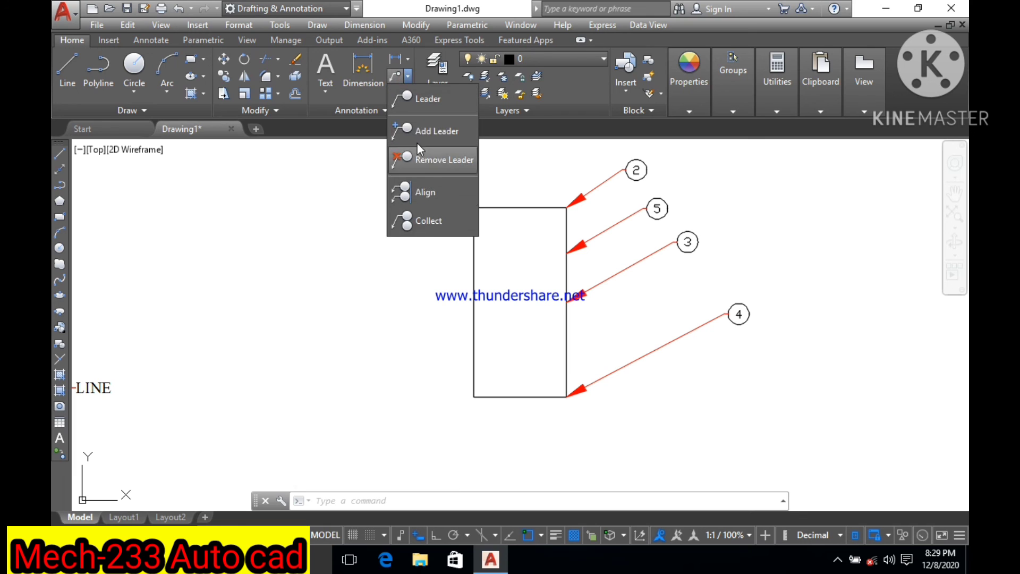
{"action": "left_click", "coordinate": [424, 223]}
{"action": "left_click_drag", "start_coordinate": [664, 394], "coordinate": [587, 161]}
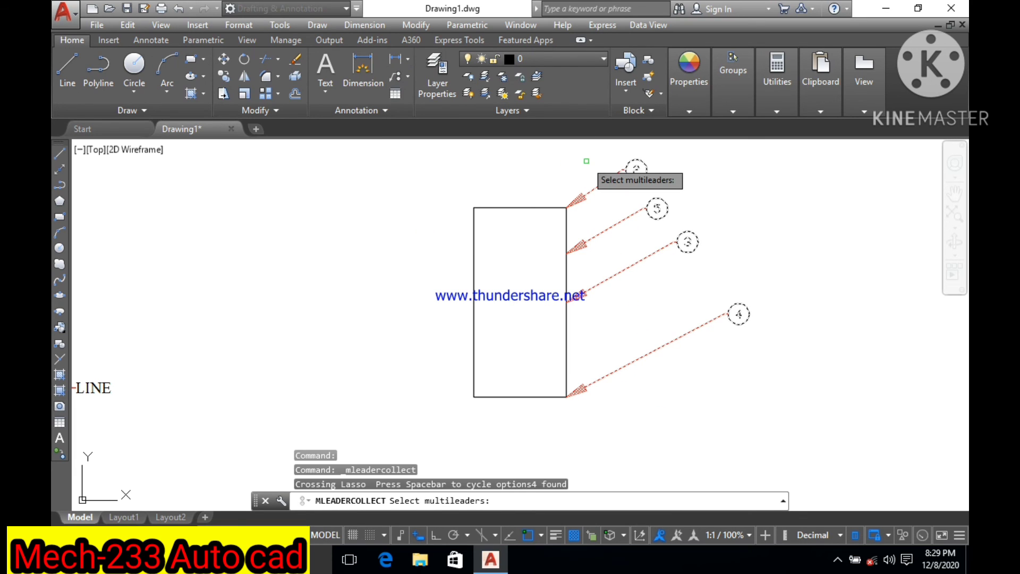
{"action": "key", "text": "Return"}
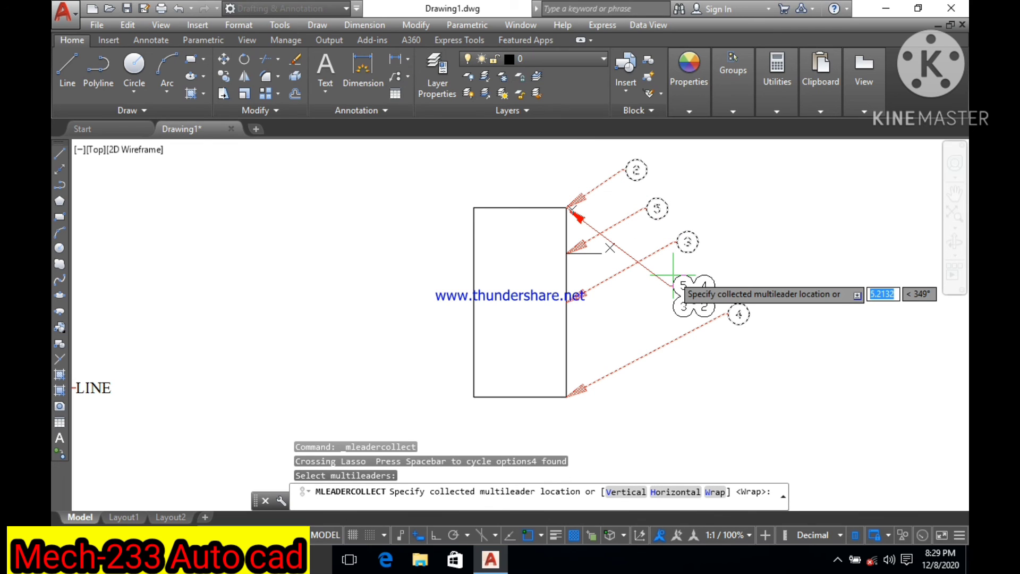
{"action": "left_click", "coordinate": [717, 492]}
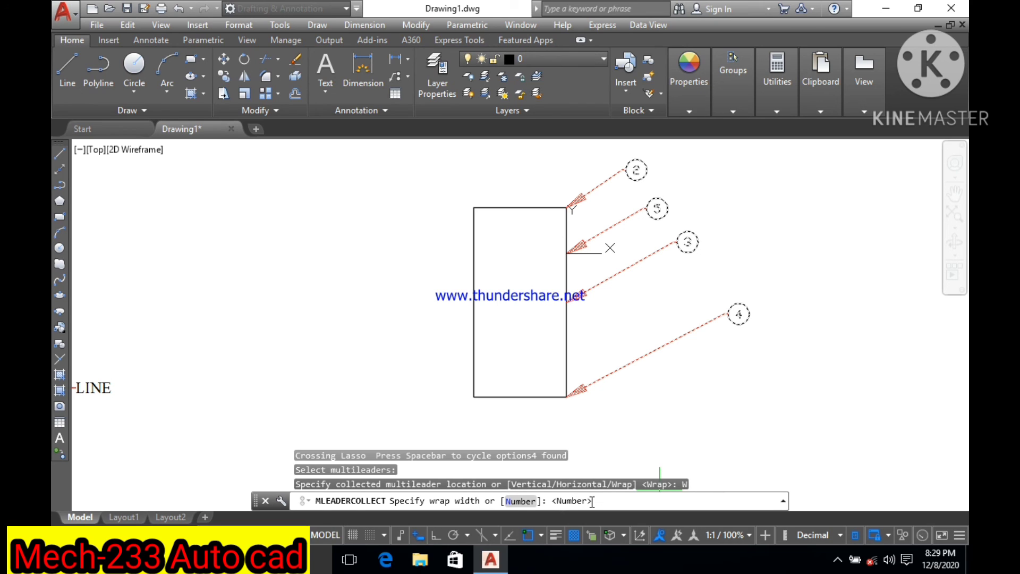
{"action": "left_click", "coordinate": [521, 501]}
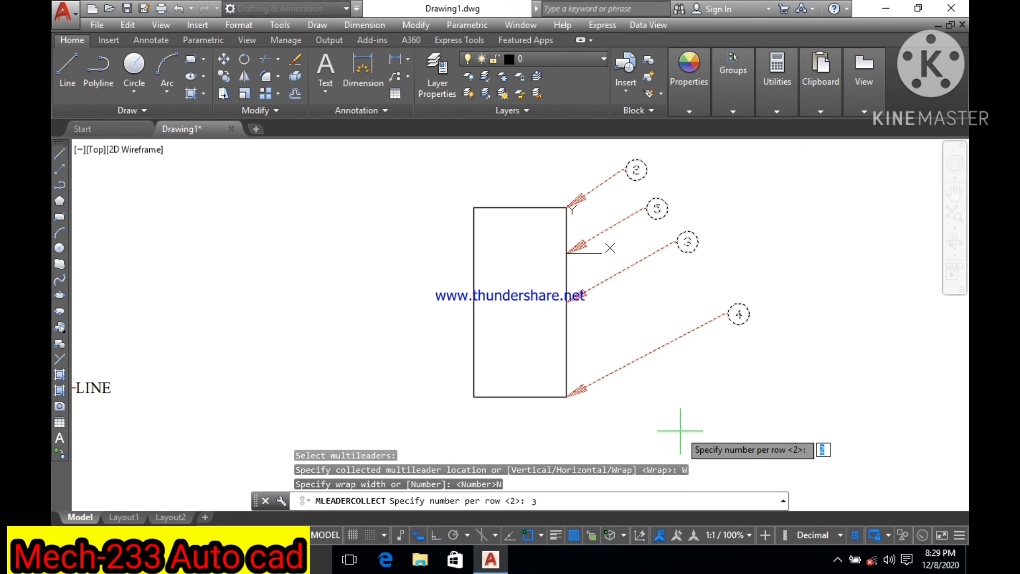
{"action": "key", "text": "Return"}
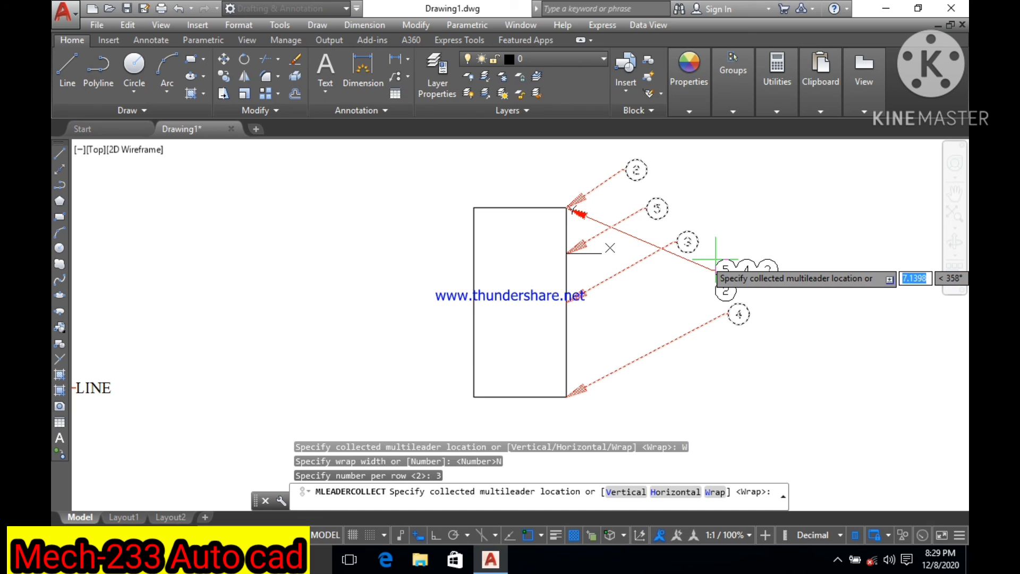
{"action": "left_click", "coordinate": [716, 259]}
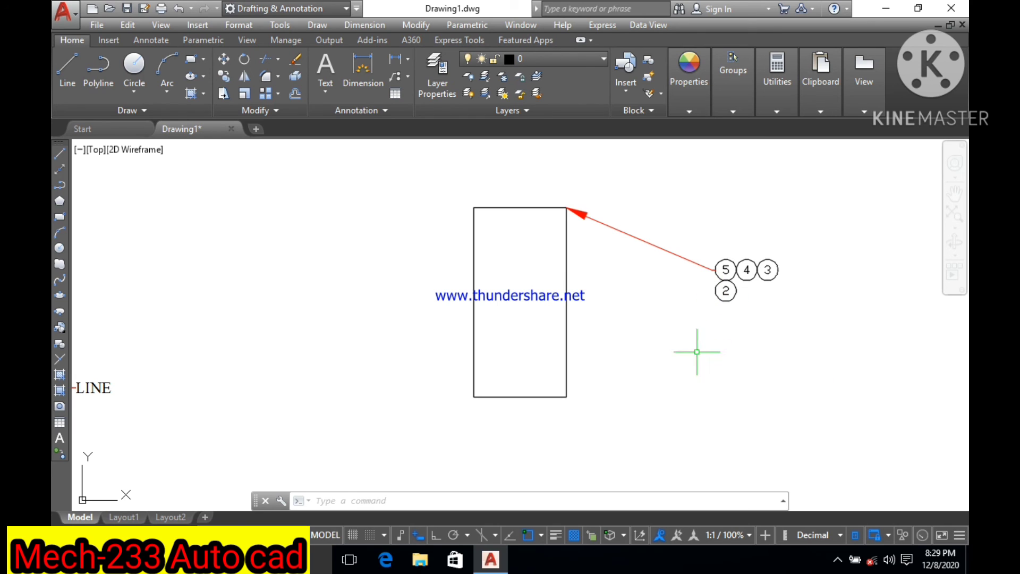
{"action": "left_click", "coordinate": [549, 498]}
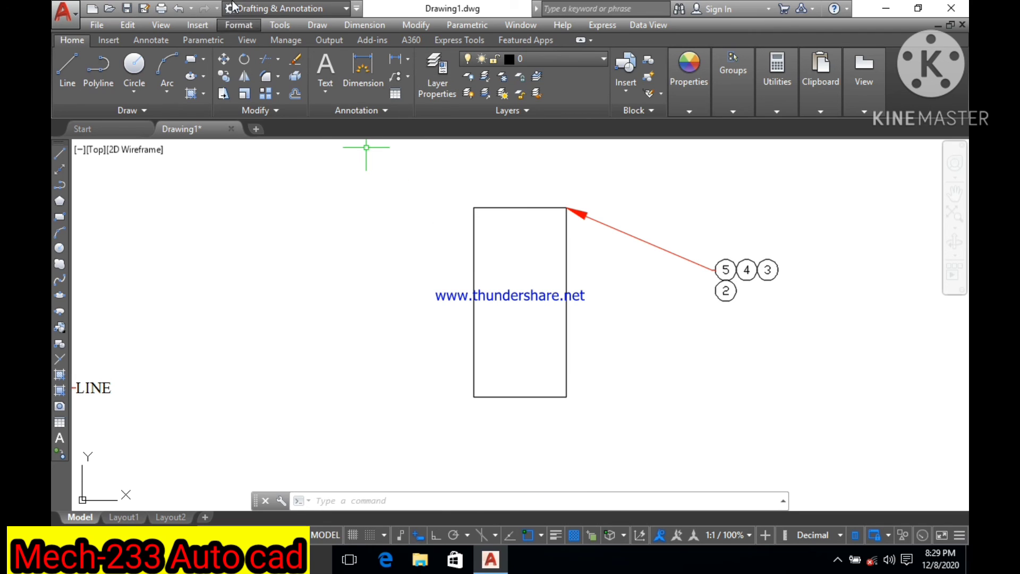
{"action": "left_click", "coordinate": [184, 8]}
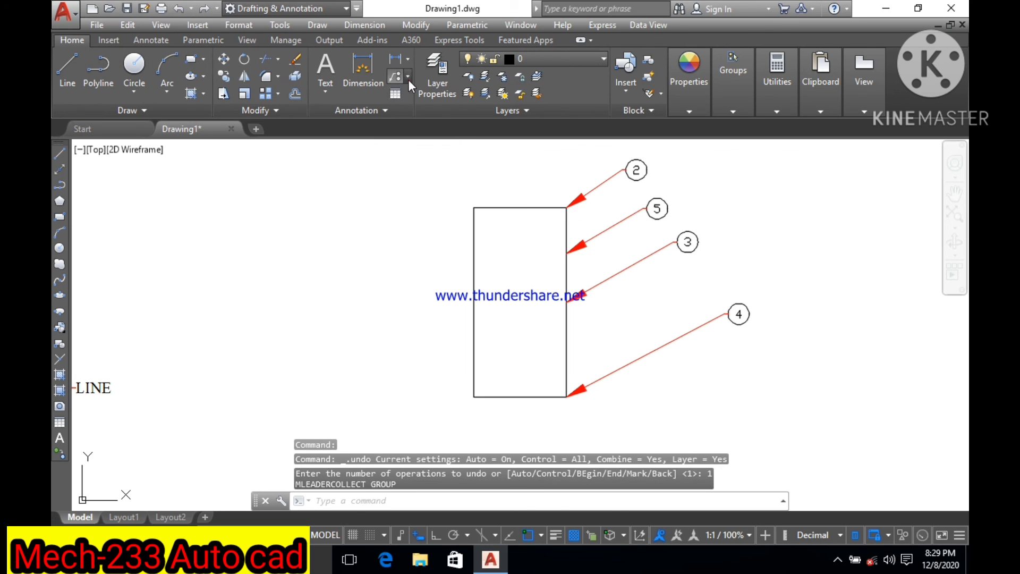
Collect all four multileaders with the Wrap option at 2 per row, placed right of the rectangle around its mid-height
{"action": "left_click", "coordinate": [408, 78]}
{"action": "left_click", "coordinate": [429, 219]}
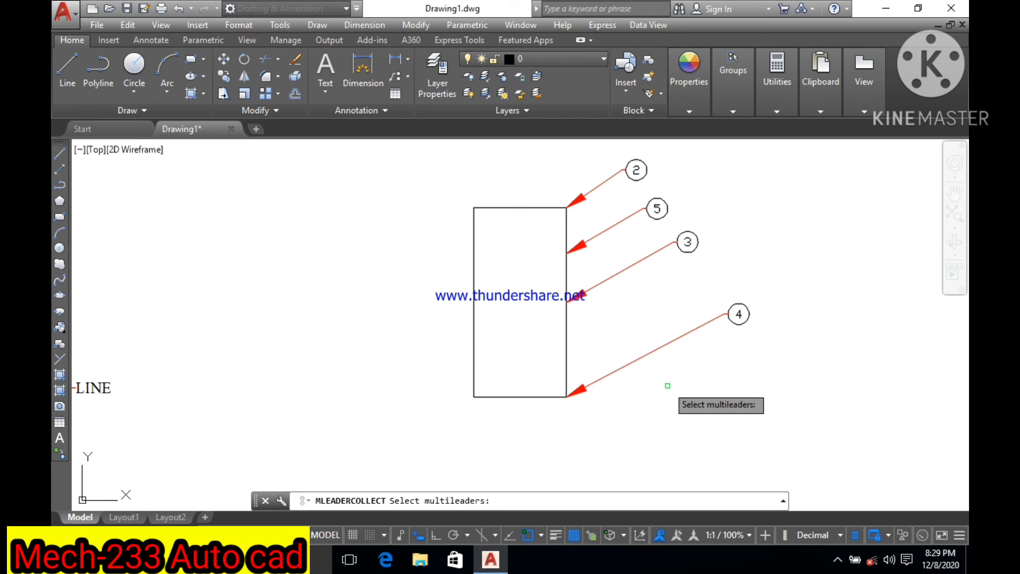
{"action": "mouse_move", "coordinate": [667, 379]}
{"action": "left_mouse_down"}
{"action": "mouse_move", "coordinate": [610, 167]}
{"action": "mouse_move", "coordinate": [604, 176]}
{"action": "left_mouse_up"}
{"action": "key", "text": "Return"}
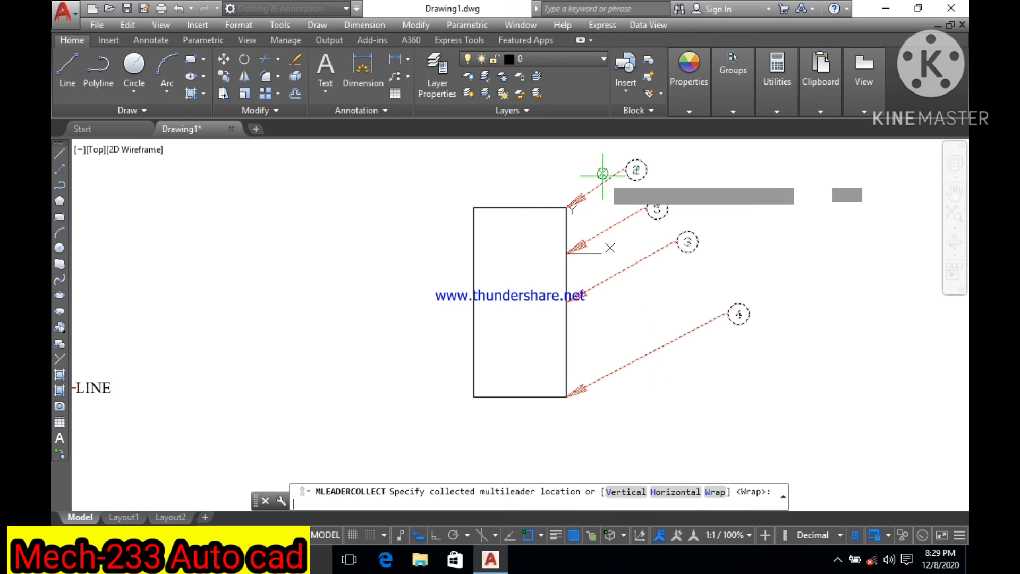
{"action": "left_click", "coordinate": [716, 491]}
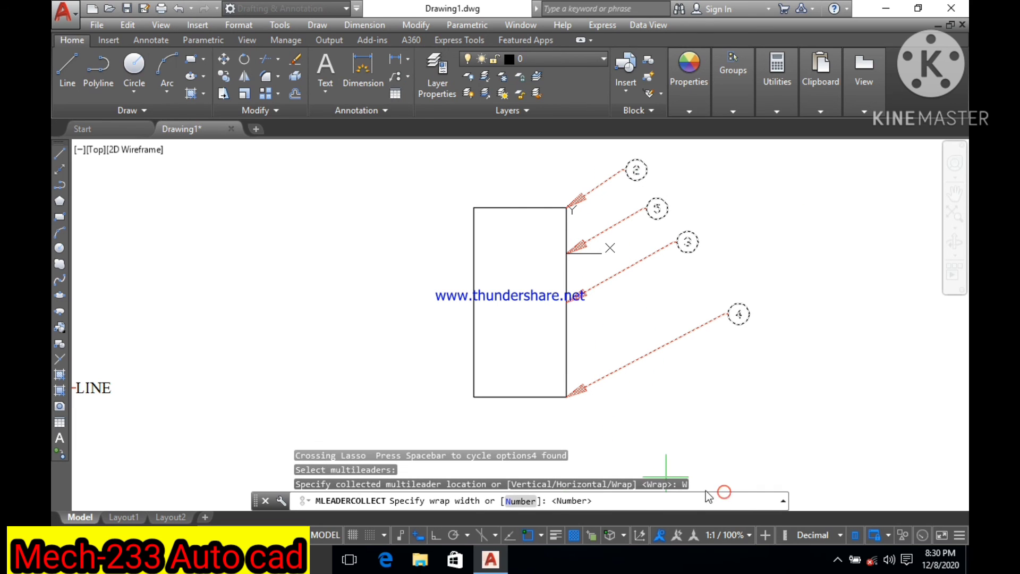
{"action": "left_click", "coordinate": [532, 502]}
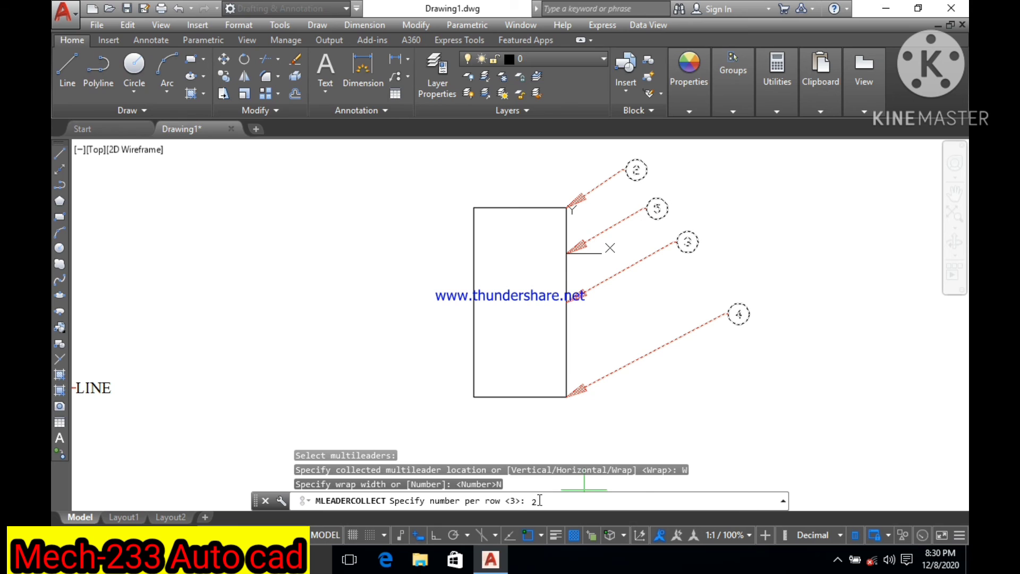
{"action": "key", "text": "Return"}
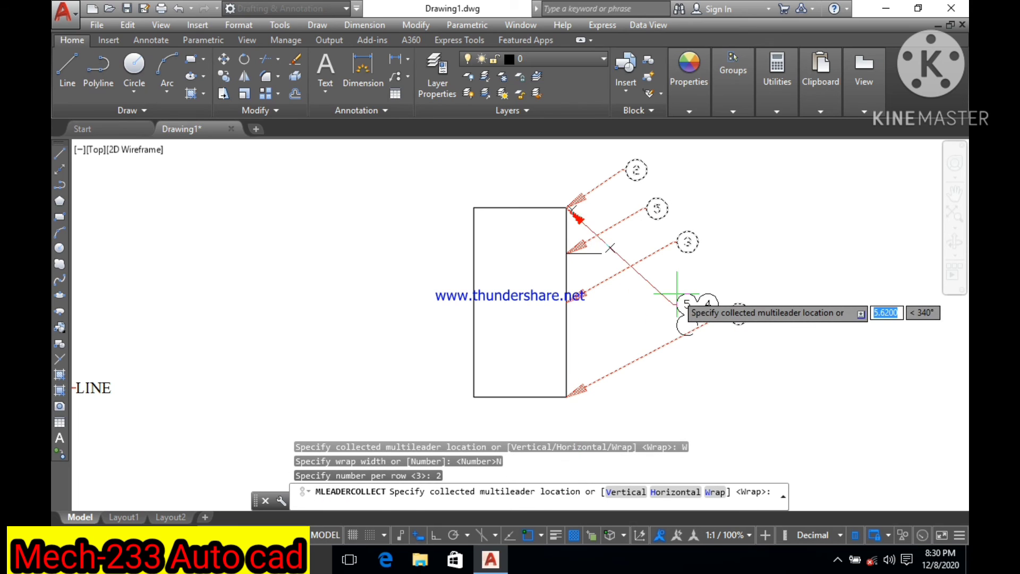
{"action": "left_click", "coordinate": [677, 293]}
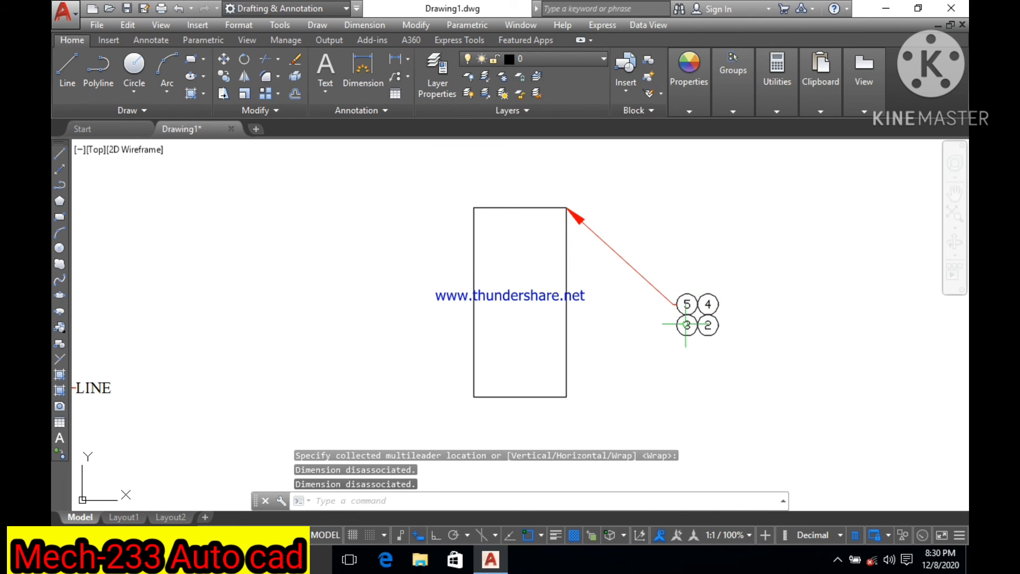